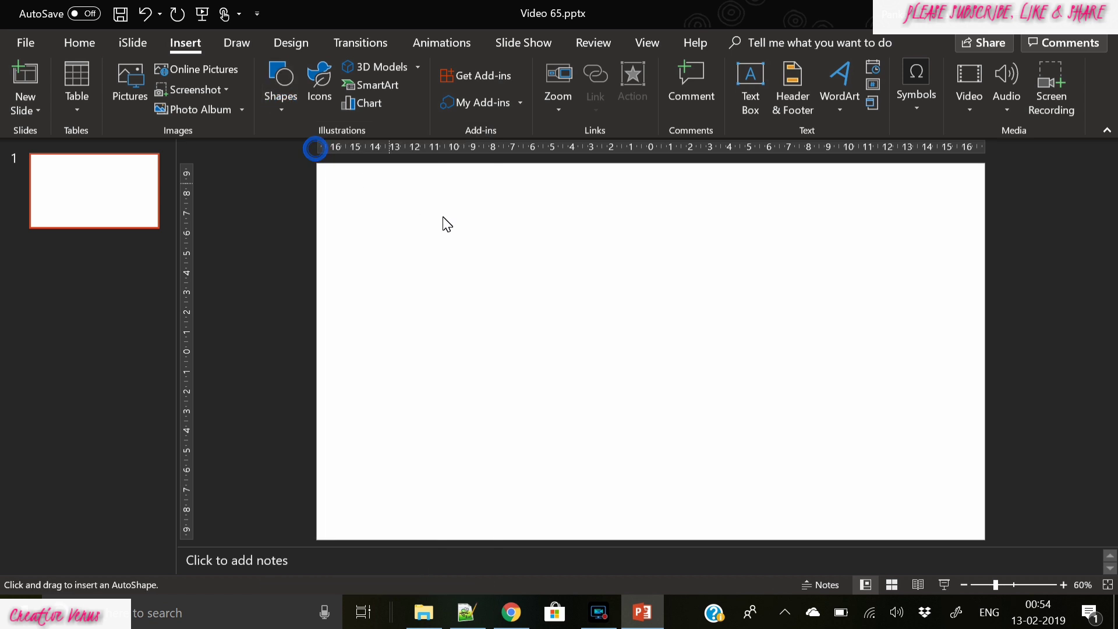
Draw a square near the slide centre and set its outline to No Outline.
{"action": "left_click_drag", "start_coordinate": [471, 246], "coordinate": [708, 345]}
{"action": "left_click", "coordinate": [466, 77]}
{"action": "left_click", "coordinate": [472, 67]}
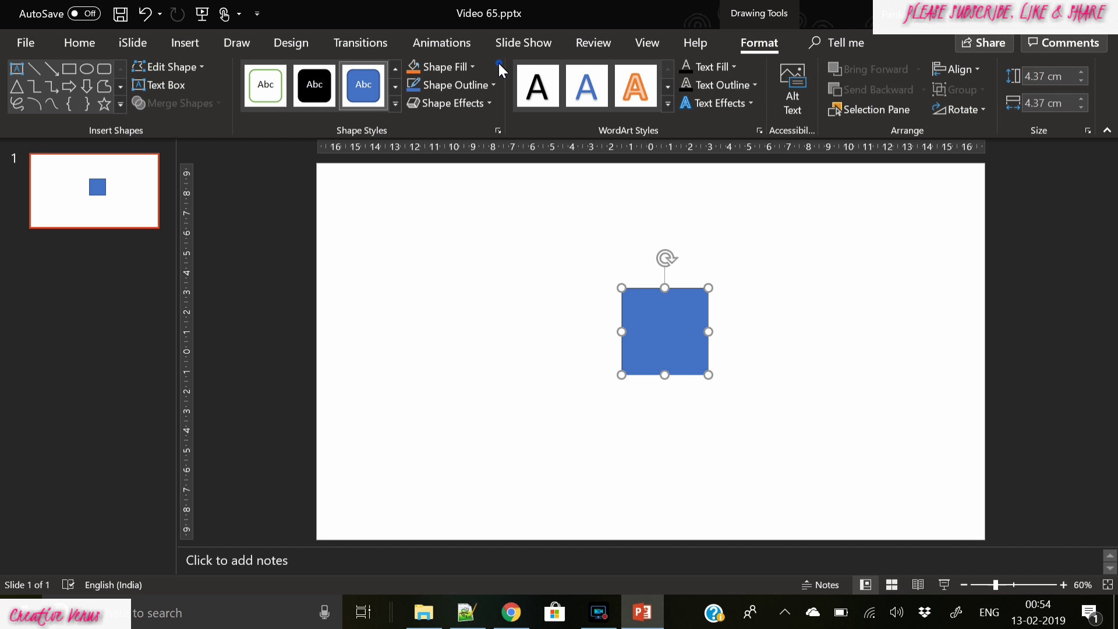
{"action": "left_click", "coordinate": [488, 86]}
{"action": "left_click", "coordinate": [484, 229]}
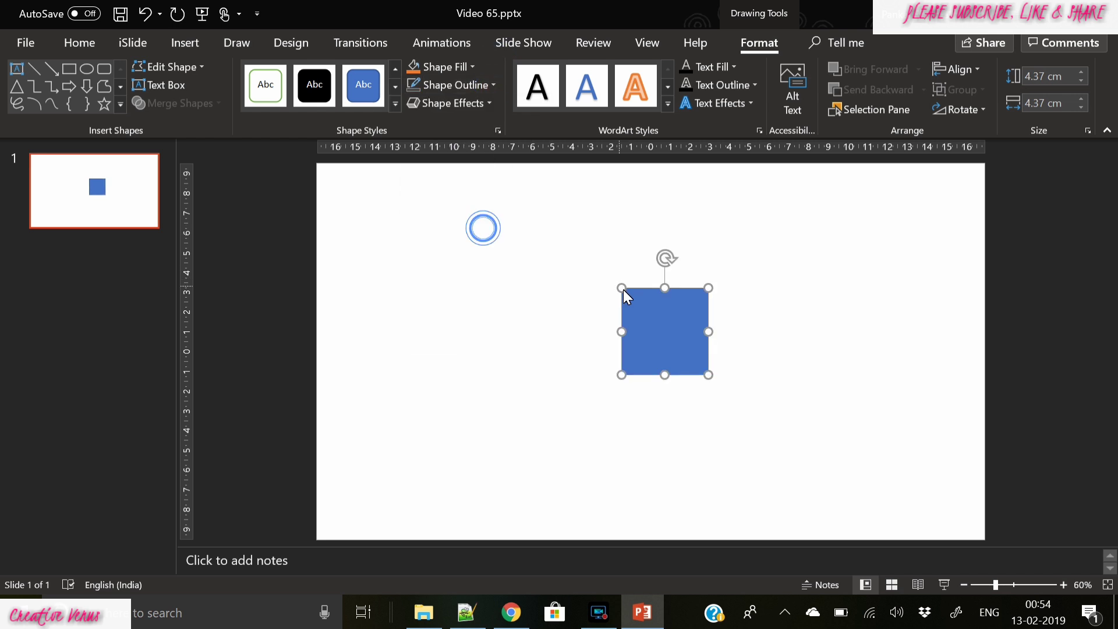
Give the square a gradient fill in Format Shape with the first stop set to cyan.
{"action": "right_click", "coordinate": [645, 309]}
{"action": "left_click", "coordinate": [694, 555]}
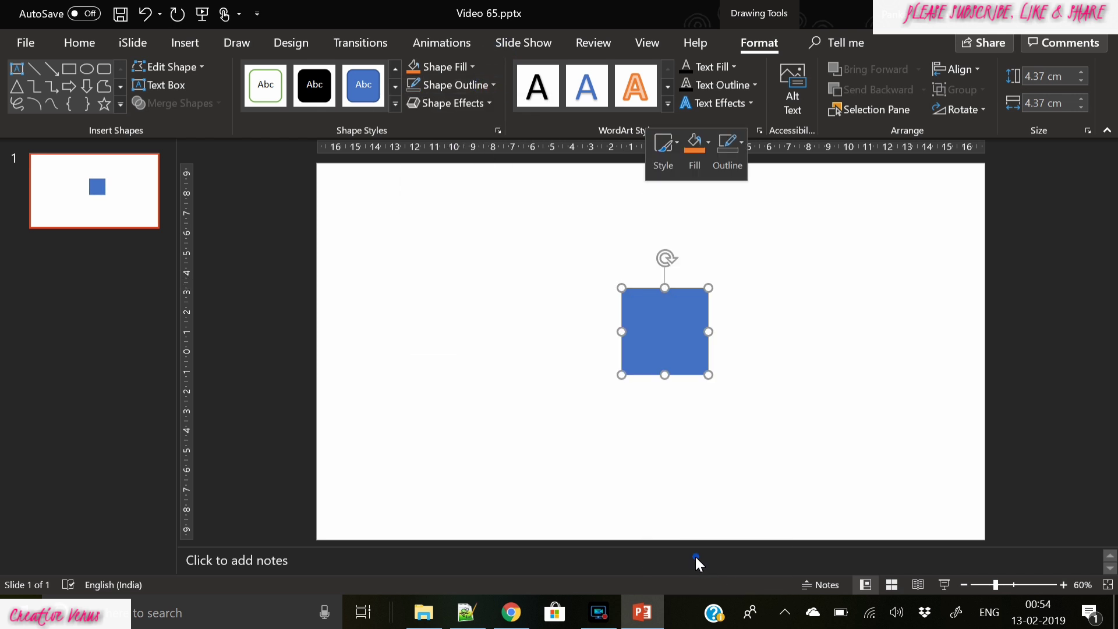
{"action": "left_click", "coordinate": [924, 249]}
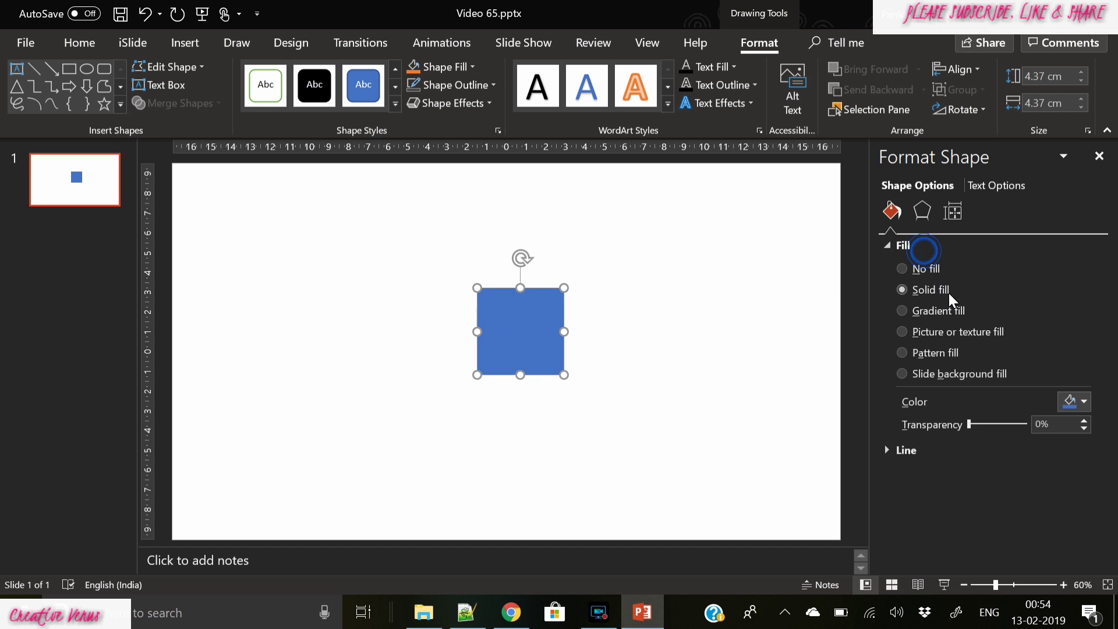
{"action": "left_click", "coordinate": [932, 312]}
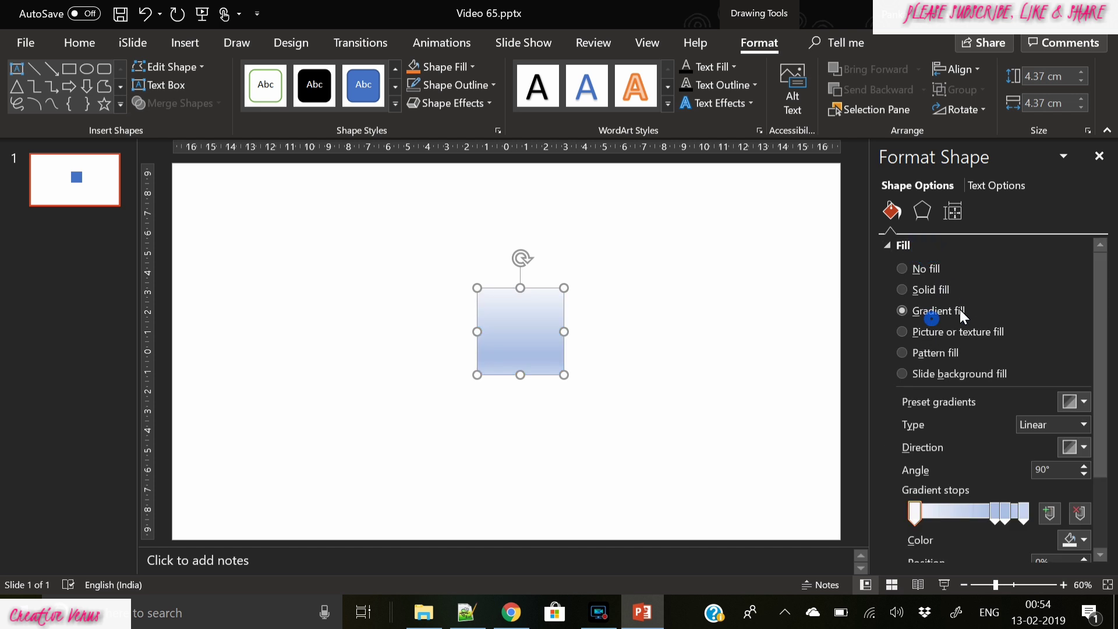
{"action": "left_click", "coordinate": [1084, 542]}
{"action": "left_click", "coordinate": [1039, 503]}
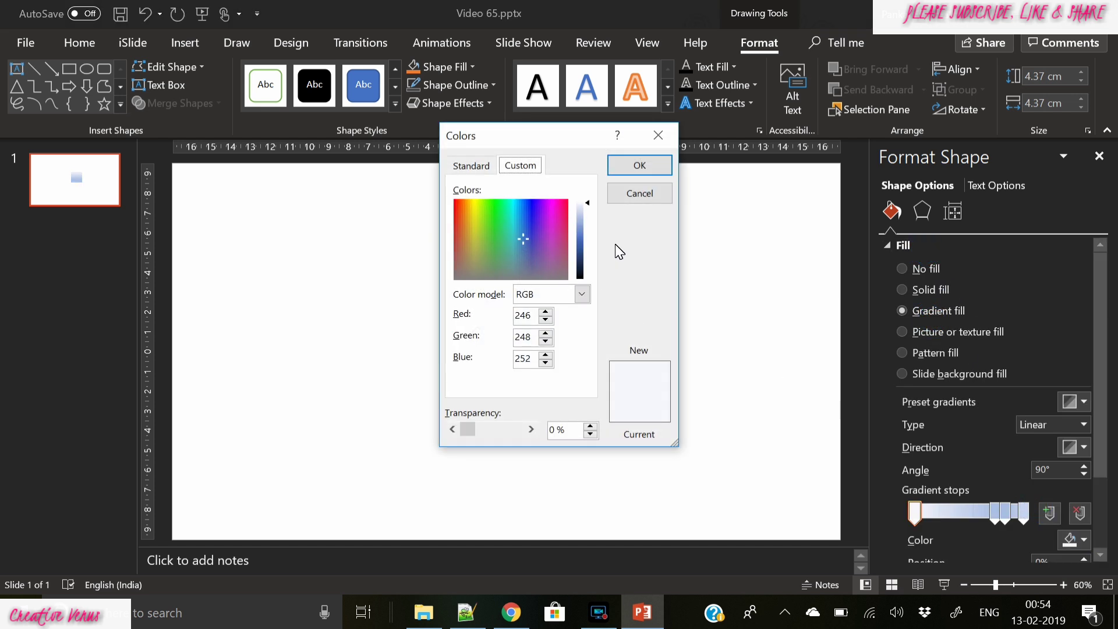
{"action": "left_click", "coordinate": [478, 167]}
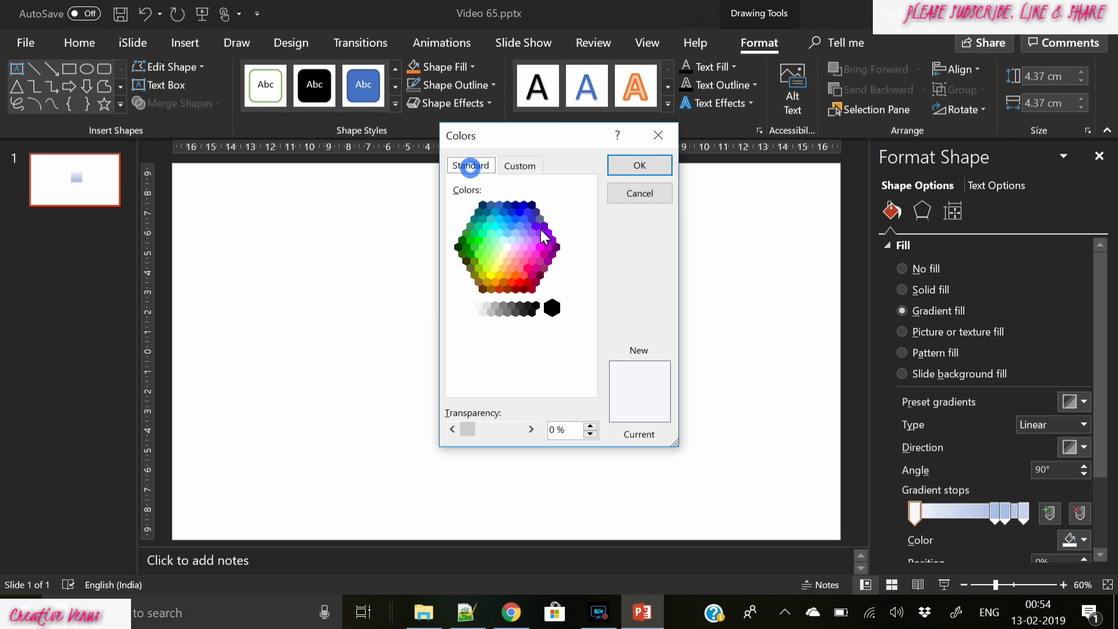
{"action": "left_click", "coordinate": [494, 224]}
{"action": "left_click", "coordinate": [661, 167]}
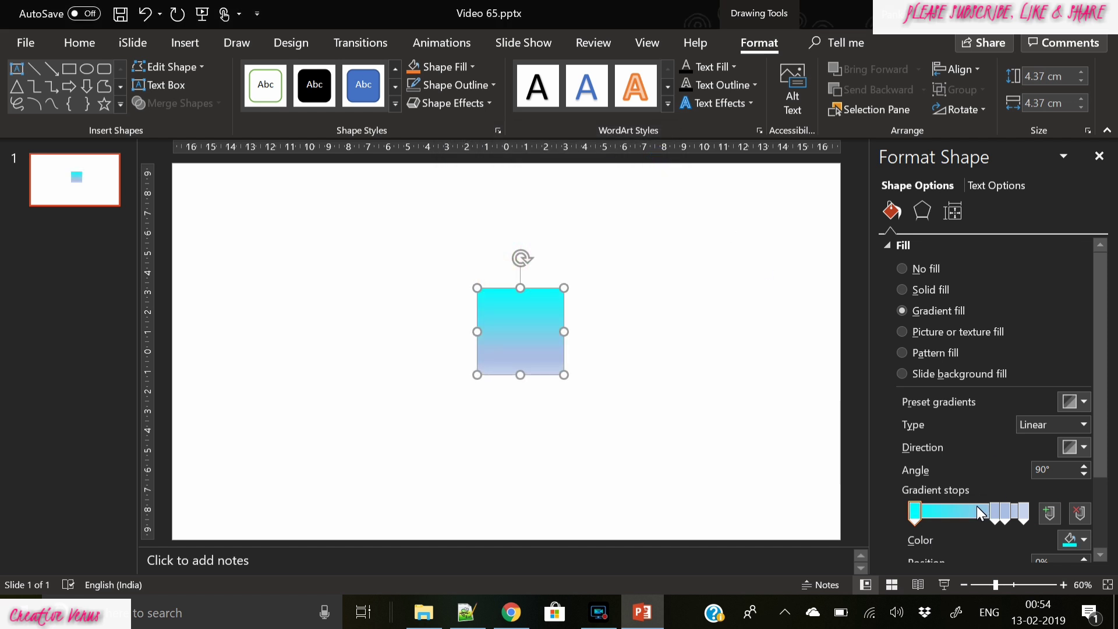
Set the second gradient stop's colour to blue.
{"action": "left_click", "coordinate": [996, 516]}
{"action": "left_click", "coordinate": [1077, 539]}
{"action": "left_click", "coordinate": [1038, 507]}
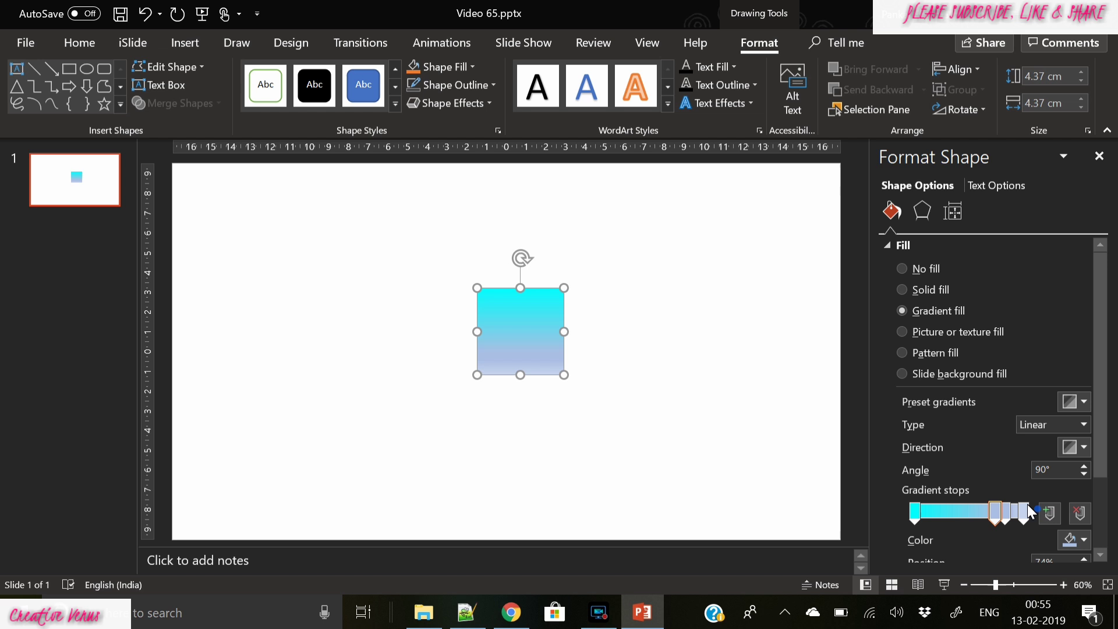
{"action": "left_click", "coordinate": [474, 167]}
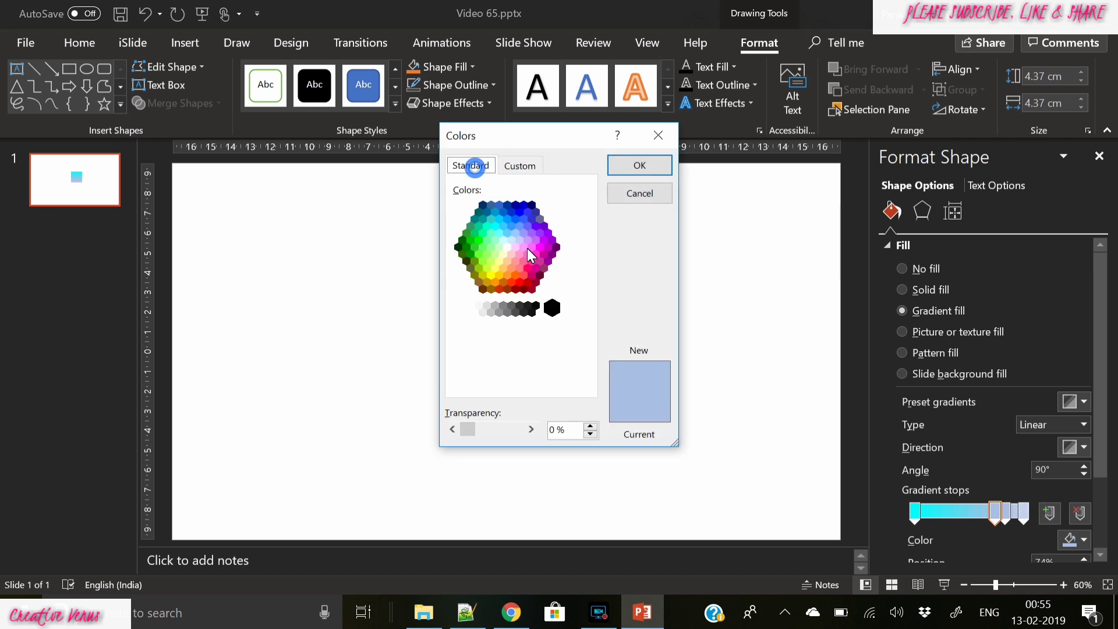
{"action": "left_click", "coordinate": [515, 219]}
{"action": "left_click", "coordinate": [624, 168]}
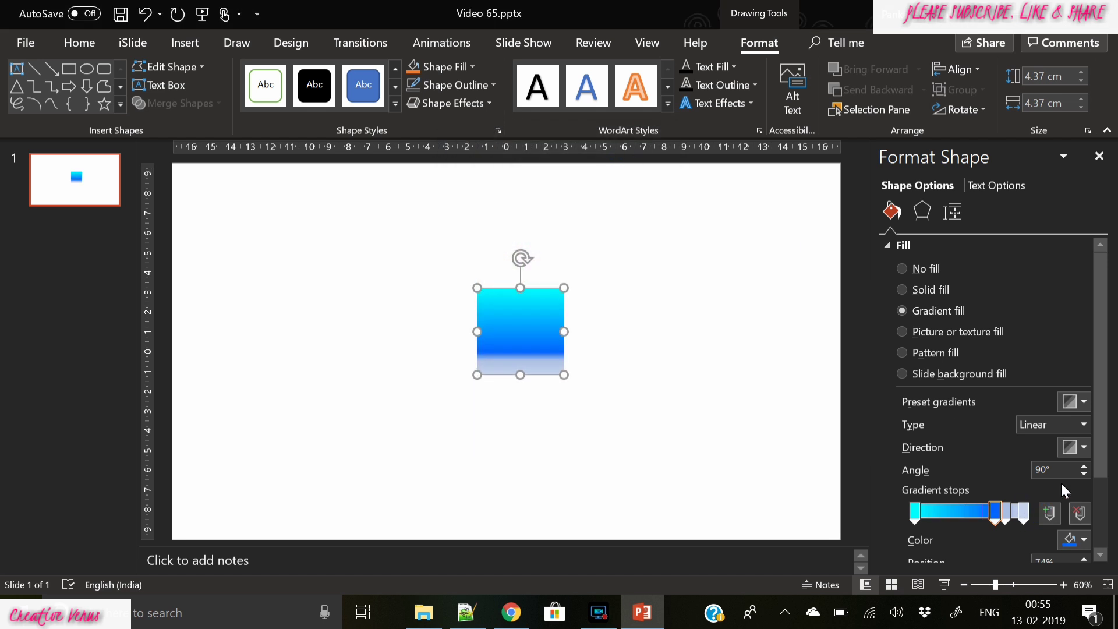
Set the third gradient stop's colour to purple.
{"action": "left_click", "coordinate": [1008, 516]}
{"action": "left_click", "coordinate": [1077, 540]}
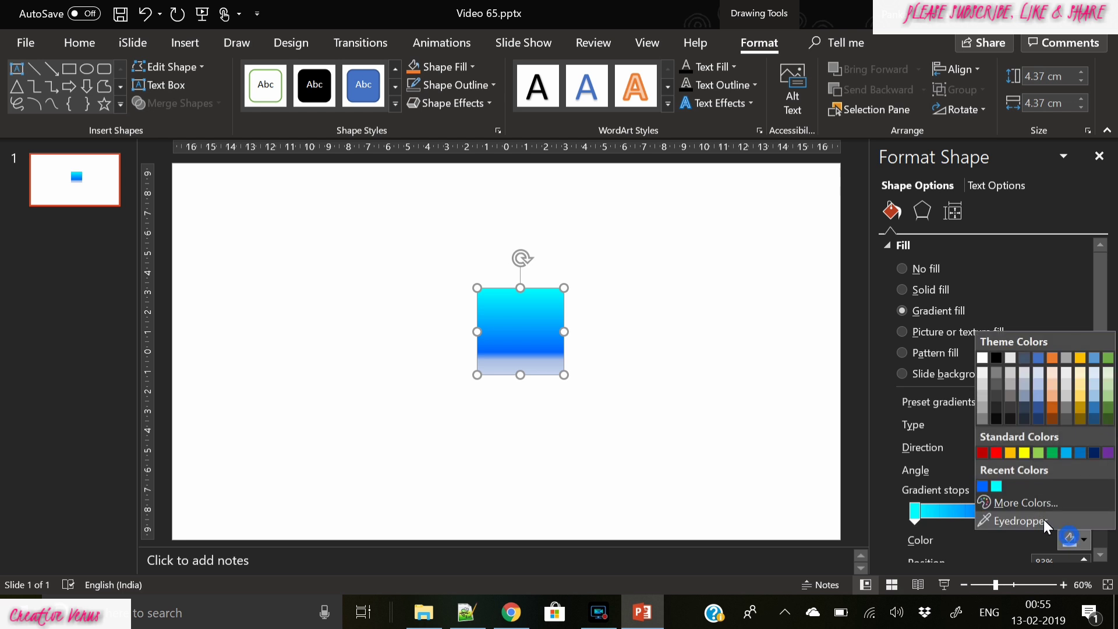
{"action": "left_click", "coordinate": [1035, 505]}
{"action": "left_click", "coordinate": [471, 166]}
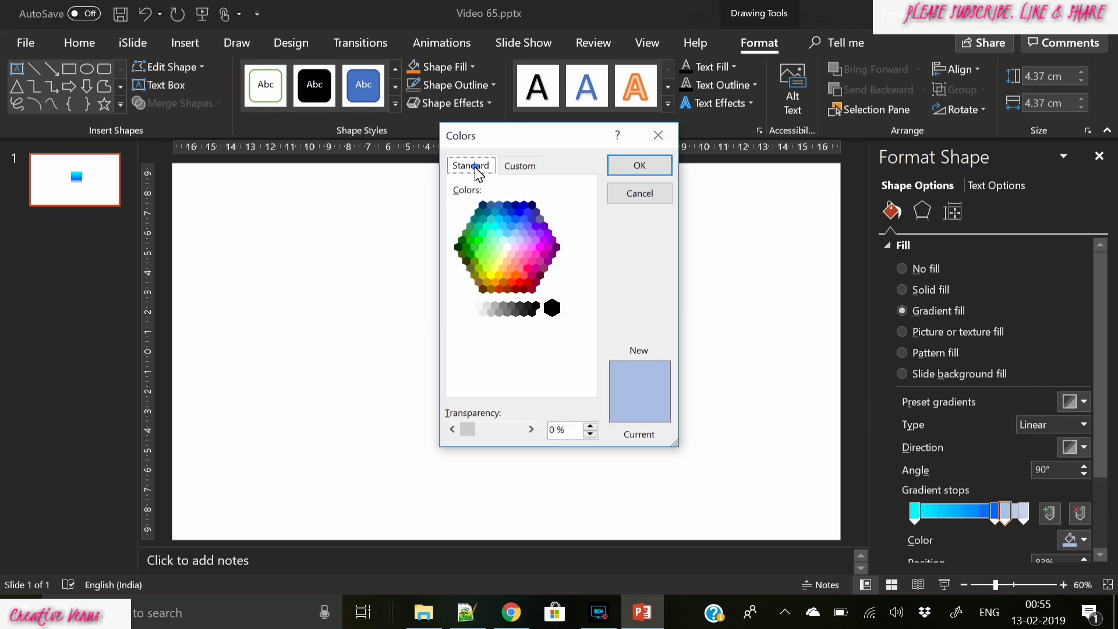
{"action": "left_click", "coordinate": [553, 246]}
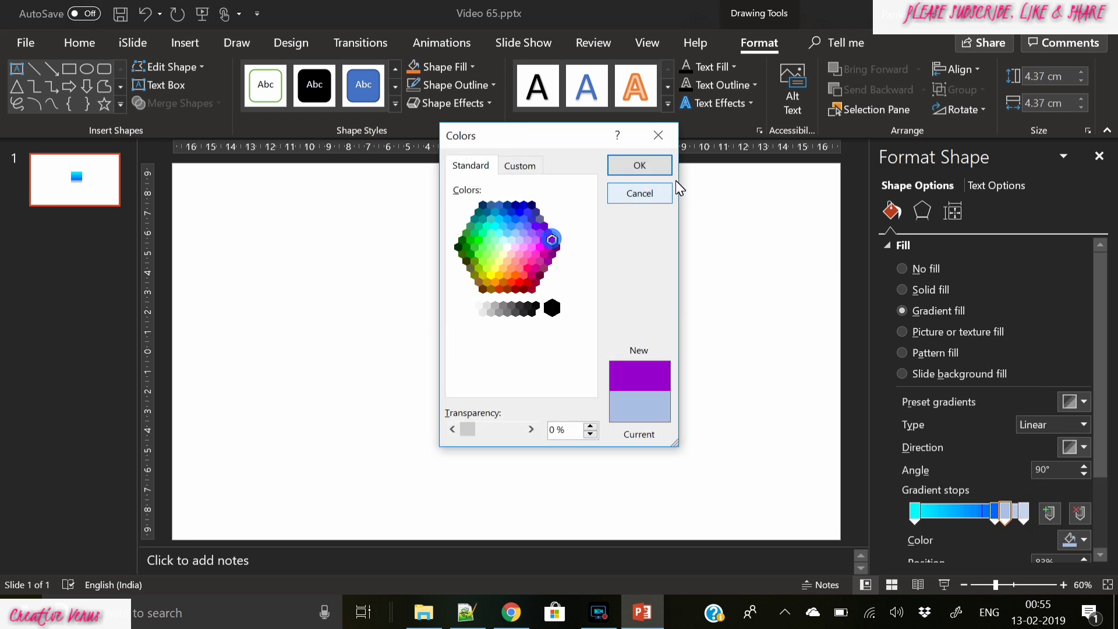
{"action": "left_click", "coordinate": [664, 170]}
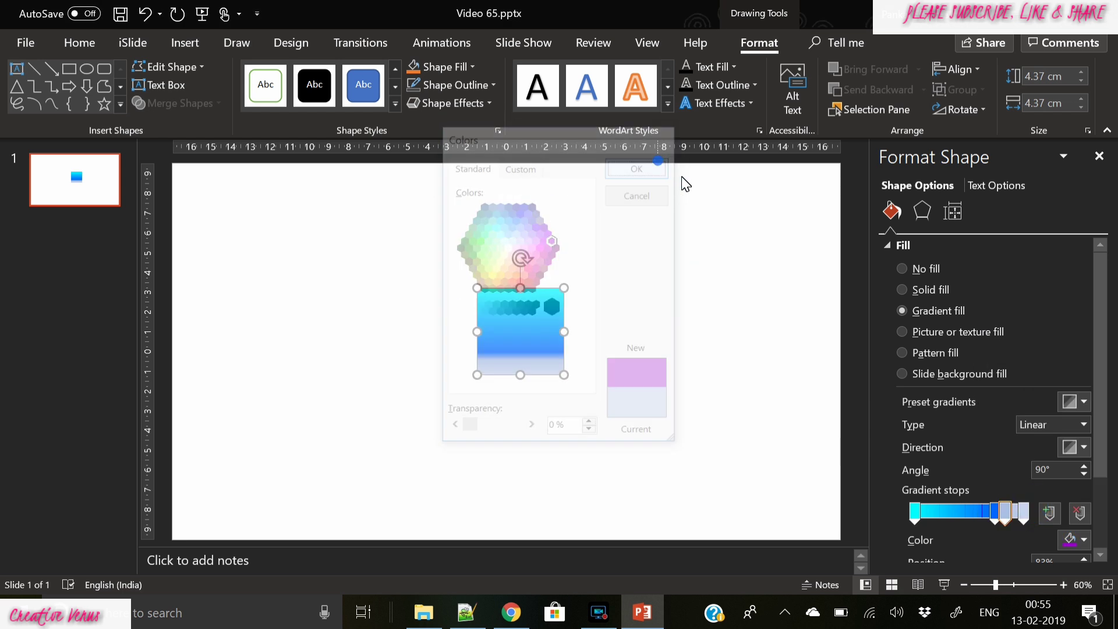
Make the last gradient stop purple and shift the blue stop further left.
{"action": "left_click", "coordinate": [1023, 513]}
{"action": "left_click", "coordinate": [1077, 540]}
{"action": "left_click", "coordinate": [1037, 506]}
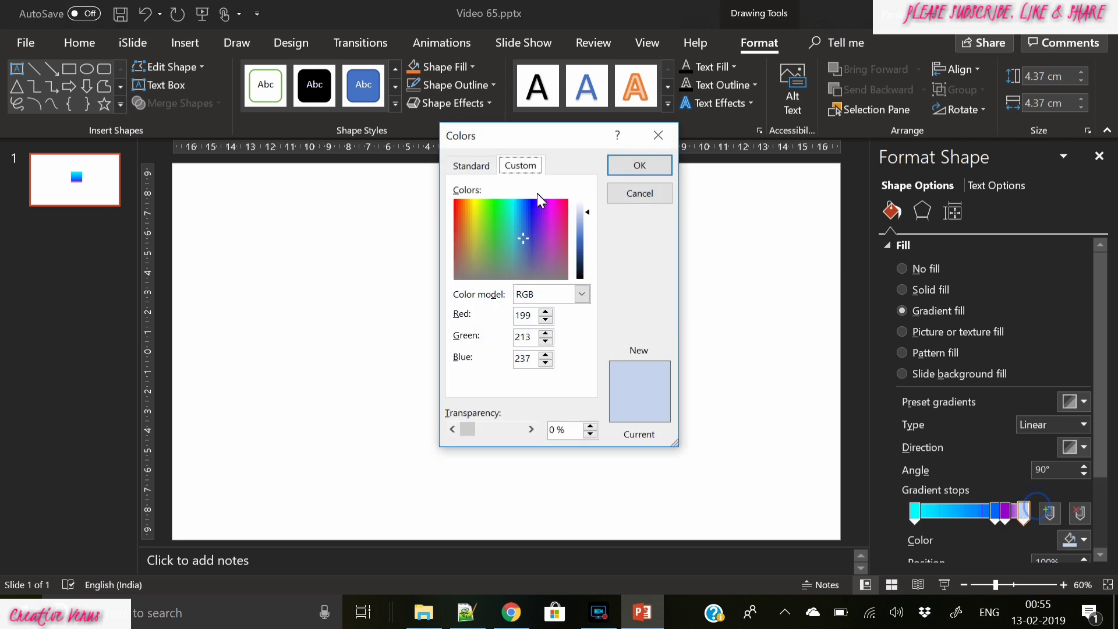
{"action": "left_click", "coordinate": [471, 166]}
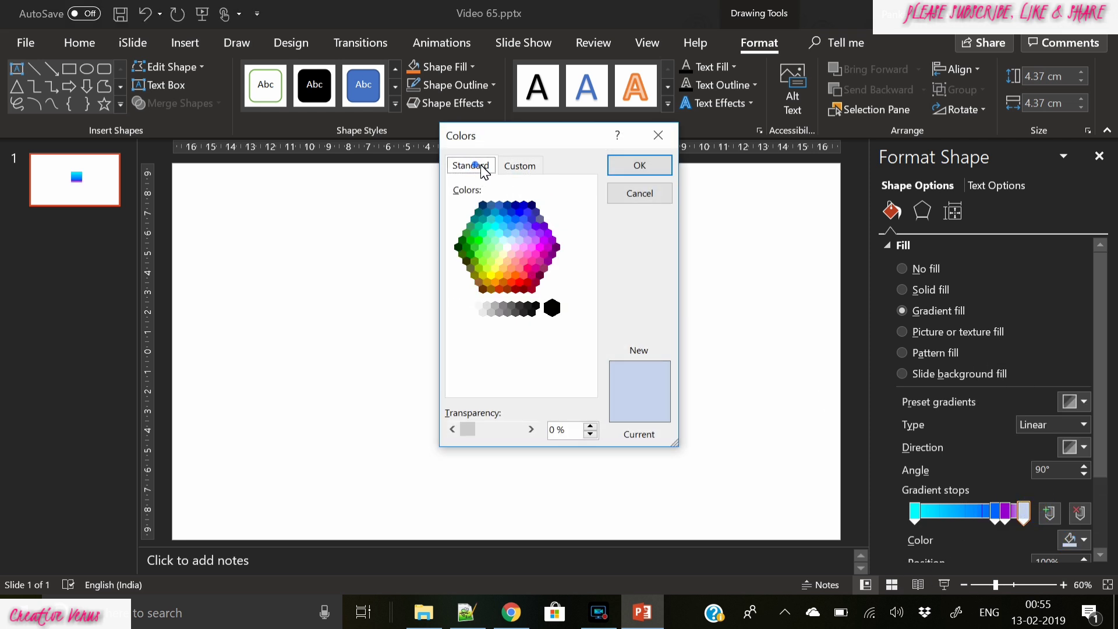
{"action": "left_click", "coordinate": [551, 243]}
{"action": "left_click", "coordinate": [641, 170]}
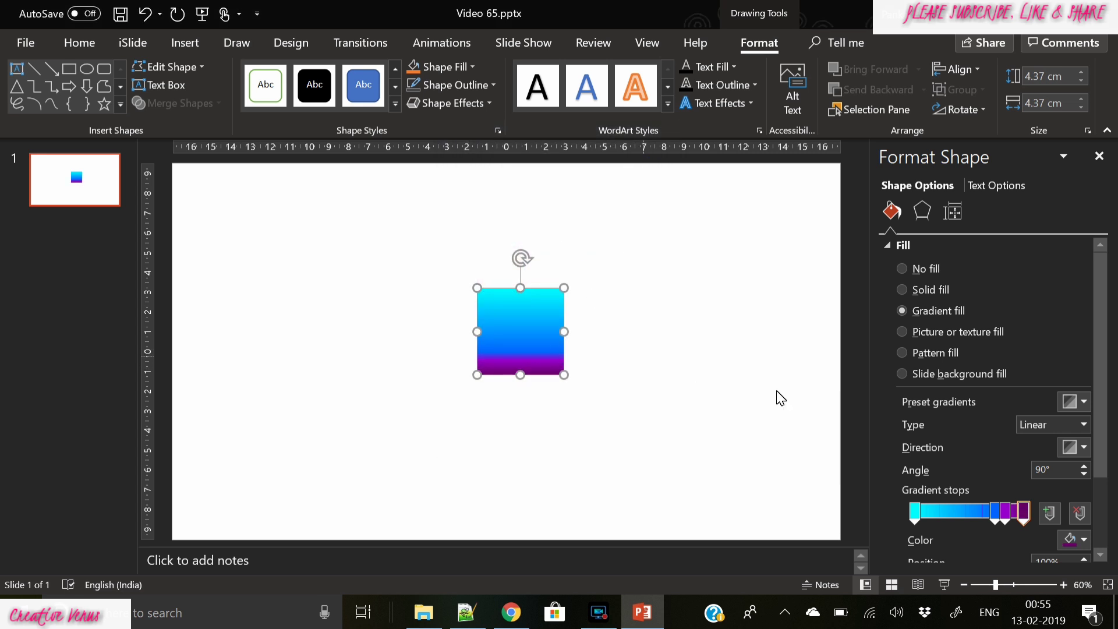
{"action": "left_click_drag", "start_coordinate": [997, 512], "coordinate": [927, 512]}
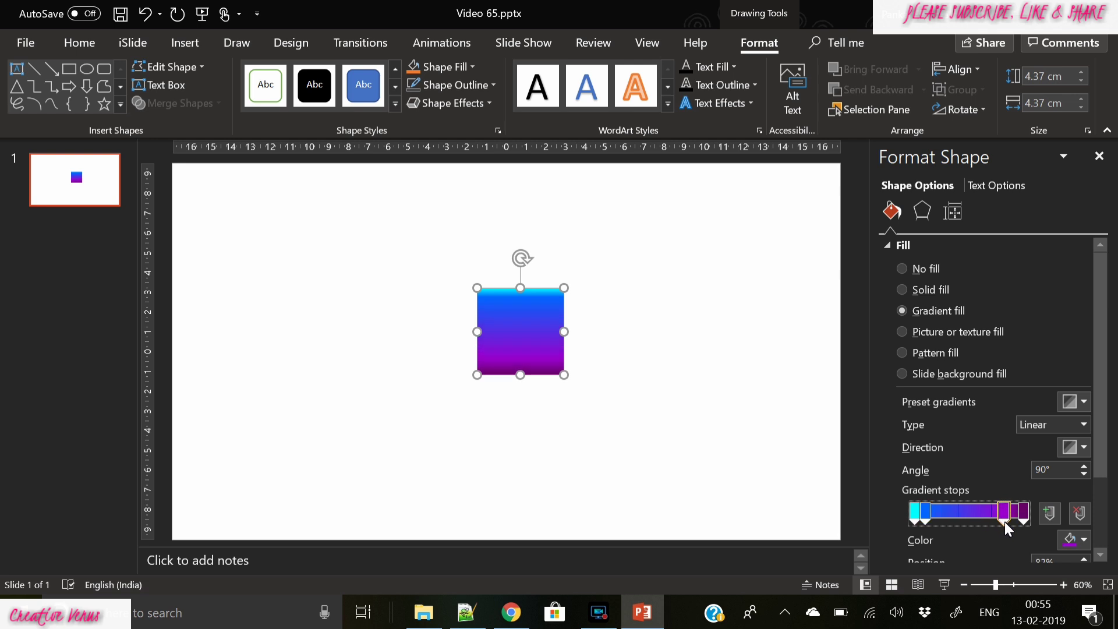
Set the gradient direction to Linear Diagonal at 45° and preview the square.
{"action": "left_click", "coordinate": [719, 329]}
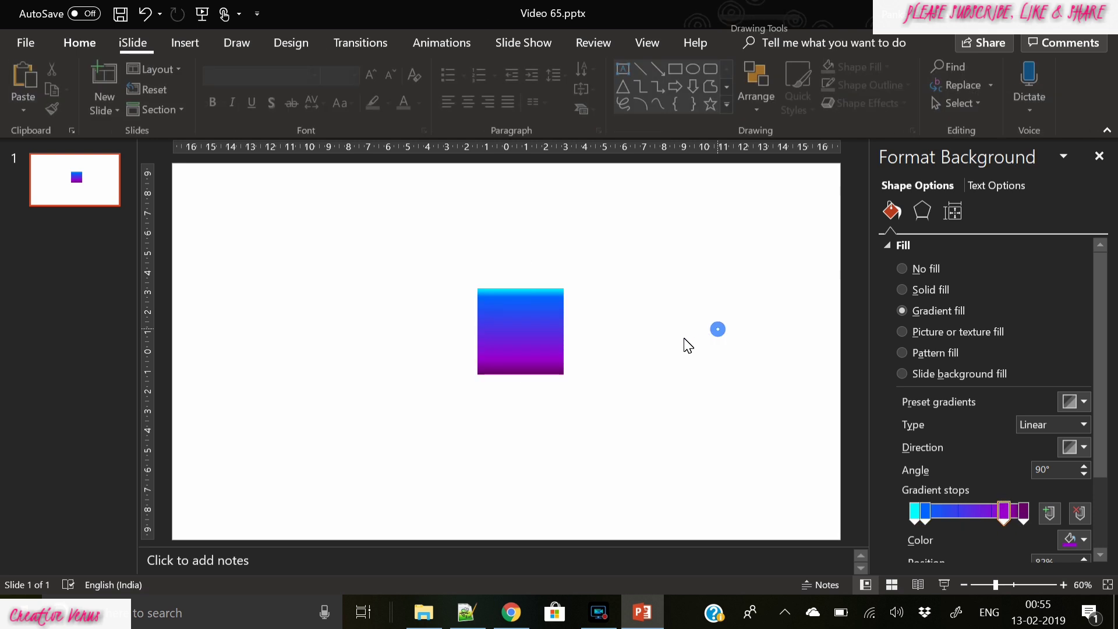
{"action": "left_click", "coordinate": [520, 335]}
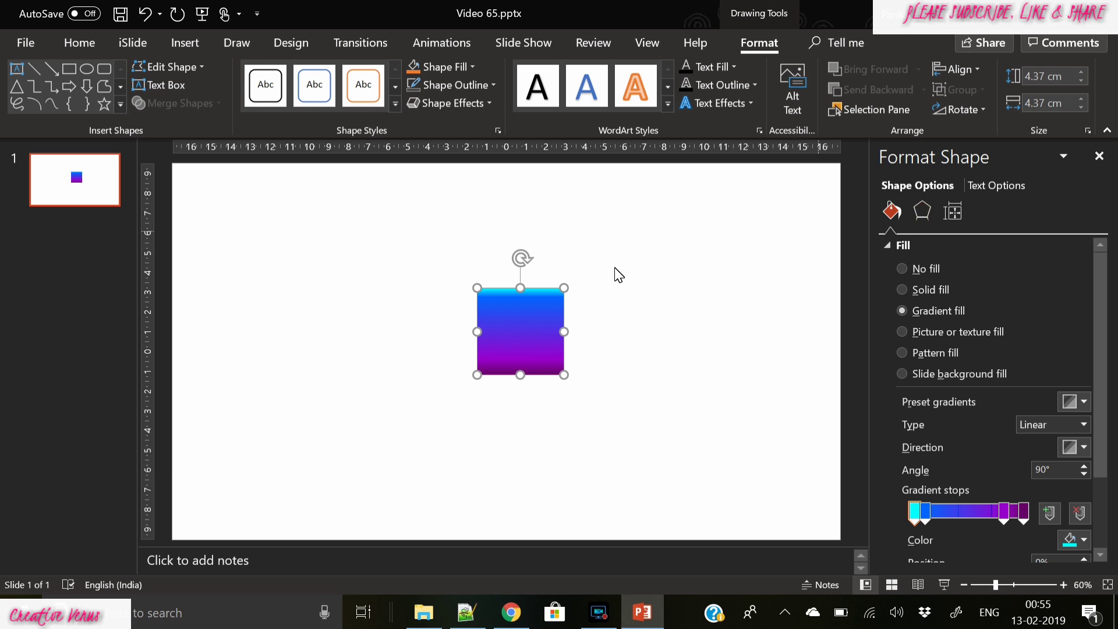
{"action": "left_click", "coordinate": [1083, 447]}
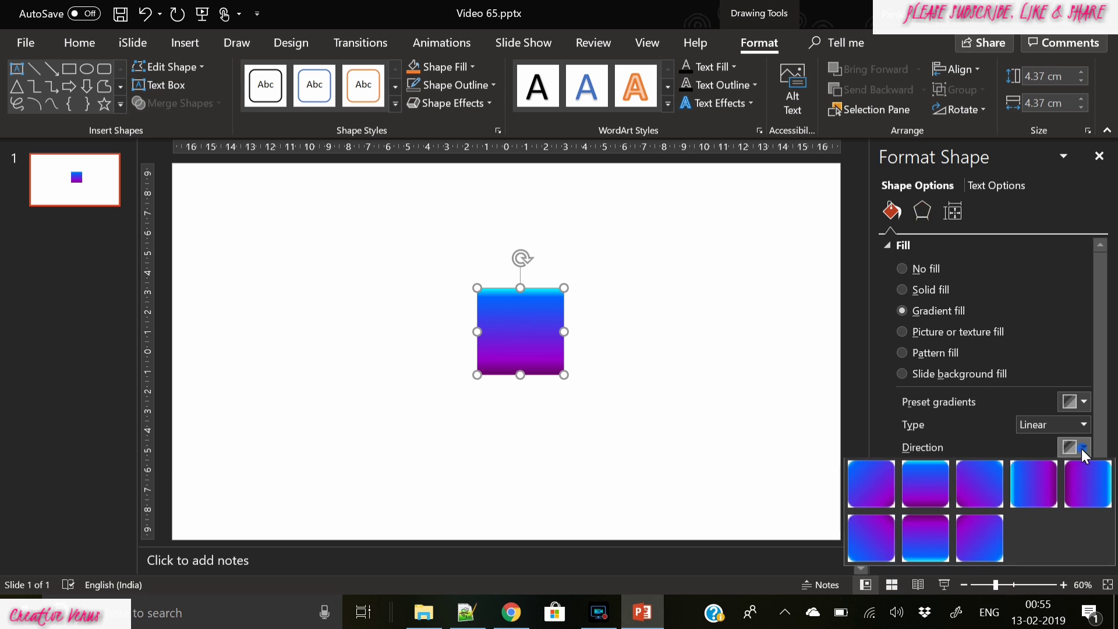
{"action": "left_click", "coordinate": [880, 492]}
{"action": "left_click", "coordinate": [643, 461]}
{"action": "left_click", "coordinate": [491, 328]}
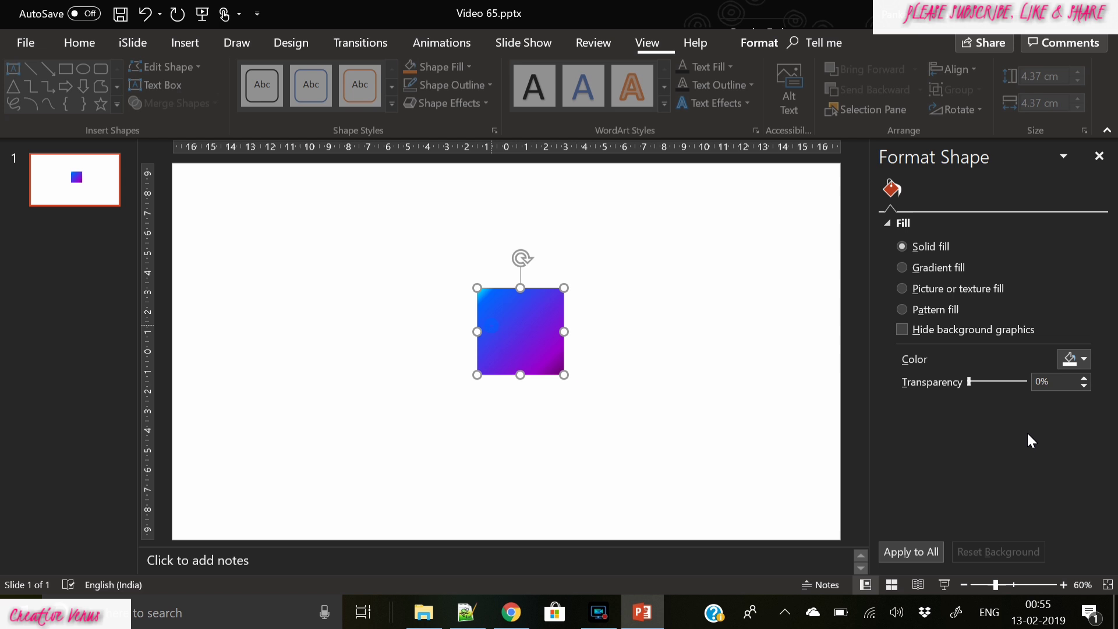
Move the second stop to about 36%, delete the 77% purple stop, and make the end stop magenta.
{"action": "left_click_drag", "start_coordinate": [925, 514], "coordinate": [957, 516]}
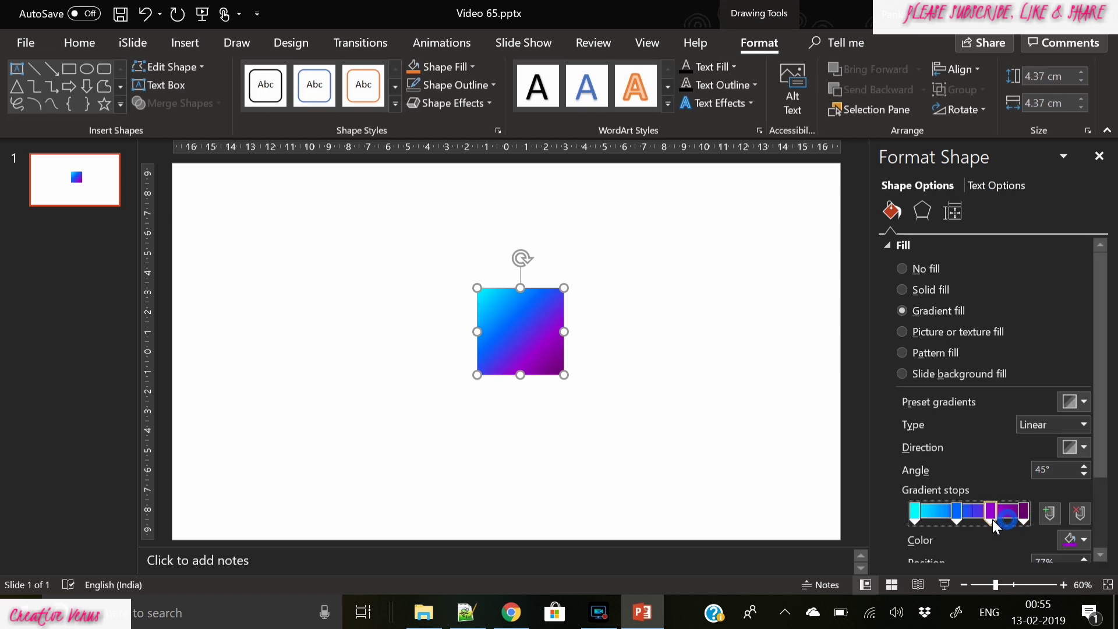
{"action": "left_click", "coordinate": [1079, 513]}
{"action": "left_click_drag", "start_coordinate": [1025, 516], "coordinate": [1053, 519]}
{"action": "left_click", "coordinate": [1083, 540]}
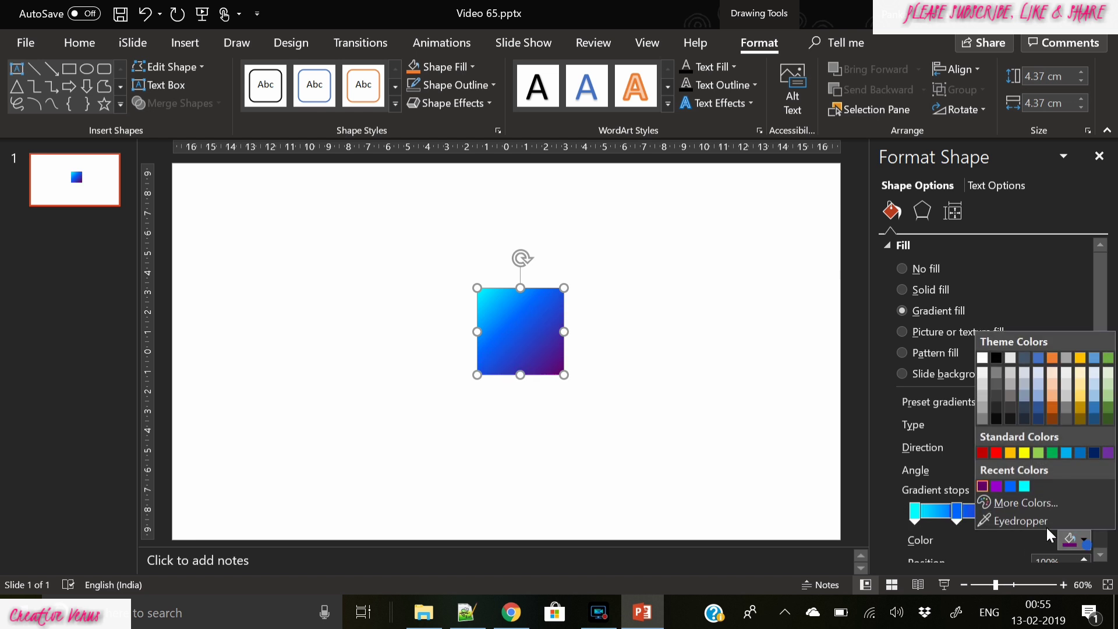
{"action": "left_click", "coordinate": [1027, 504]}
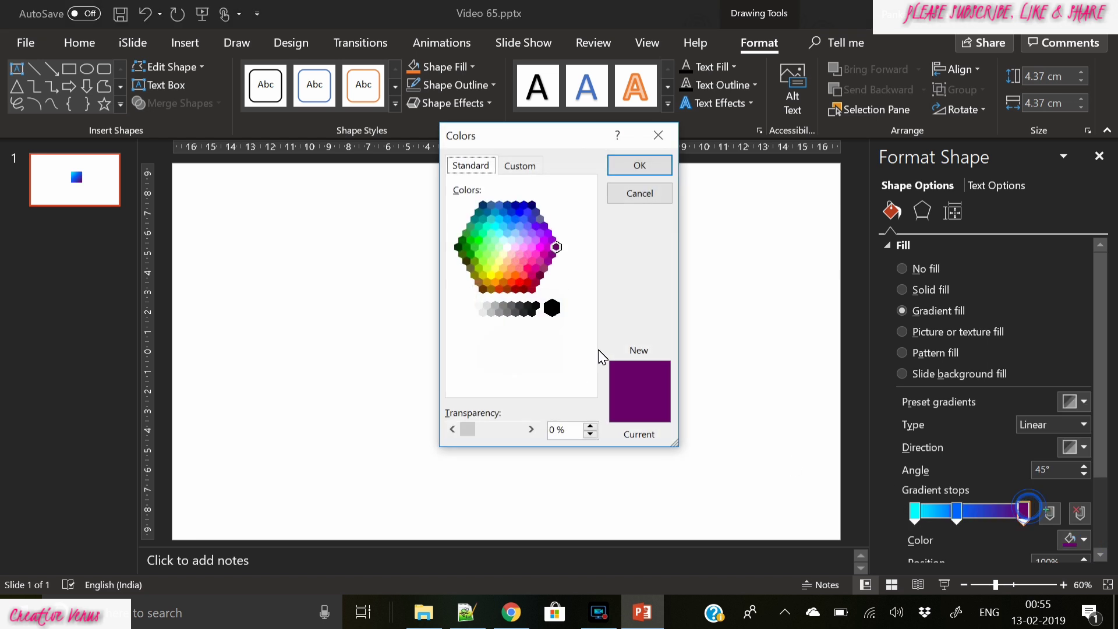
{"action": "left_click", "coordinate": [545, 265]}
{"action": "left_click", "coordinate": [536, 268]}
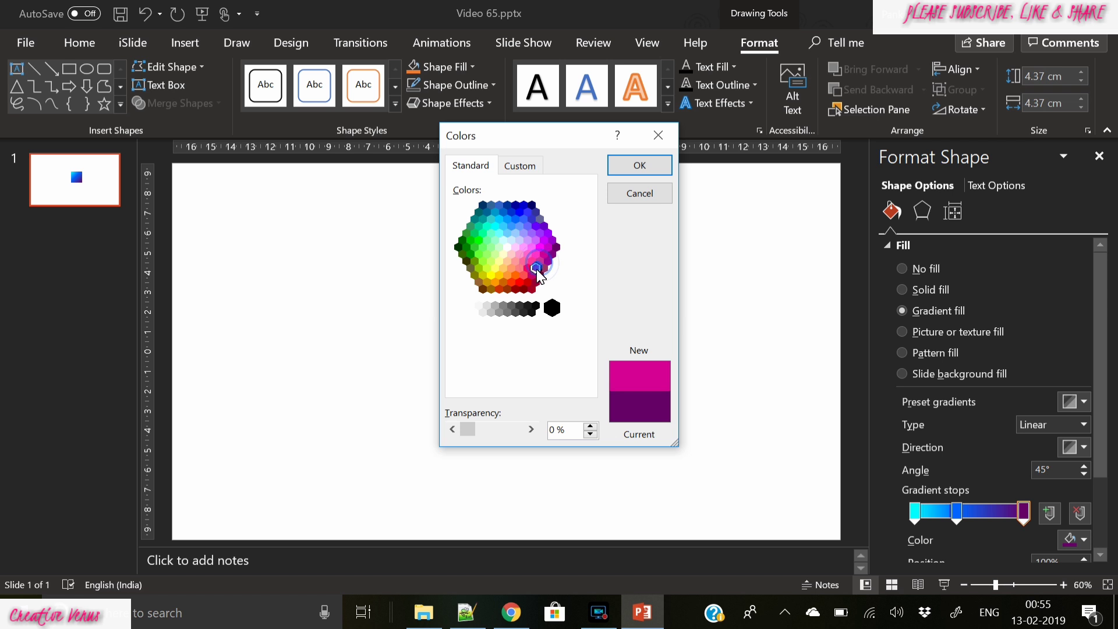
{"action": "left_click", "coordinate": [650, 170]}
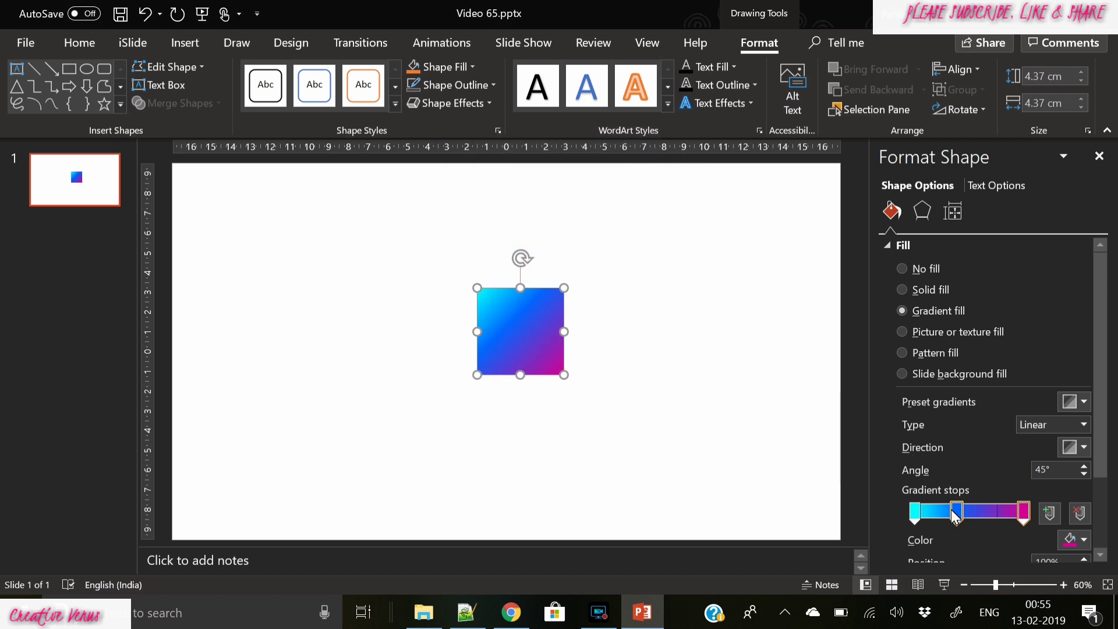
{"action": "left_click_drag", "start_coordinate": [953, 512], "coordinate": [940, 516]}
{"action": "left_click", "coordinate": [625, 438]}
{"action": "left_click", "coordinate": [500, 350]}
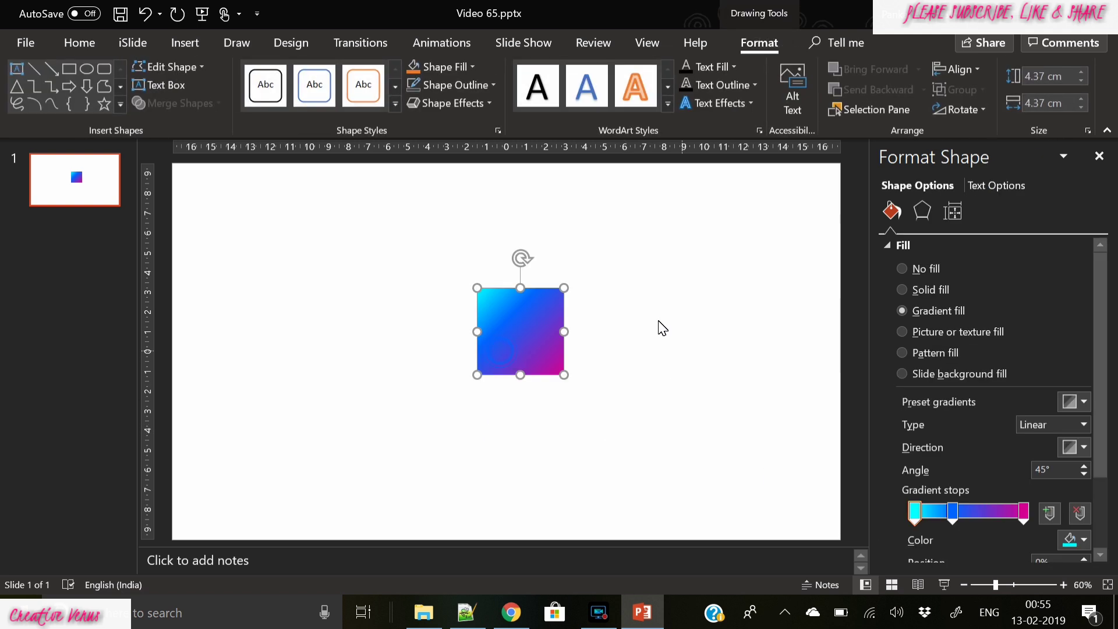
Add an outer shadow to the square with 100% size and 19 pt blur.
{"action": "left_click", "coordinate": [932, 212]}
{"action": "left_click", "coordinate": [969, 249]}
{"action": "left_click", "coordinate": [1077, 269]}
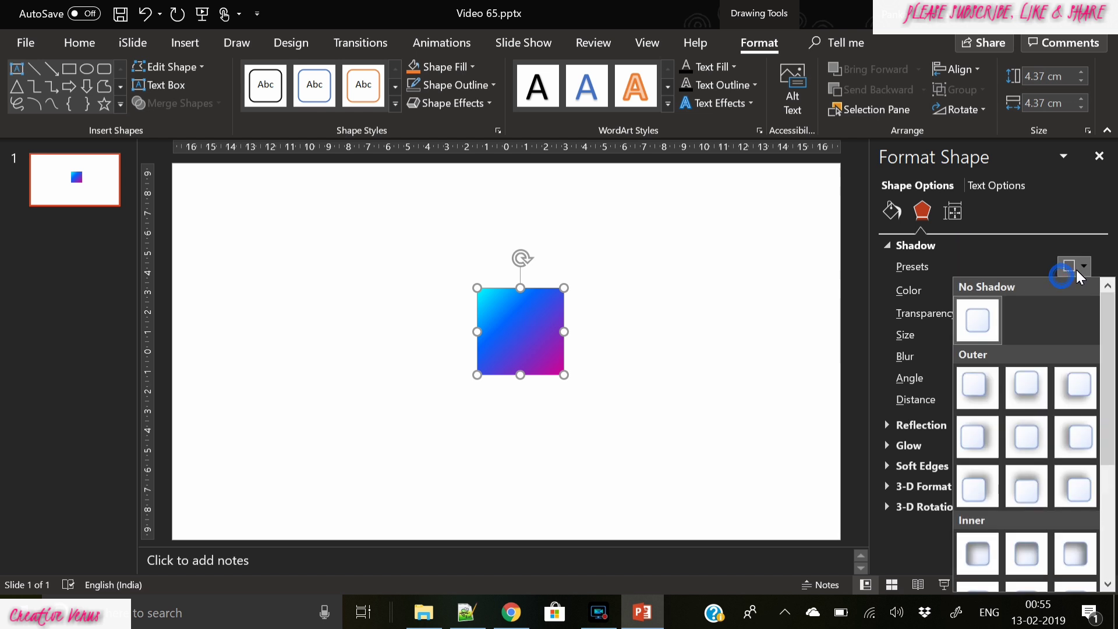
{"action": "left_click", "coordinate": [1027, 437]}
{"action": "left_click", "coordinate": [1083, 339]}
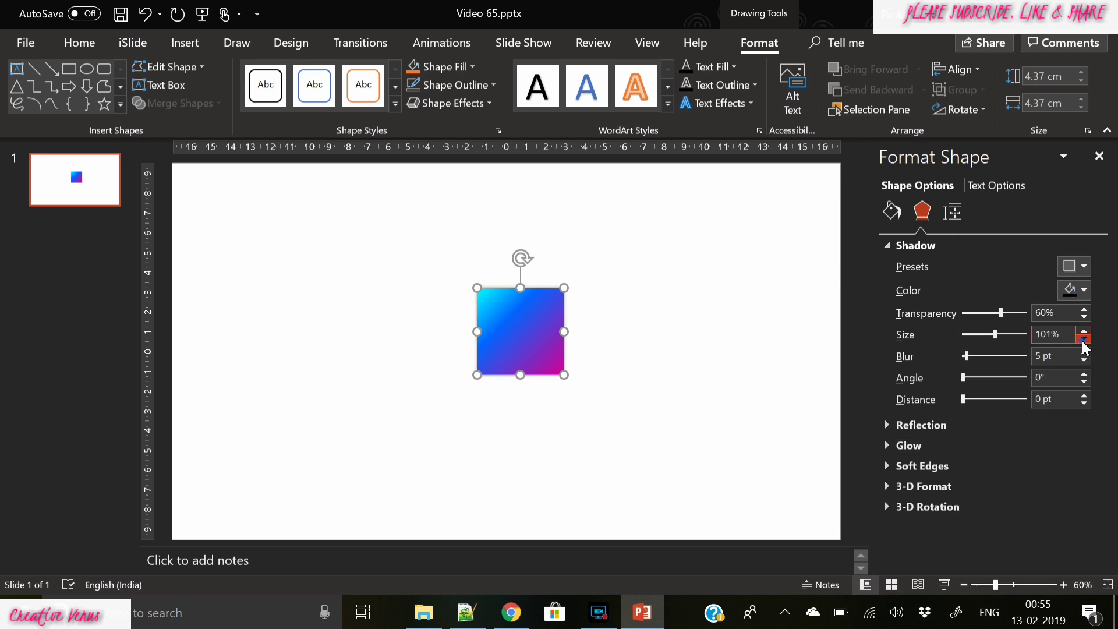
{"action": "left_click", "coordinate": [1083, 339]}
{"action": "left_click_drag", "start_coordinate": [965, 356], "coordinate": [975, 356]}
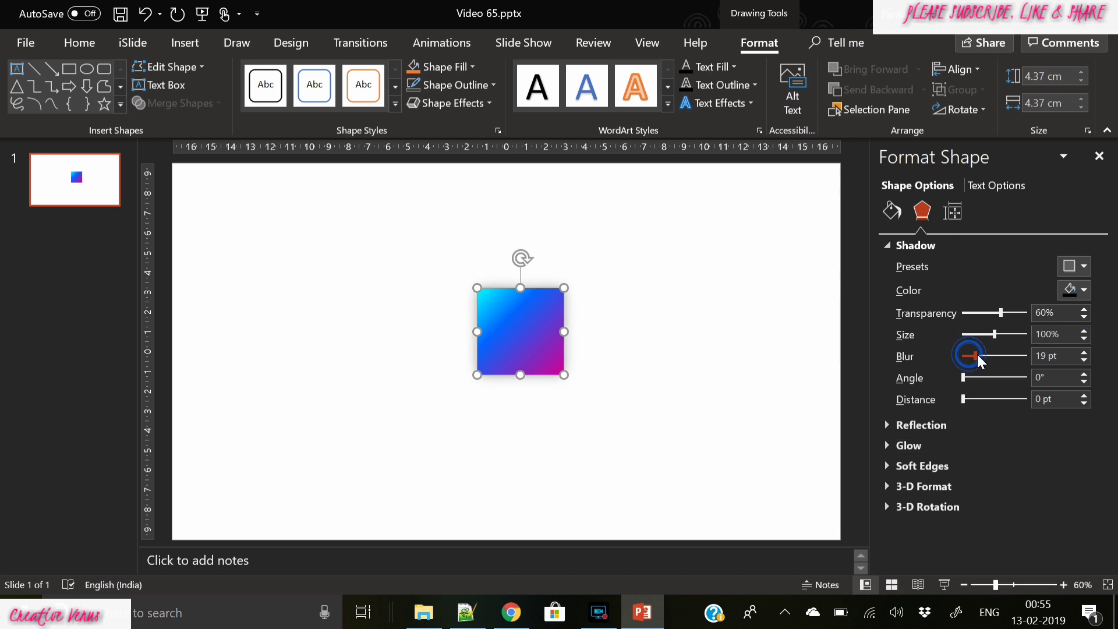
Set the shadow colour to blue after trying cyan, previewing the glow.
{"action": "left_click", "coordinate": [1083, 295]}
{"action": "left_click", "coordinate": [1028, 458]}
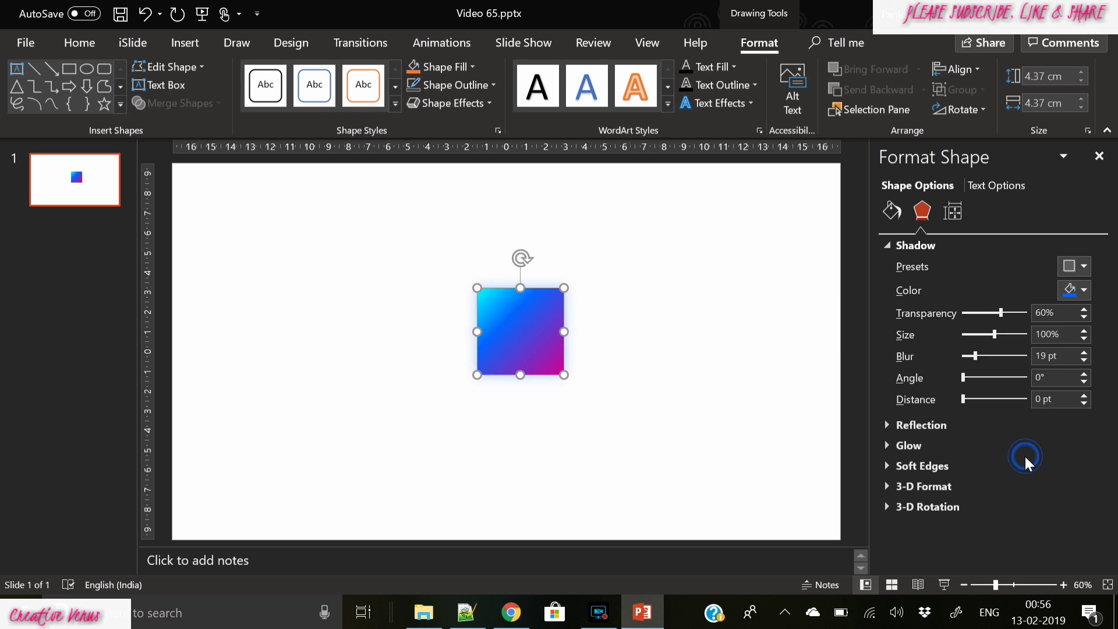
{"action": "left_click", "coordinate": [1082, 290]}
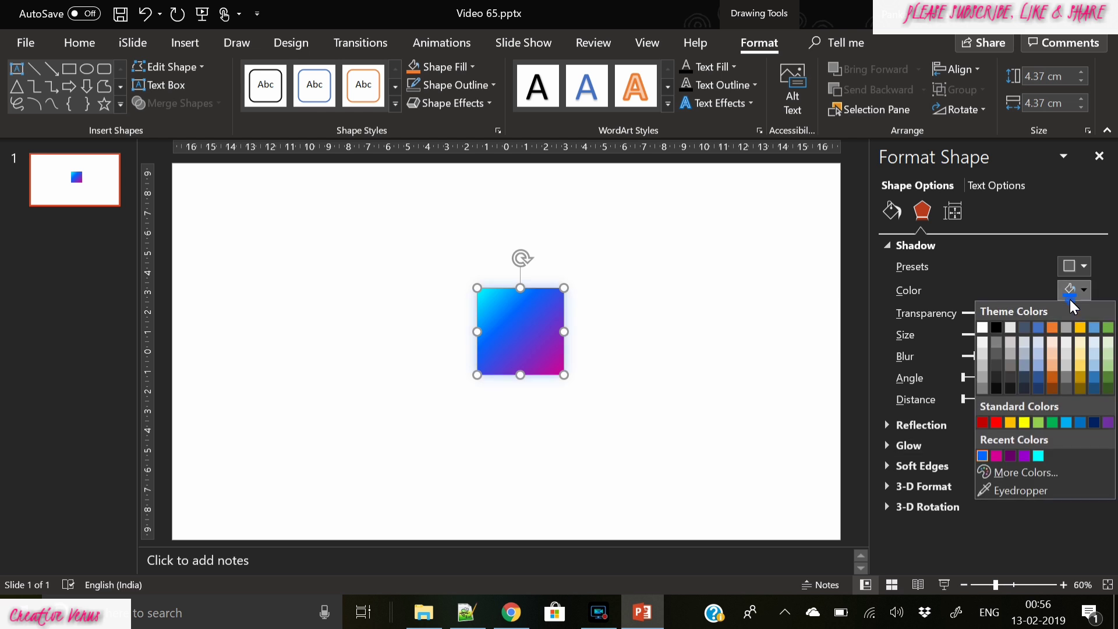
{"action": "left_click", "coordinate": [1038, 457]}
{"action": "left_click", "coordinate": [670, 442]}
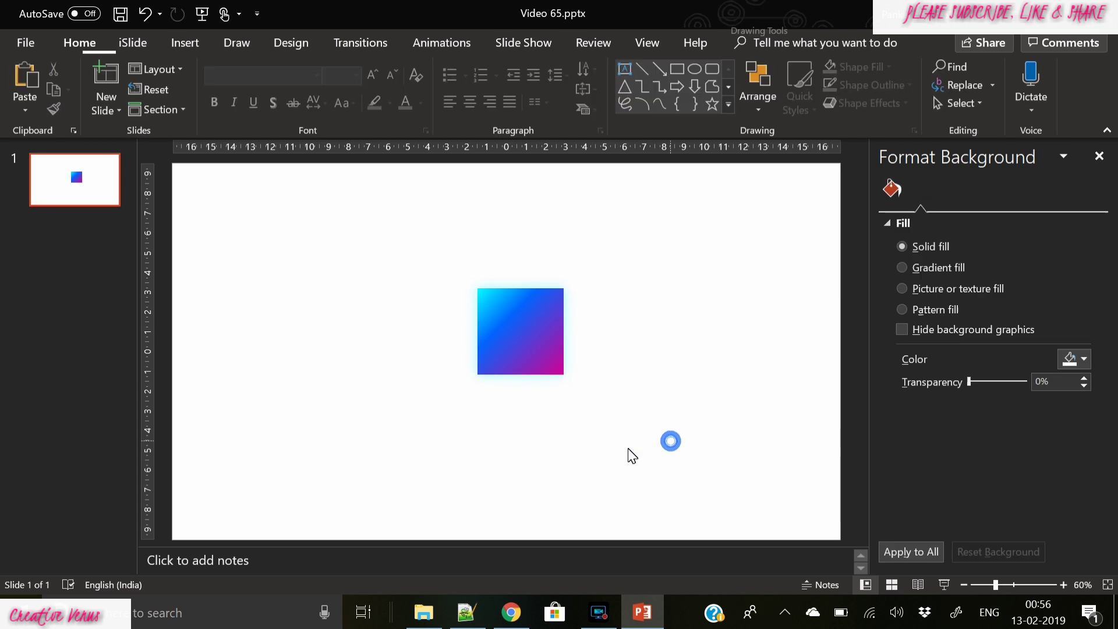
{"action": "left_click", "coordinate": [546, 371]}
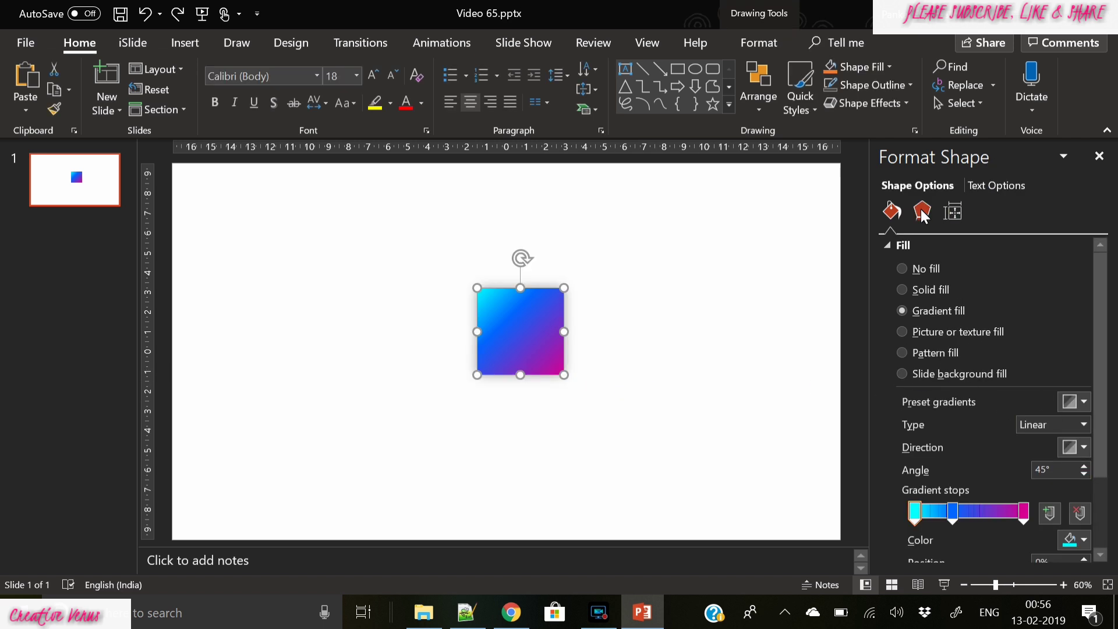
{"action": "left_click", "coordinate": [920, 209]}
{"action": "left_click", "coordinate": [1082, 291]}
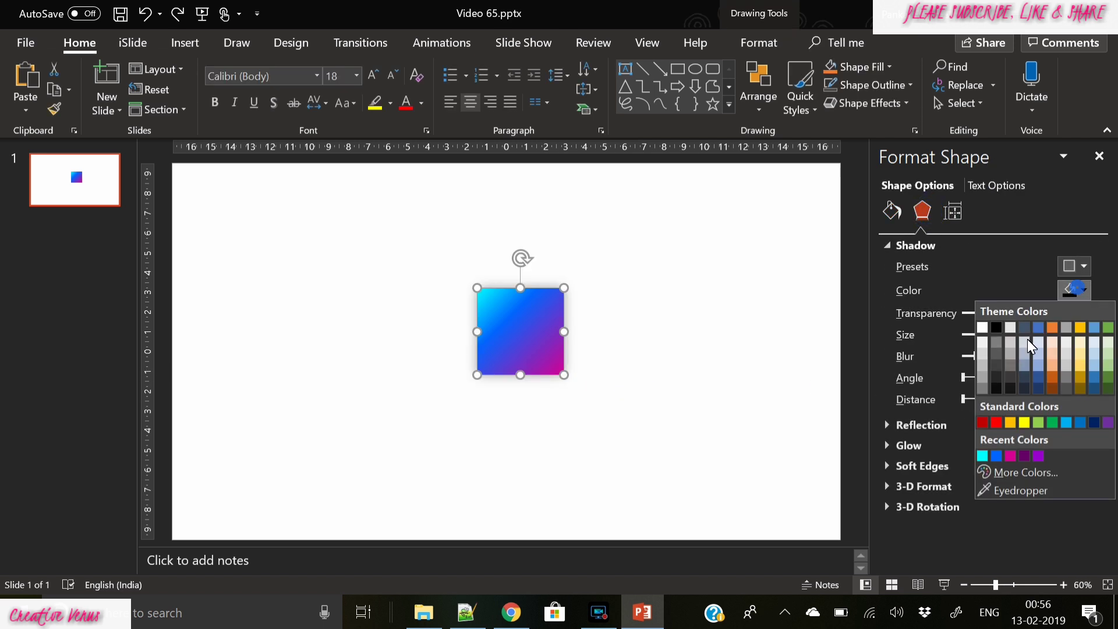
{"action": "left_click", "coordinate": [992, 456]}
{"action": "left_click", "coordinate": [639, 451]}
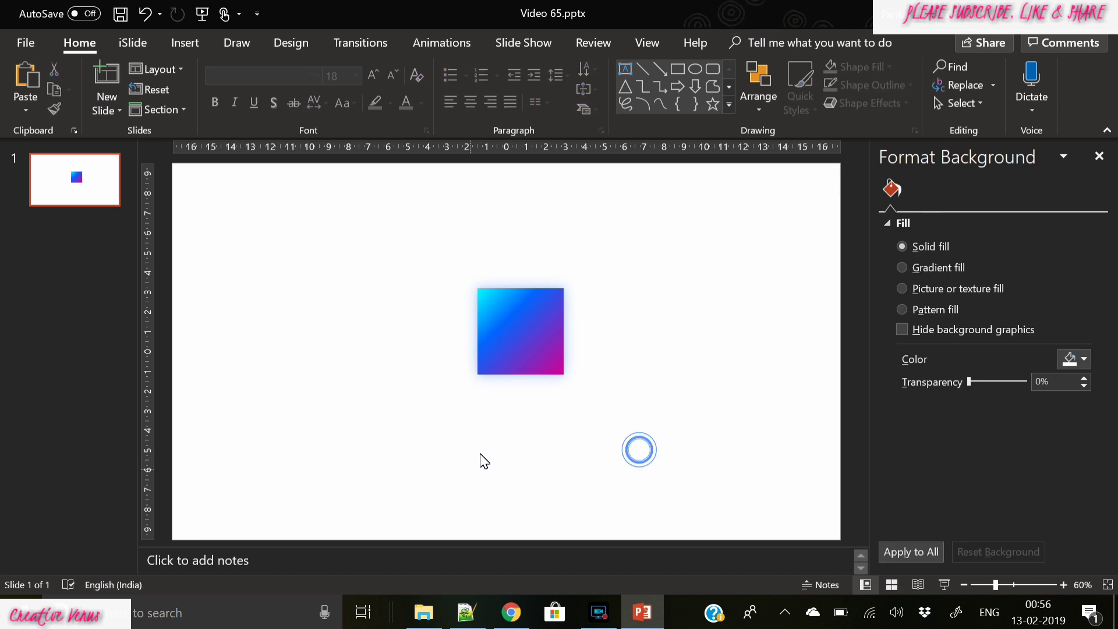
{"action": "left_click", "coordinate": [524, 360]}
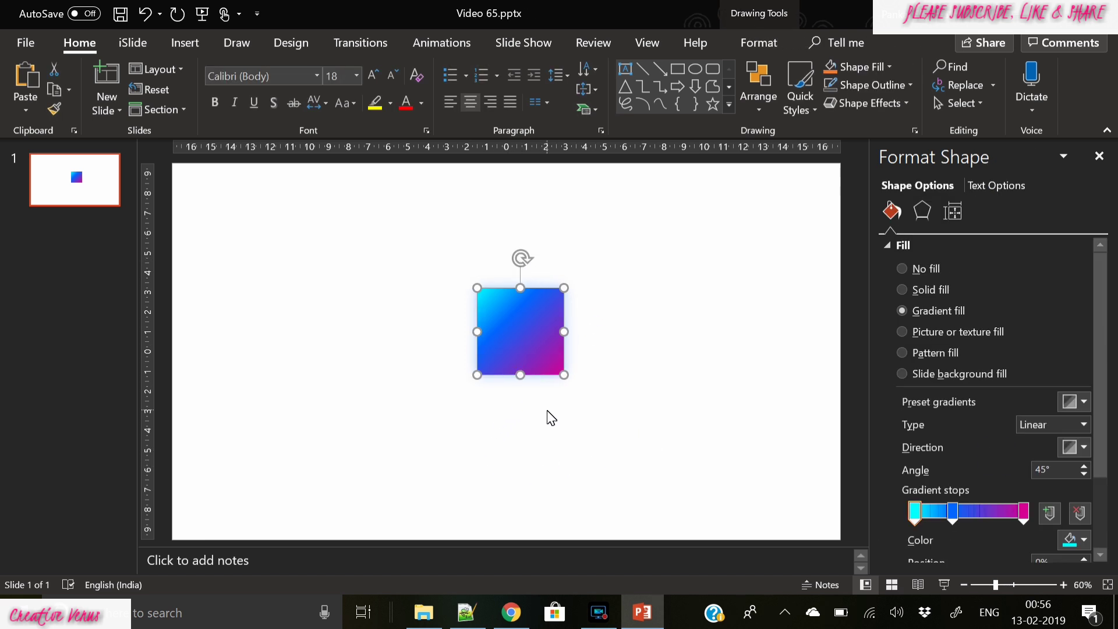
Paste an enlarged copy of the square down-right, then copy both squares and place the pair up-right.
{"action": "key", "text": "ctrl+v"}
{"action": "left_click_drag", "start_coordinate": [533, 348], "coordinate": [634, 422]}
{"action": "mouse_move", "coordinate": [578, 368]}
{"action": "left_mouse_down"}
{"action": "mouse_move", "coordinate": [560, 362]}
{"action": "mouse_move", "coordinate": [591, 376]}
{"action": "left_mouse_up"}
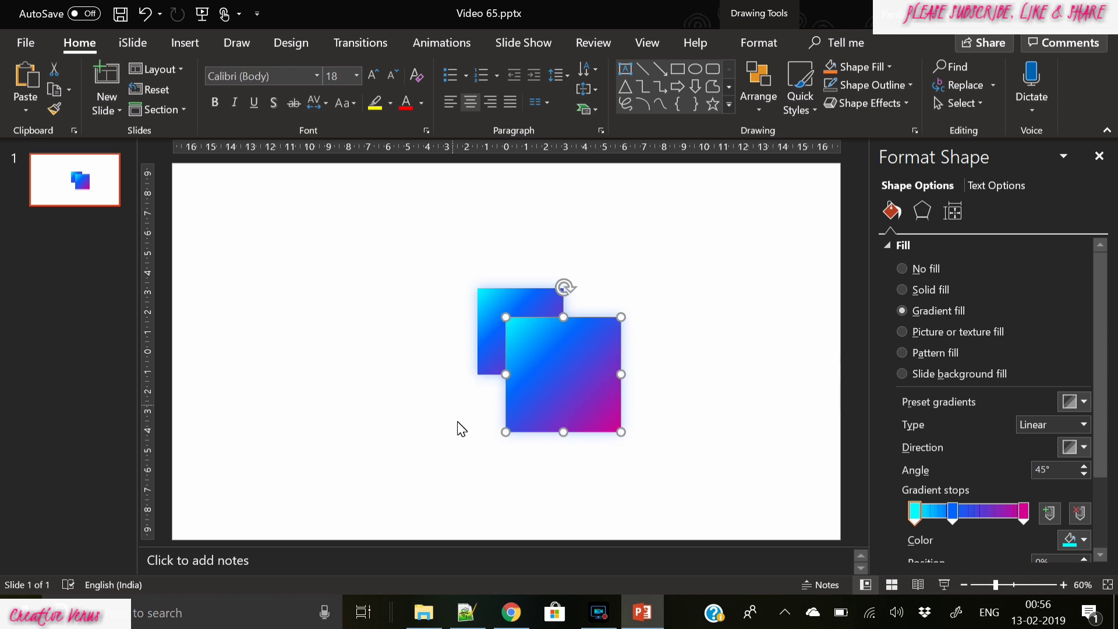
{"action": "key", "text": "Escape"}
{"action": "left_click", "coordinate": [500, 304]}
{"action": "left_click", "coordinate": [588, 378], "text": "shift"}
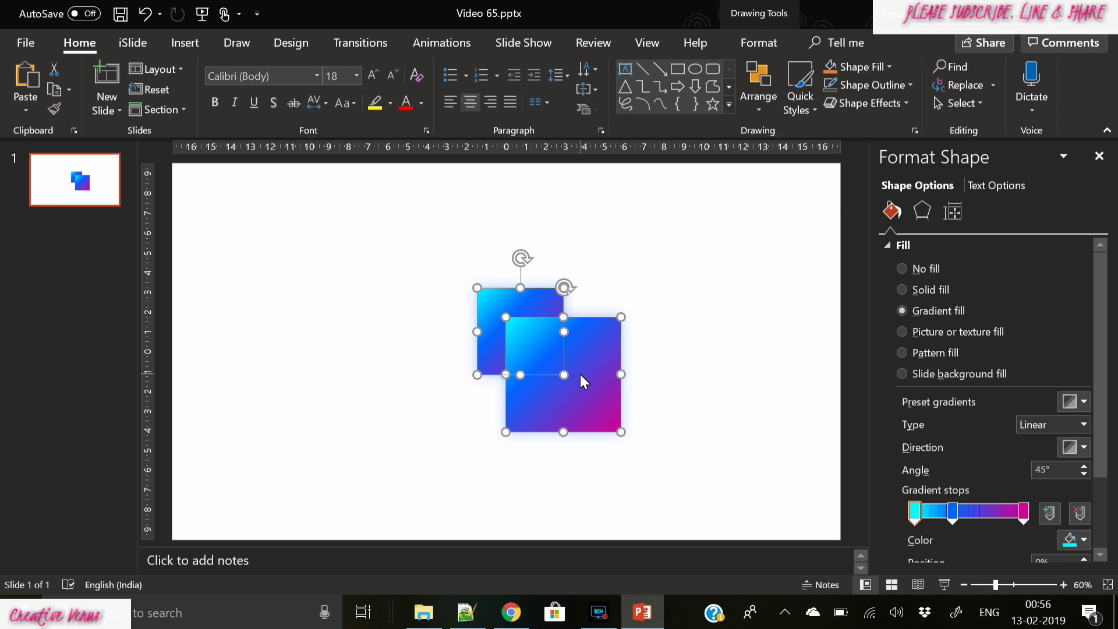
{"action": "key", "text": "ctrl+c"}
{"action": "key", "text": "ctrl+v"}
{"action": "left_click_drag", "start_coordinate": [578, 407], "coordinate": [616, 472]}
Rearrange the third, bottom-right and top squares, enlarging the bottom-right one.
{"action": "left_click", "coordinate": [730, 455]}
{"action": "left_click", "coordinate": [566, 373]}
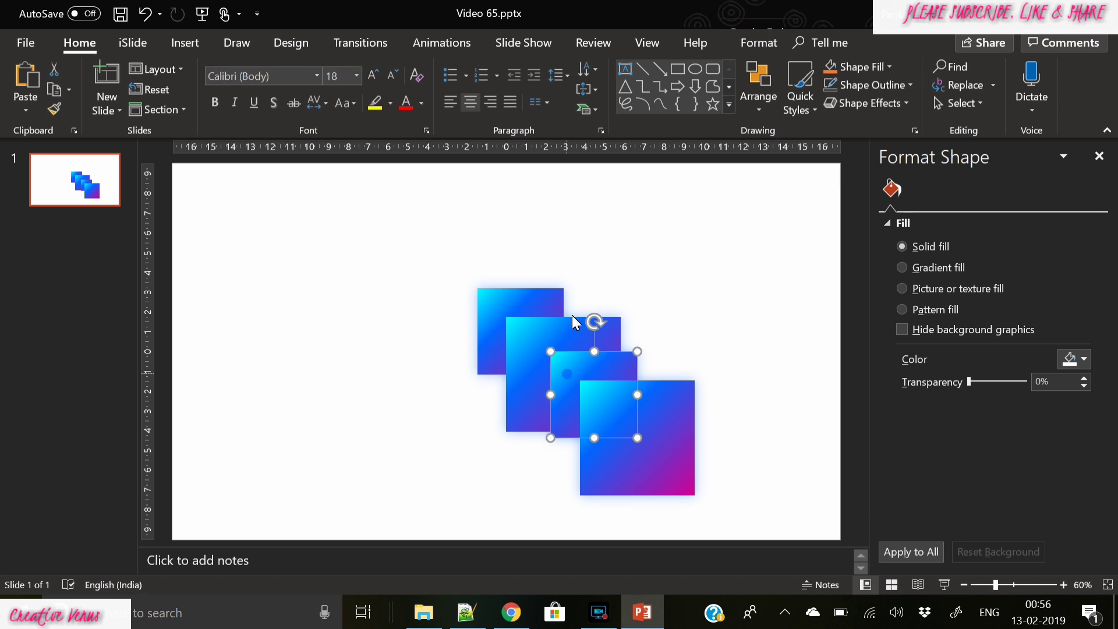
{"action": "left_click_drag", "start_coordinate": [572, 316], "coordinate": [564, 284]}
{"action": "left_click", "coordinate": [638, 441]}
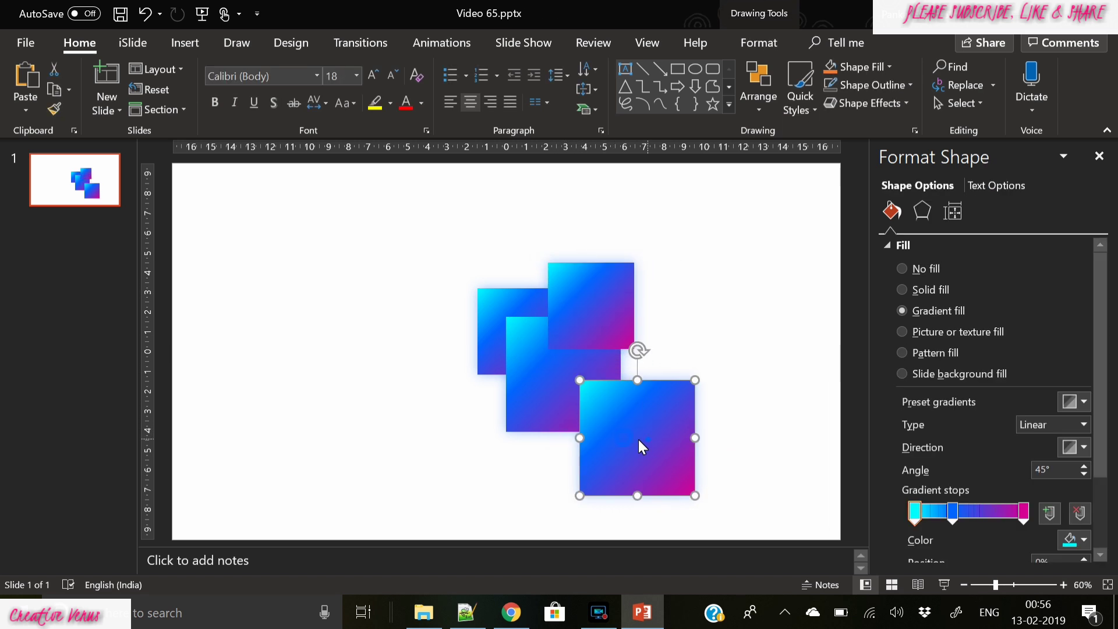
{"action": "mouse_move", "coordinate": [640, 442]}
{"action": "left_mouse_down"}
{"action": "mouse_move", "coordinate": [497, 430]}
{"action": "mouse_move", "coordinate": [491, 389]}
{"action": "mouse_move", "coordinate": [538, 425]}
{"action": "mouse_move", "coordinate": [689, 427]}
{"action": "mouse_move", "coordinate": [656, 441]}
{"action": "left_mouse_up"}
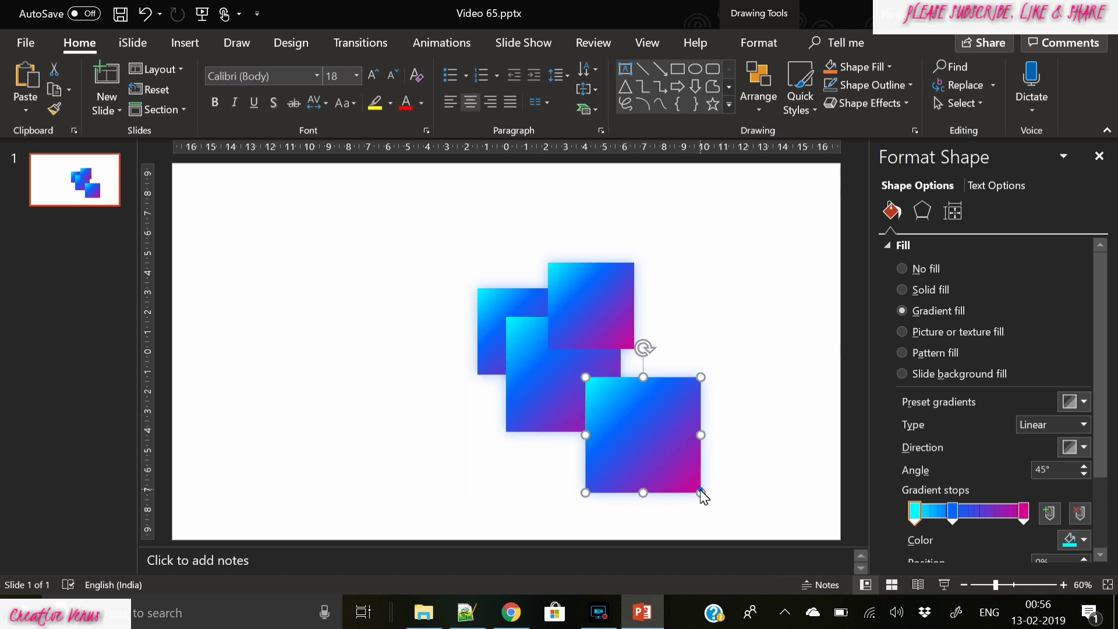
{"action": "left_click_drag", "start_coordinate": [701, 493], "coordinate": [728, 518]}
{"action": "left_click_drag", "start_coordinate": [632, 441], "coordinate": [621, 424]}
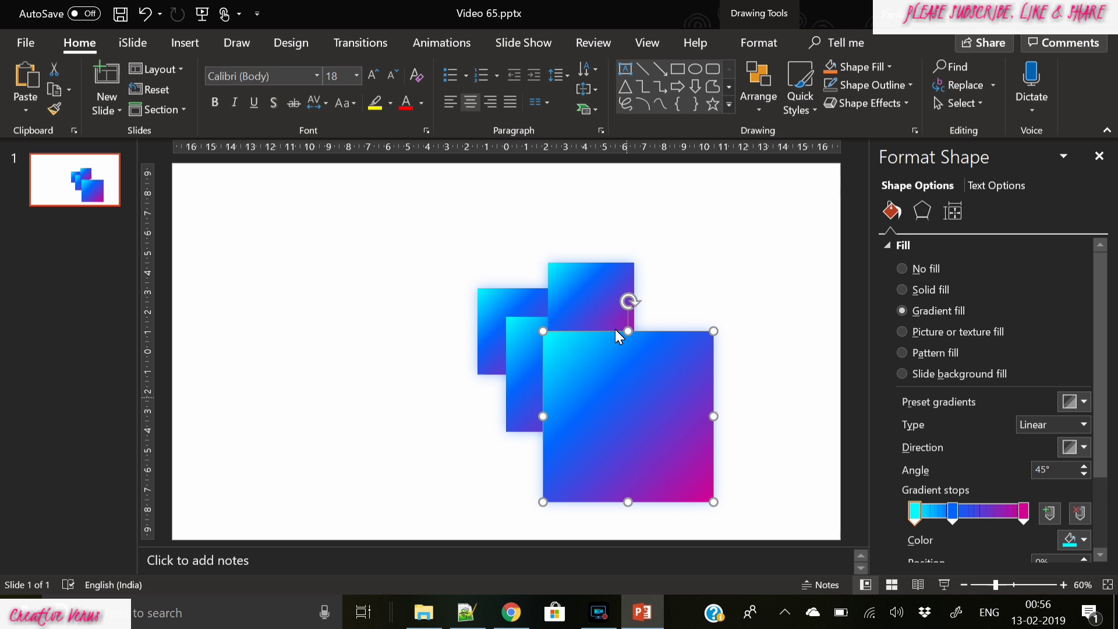
{"action": "left_click", "coordinate": [615, 329]}
{"action": "left_click_drag", "start_coordinate": [588, 305], "coordinate": [643, 322]}
Duplicate the middle square with Ctrl+D, shrink the copy and move it right.
{"action": "left_click", "coordinate": [731, 430]}
{"action": "left_click", "coordinate": [526, 377]}
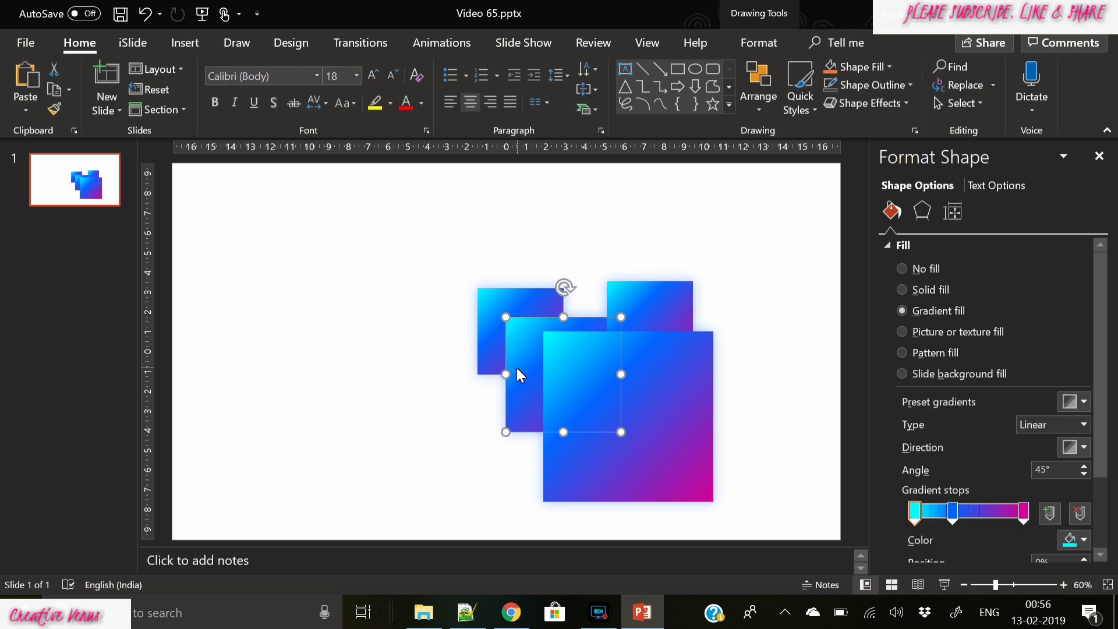
{"action": "key", "text": "ctrl+d"}
{"action": "left_click_drag", "start_coordinate": [521, 375], "coordinate": [550, 424]}
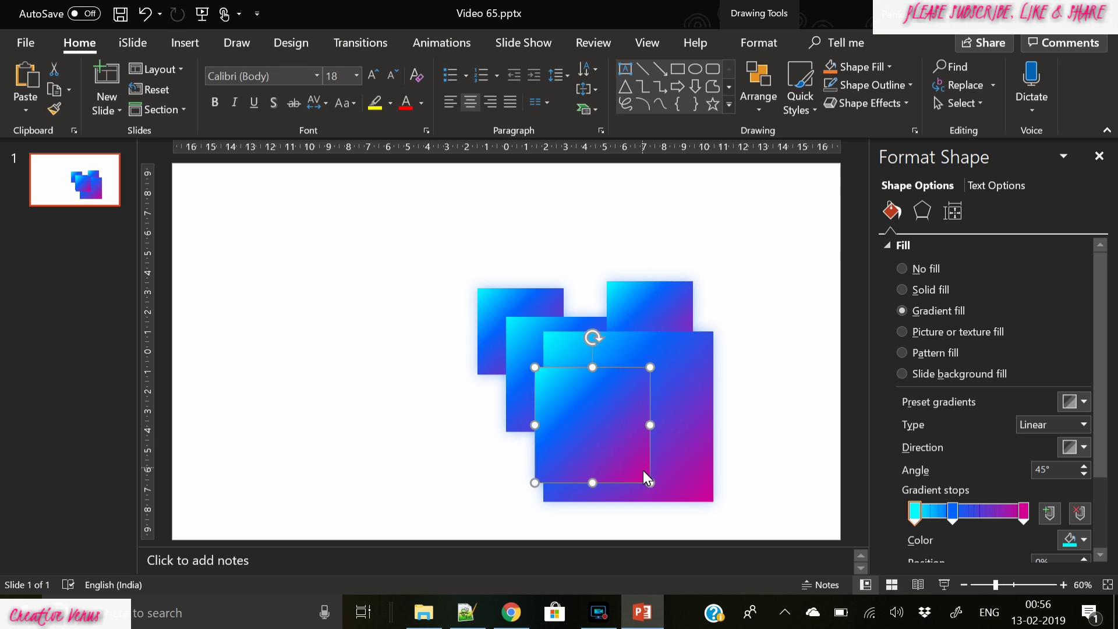
{"action": "left_click_drag", "start_coordinate": [650, 483], "coordinate": [728, 422]}
Paste two more copies of the middle square, enlarge one, and shift the whole cluster up-left.
{"action": "left_click", "coordinate": [513, 380]}
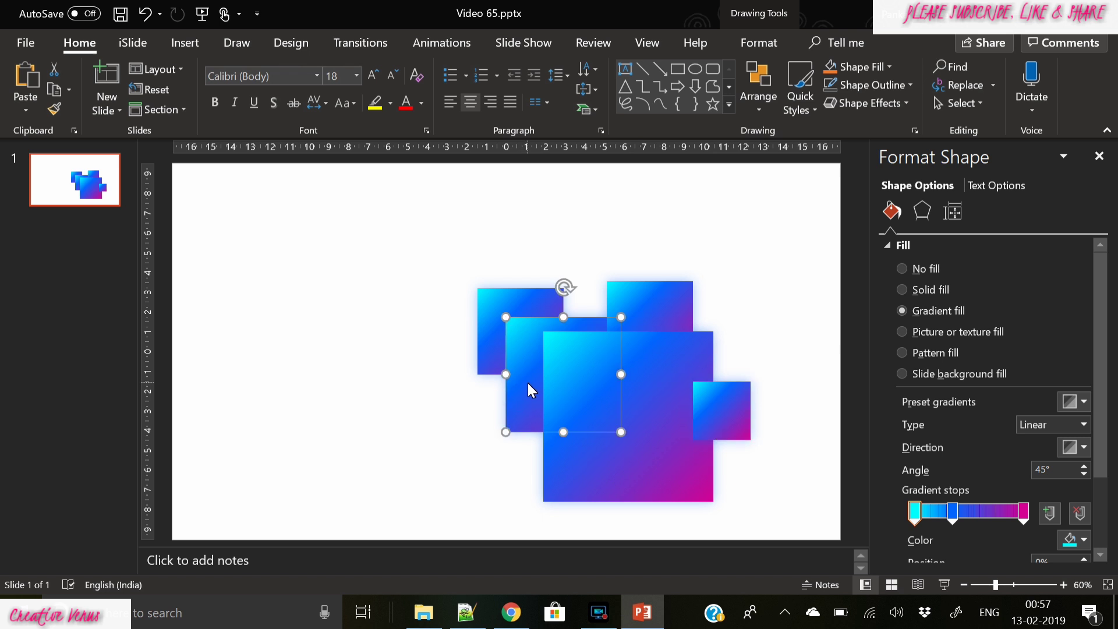
{"action": "key", "text": "ctrl+c"}
{"action": "key", "text": "ctrl+v"}
{"action": "left_click_drag", "start_coordinate": [543, 400], "coordinate": [644, 453]}
{"action": "key", "text": "ctrl+v"}
{"action": "left_click_drag", "start_coordinate": [714, 511], "coordinate": [761, 537]}
{"action": "key", "text": "ctrl+a"}
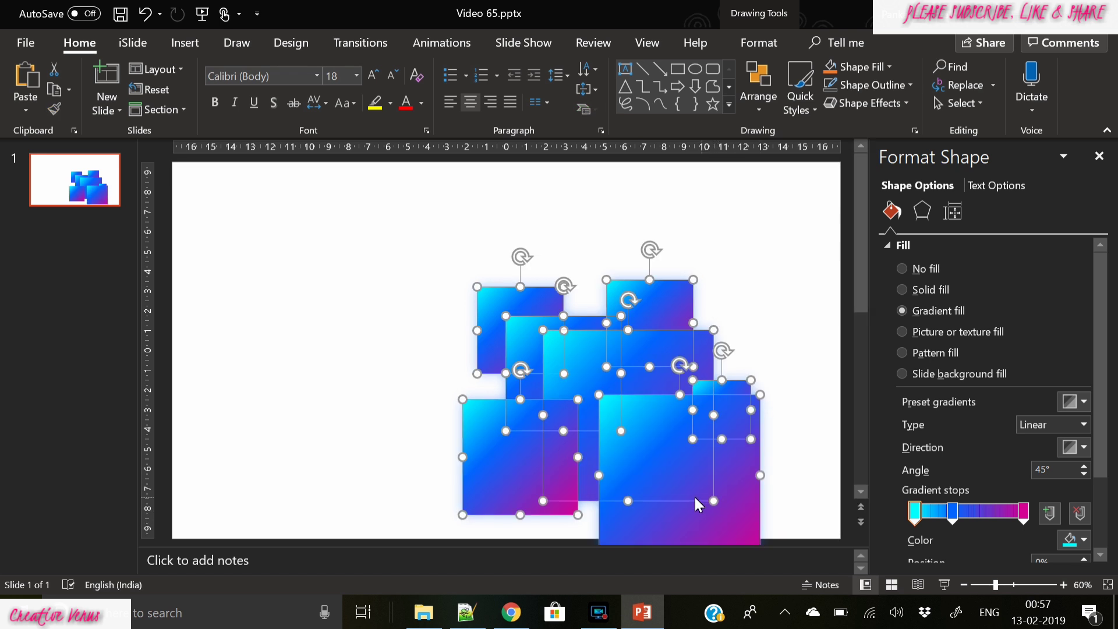
{"action": "left_click_drag", "start_coordinate": [638, 439], "coordinate": [583, 375]}
Zoom out to the whole slide and ungroup the copied cluster into separate squares.
{"action": "double_click", "coordinate": [964, 586]}
{"action": "right_click", "coordinate": [618, 301]}
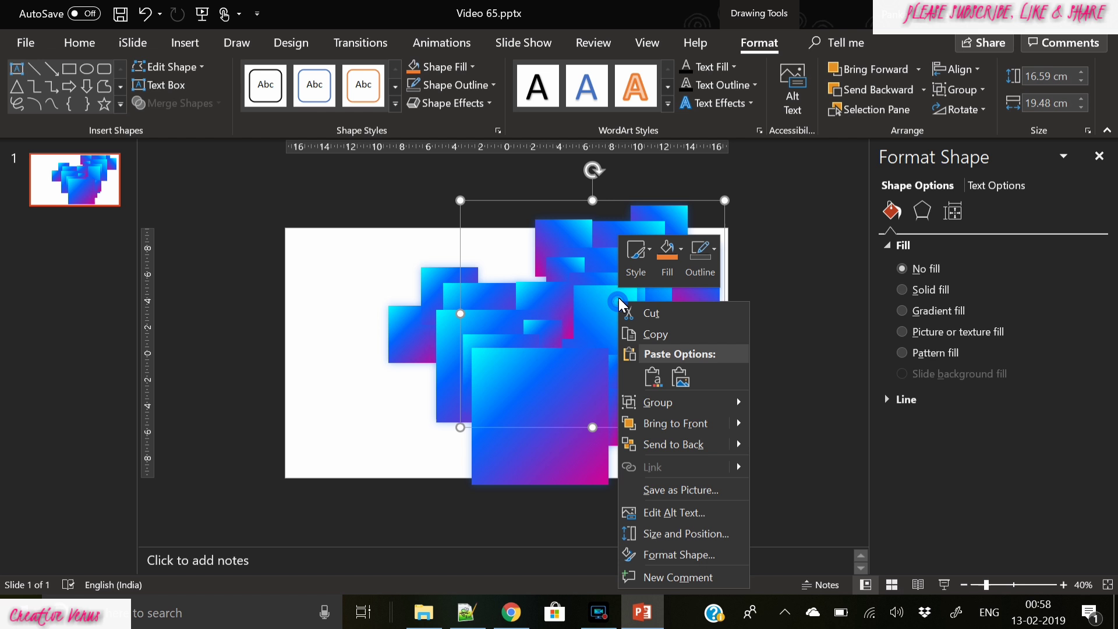
{"action": "mouse_move", "coordinate": [696, 399]}
{"action": "left_click", "coordinate": [781, 446]}
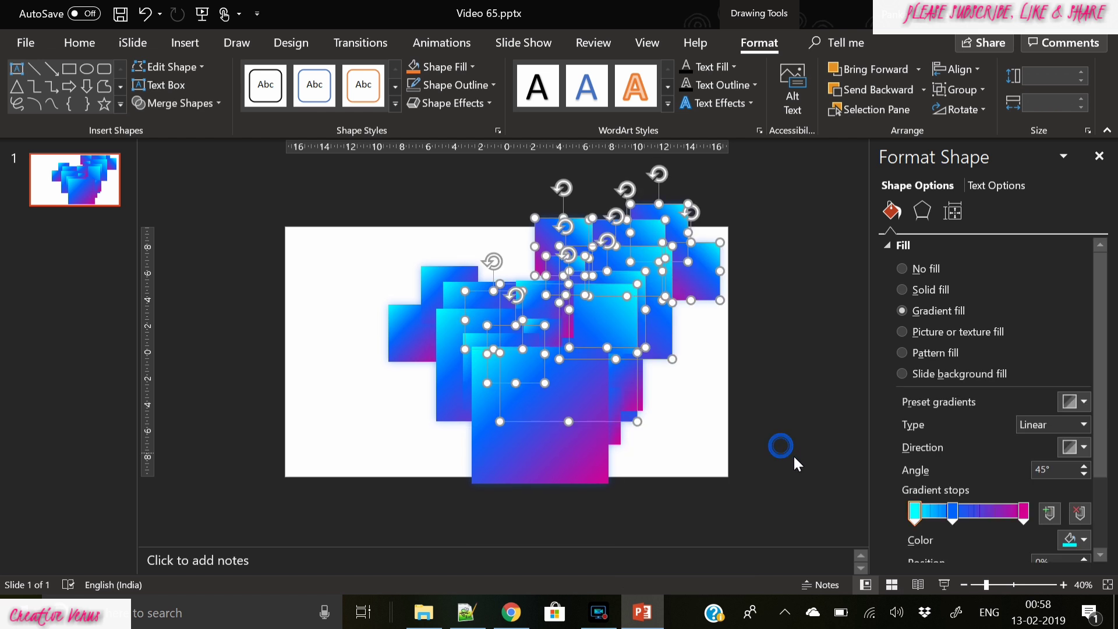
Paste a copy of all the squares on the left, group it, and flip it.
{"action": "key", "text": "ctrl+a"}
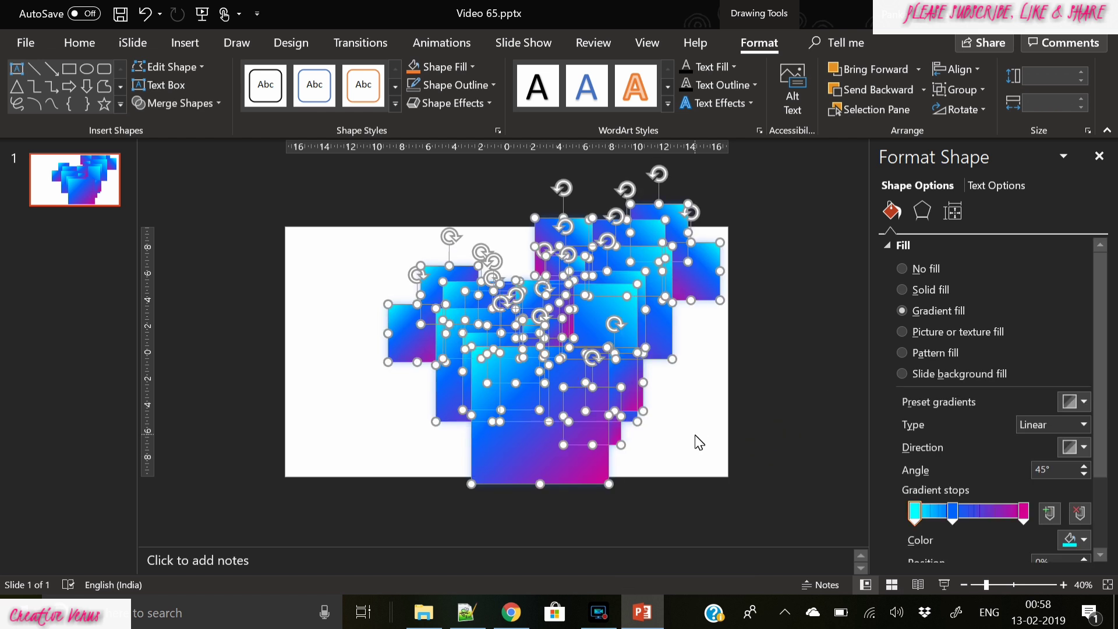
{"action": "key", "text": "ctrl+v"}
{"action": "left_click_drag", "start_coordinate": [536, 459], "coordinate": [383, 457]}
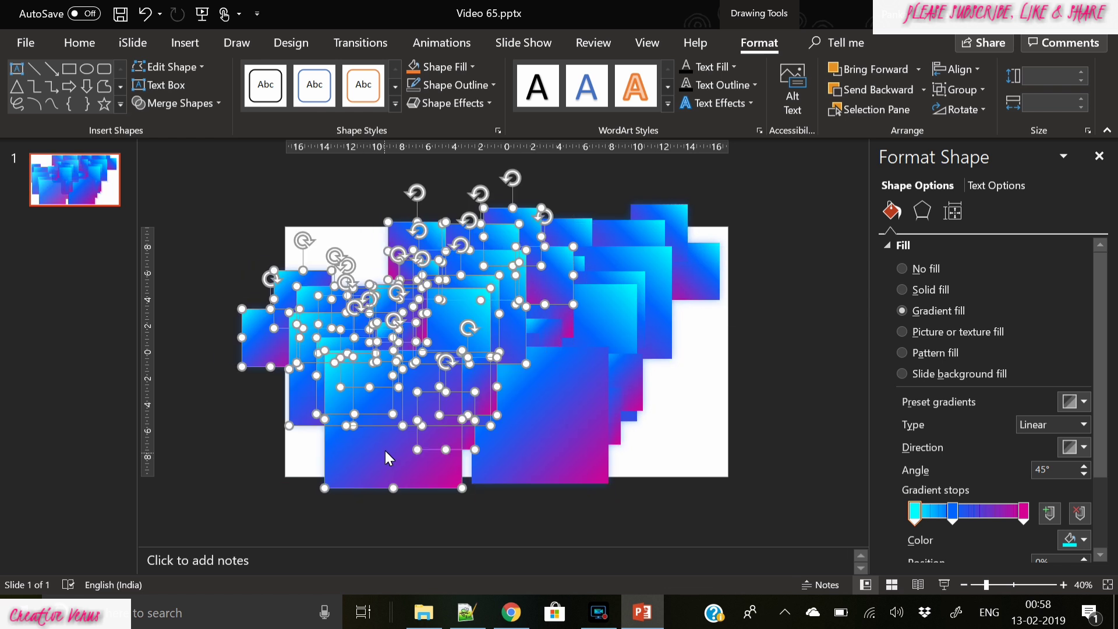
{"action": "key", "text": "ctrl+g"}
{"action": "left_click", "coordinate": [960, 110]}
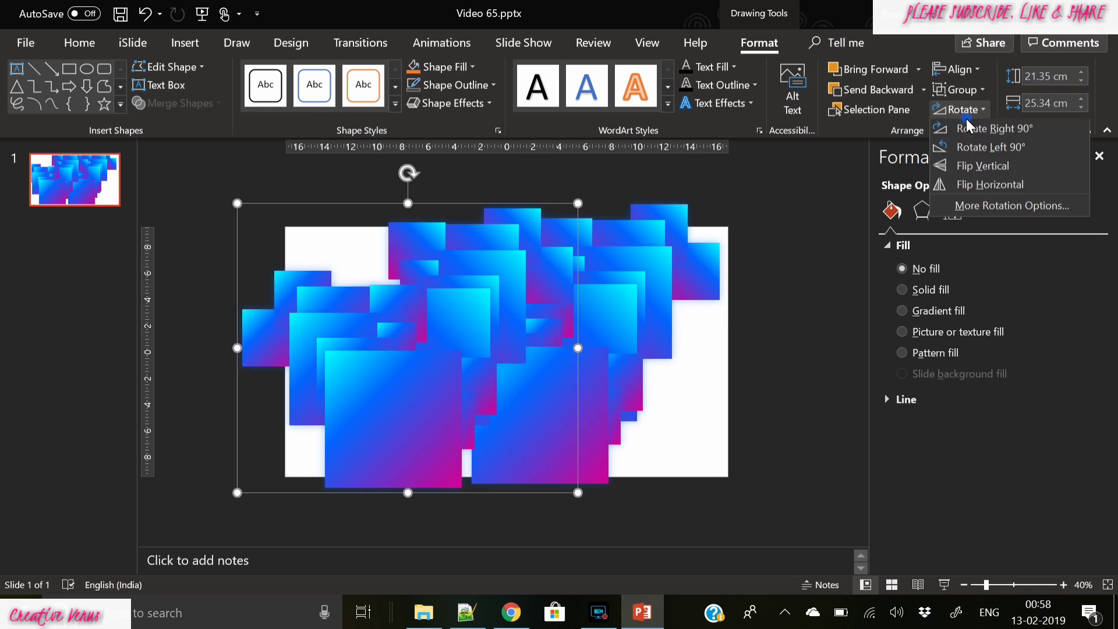
{"action": "left_click", "coordinate": [988, 168]}
Send the flipped group to the back, ungroup it, then group every square with Ctrl+G.
{"action": "right_click", "coordinate": [426, 297]}
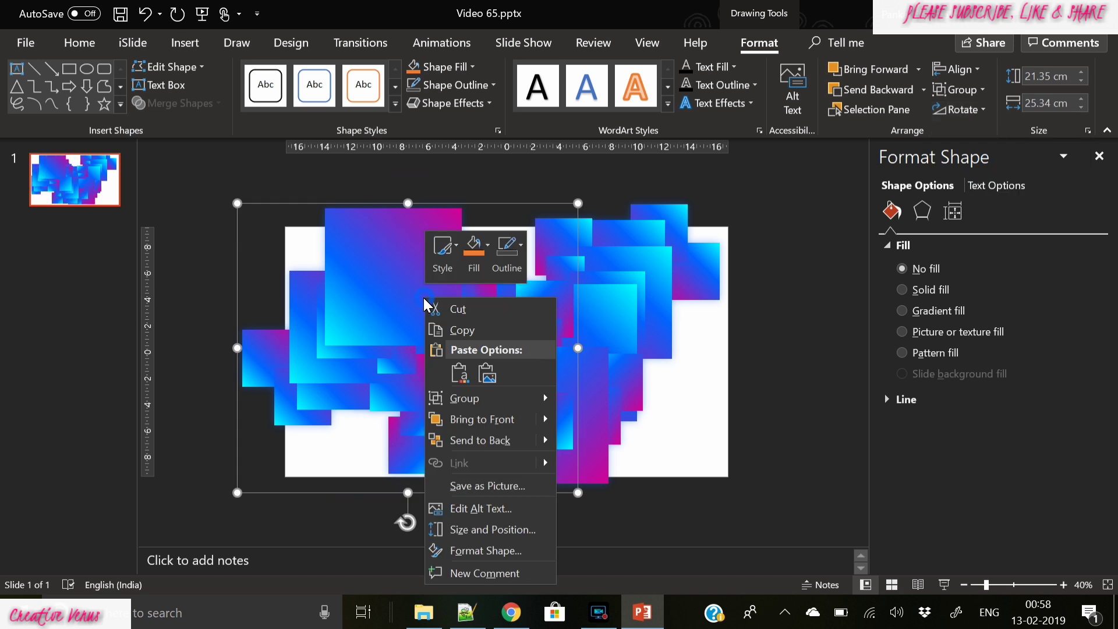
{"action": "left_click", "coordinate": [462, 443]}
{"action": "right_click", "coordinate": [385, 265]}
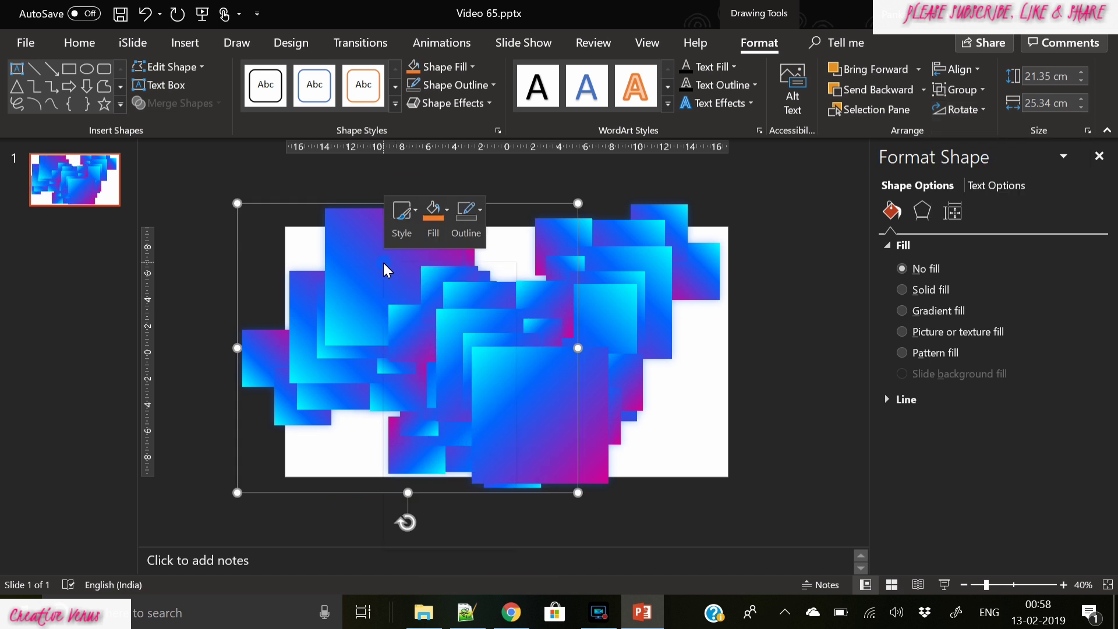
{"action": "mouse_move", "coordinate": [477, 367]}
{"action": "left_click", "coordinate": [551, 408]}
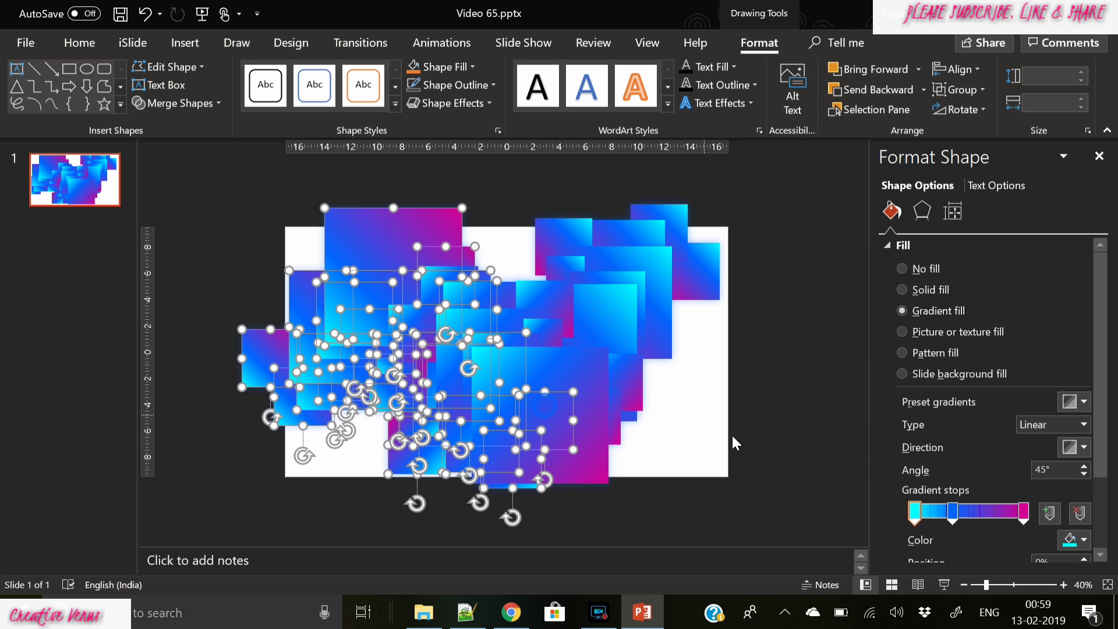
{"action": "left_click", "coordinate": [728, 452]}
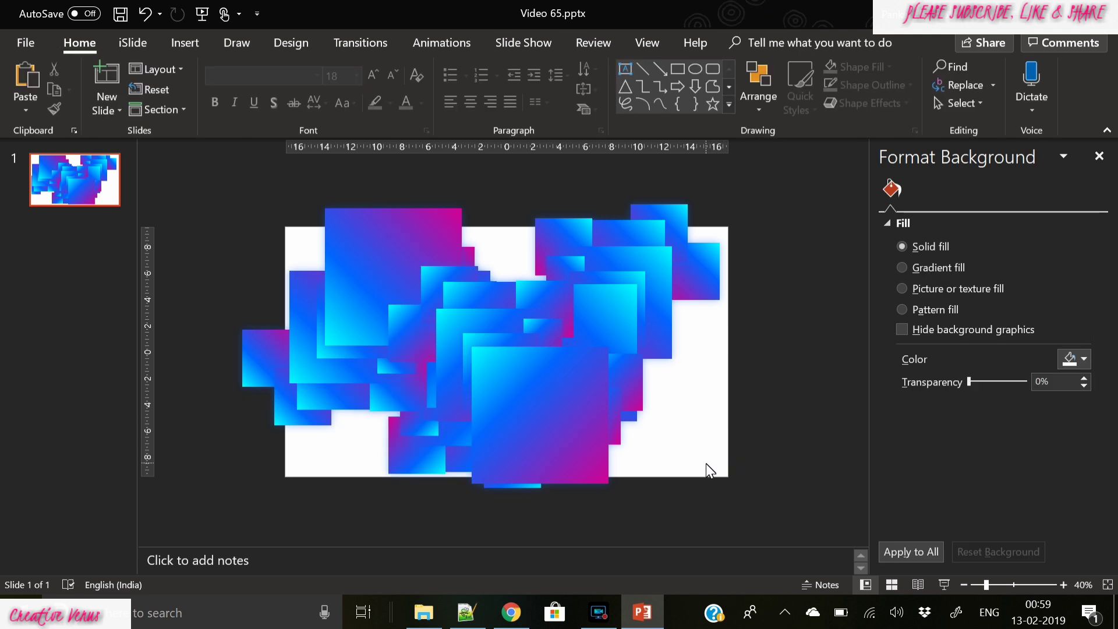
{"action": "key", "text": "ctrl+a"}
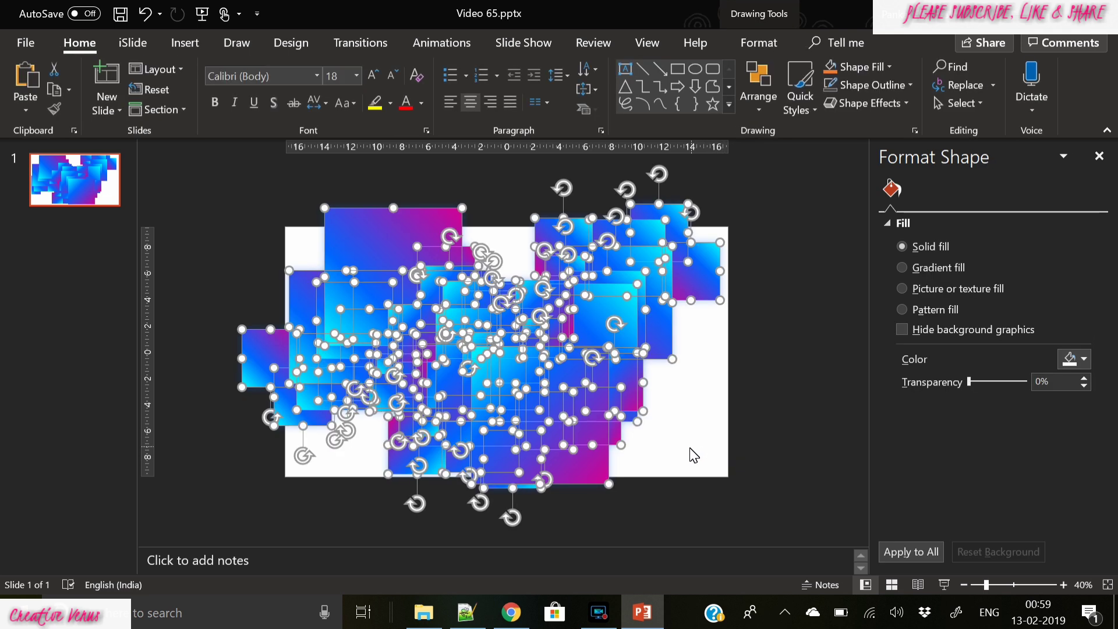
{"action": "key", "text": "ctrl+g"}
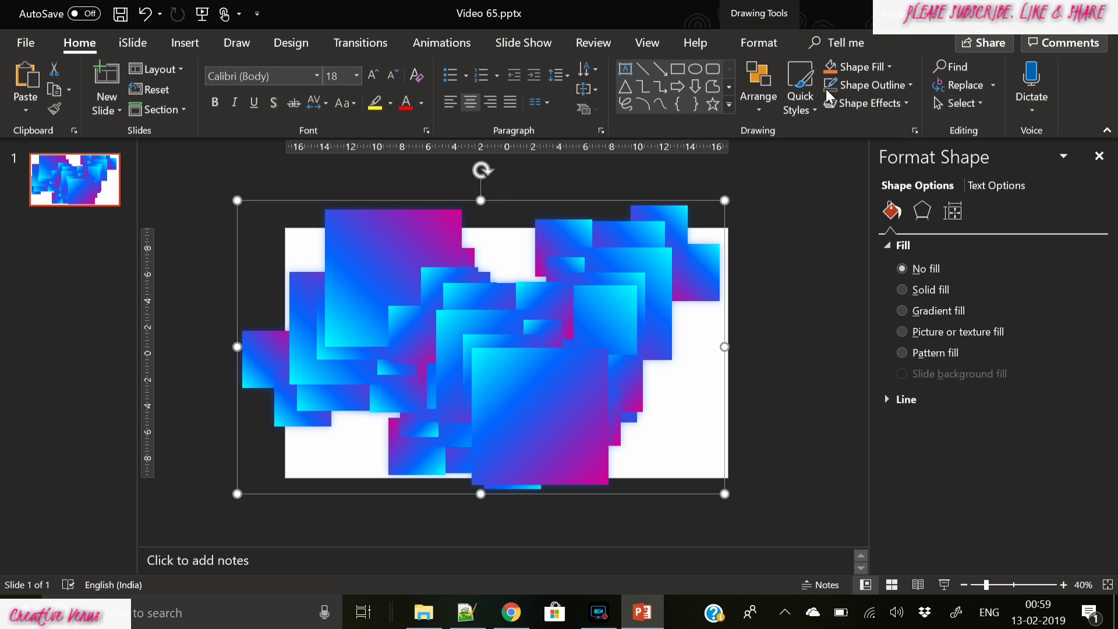
Rotate the square group to 45° and move it left and down.
{"action": "left_click", "coordinate": [758, 43]}
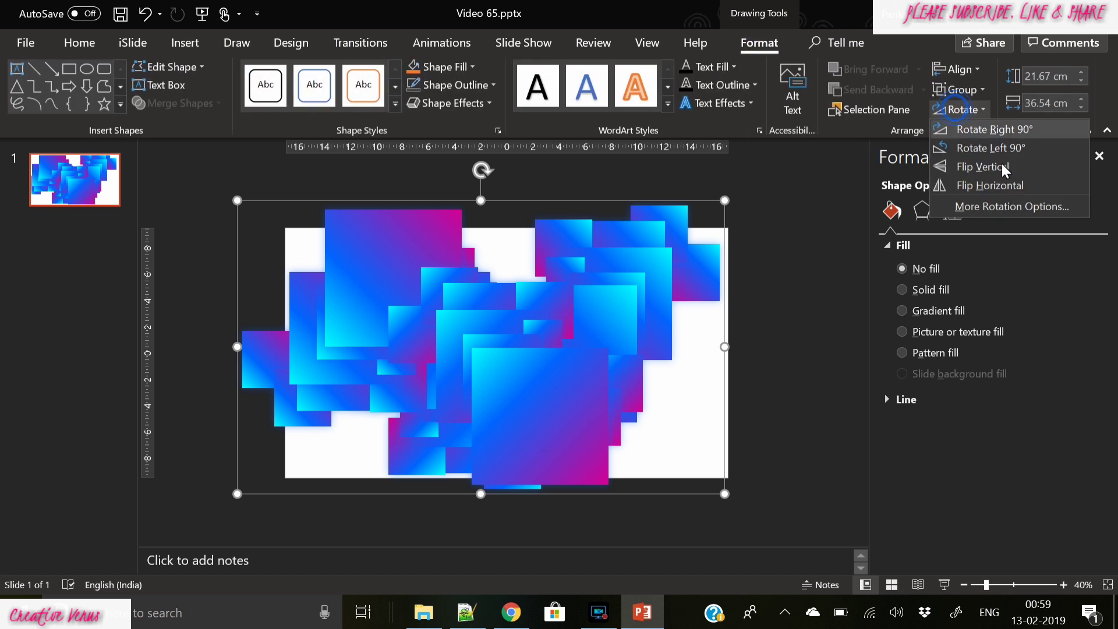
{"action": "left_click", "coordinate": [1009, 204]}
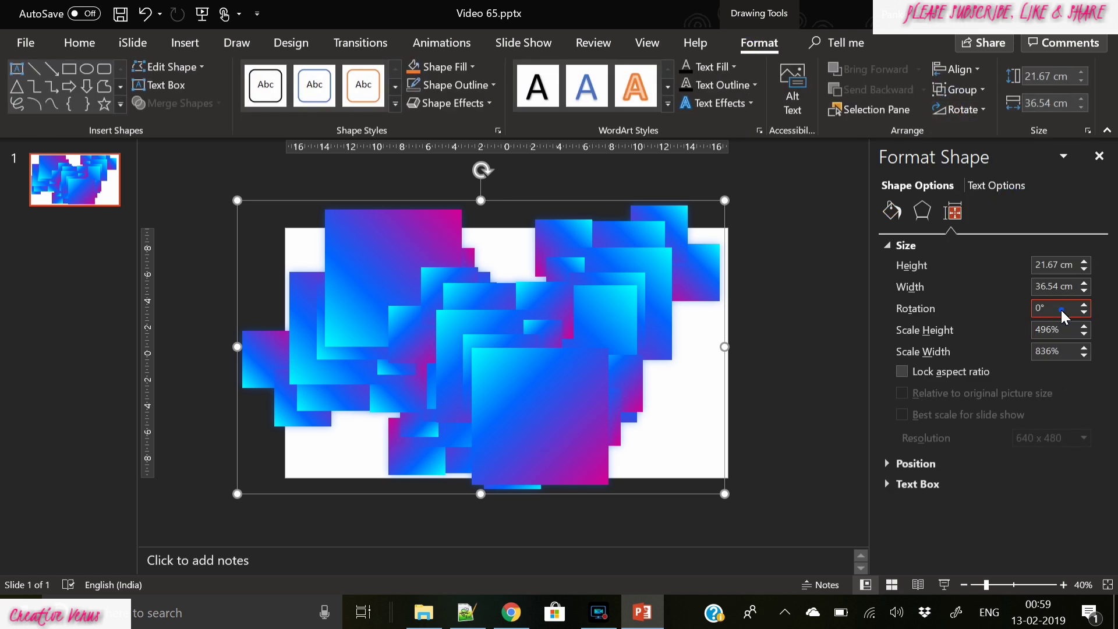
{"action": "type", "text": "45"}
{"action": "key", "text": "Return"}
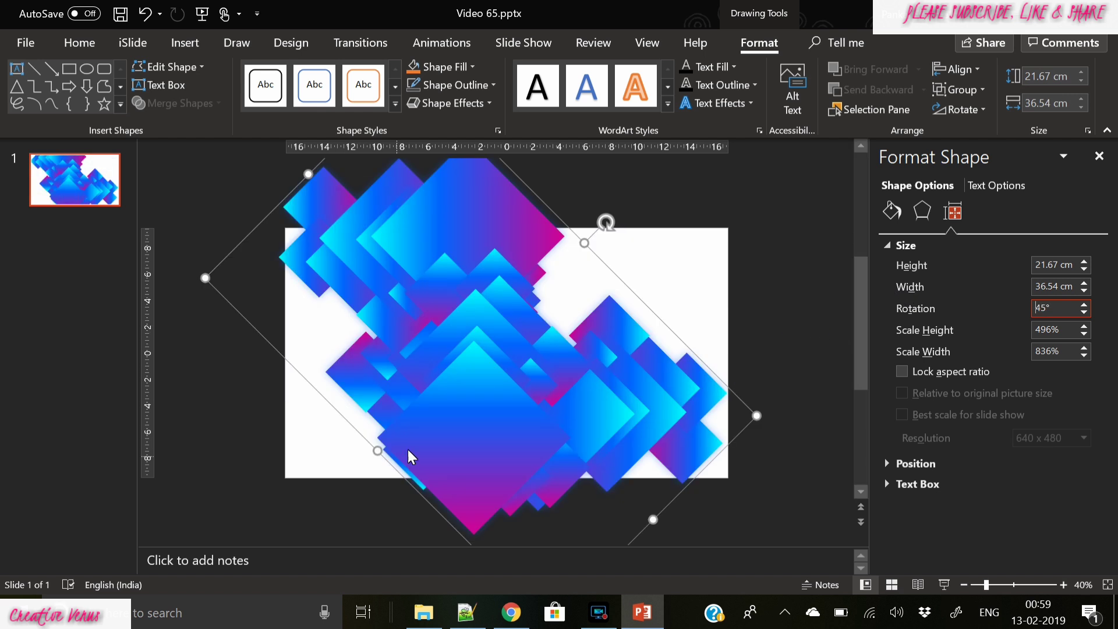
{"action": "left_click_drag", "start_coordinate": [410, 458], "coordinate": [374, 463]}
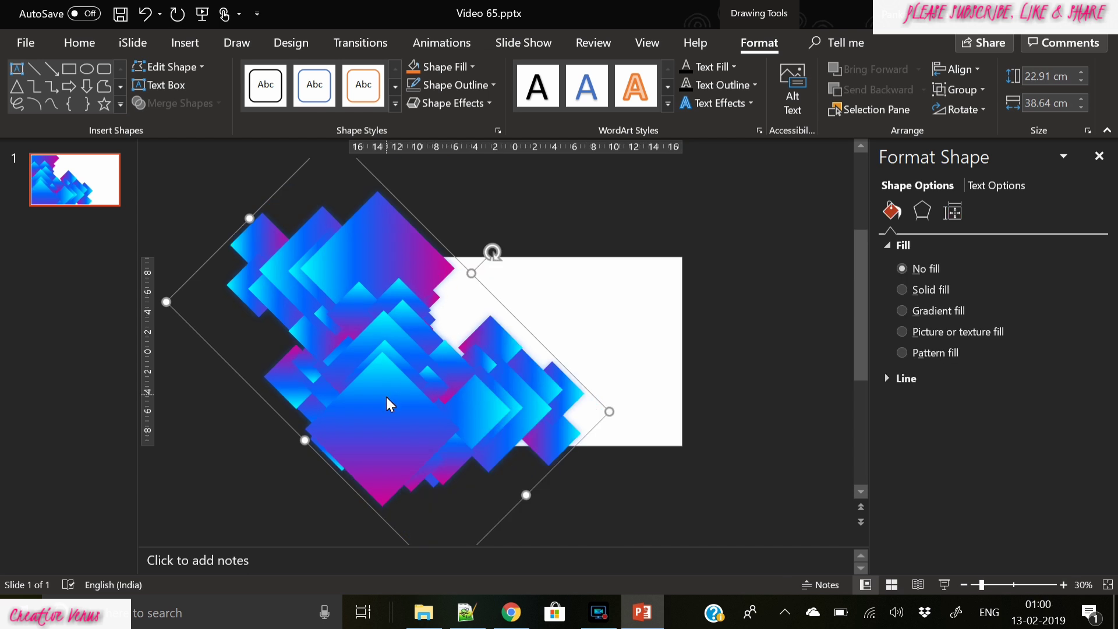
Enlarge the copied diamond picture to 31.31 × 52.8 cm and move it toward the lower right.
{"action": "left_click_drag", "start_coordinate": [387, 399], "coordinate": [557, 383]}
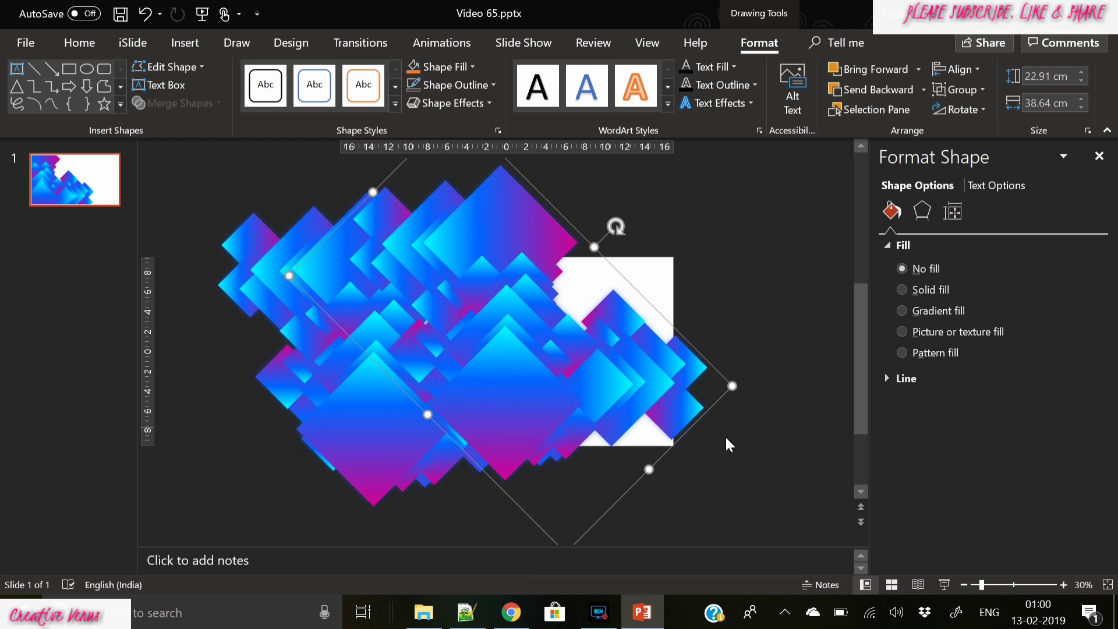
{"action": "left_click_drag", "start_coordinate": [733, 385], "coordinate": [810, 407]}
{"action": "left_click_drag", "start_coordinate": [545, 410], "coordinate": [628, 436]}
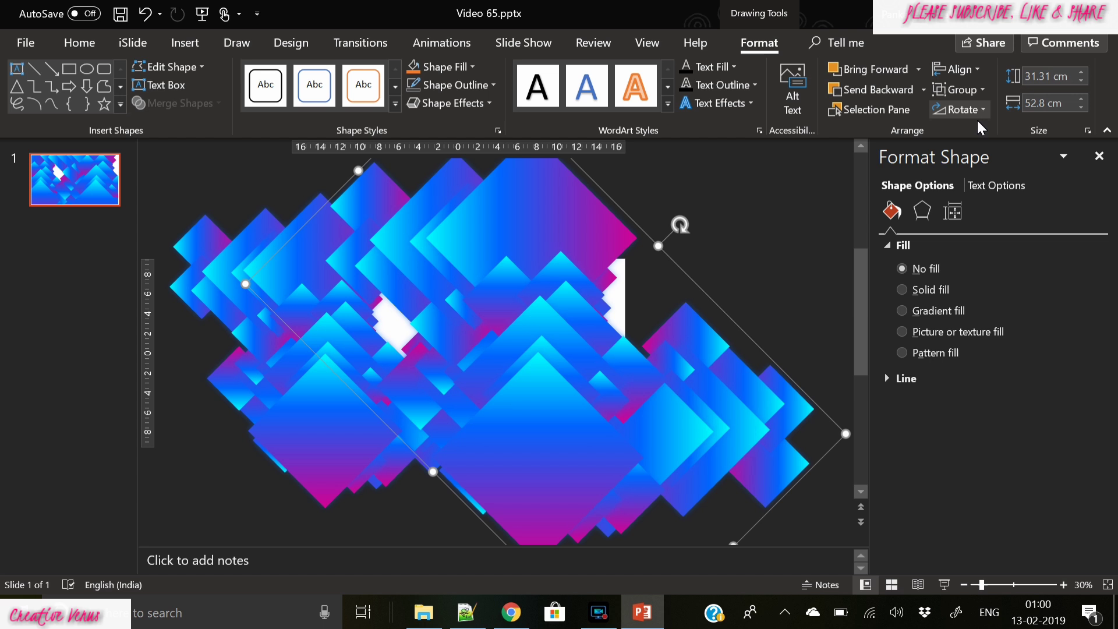
Set the picture's rotation to -45° and position it over the slide's right half.
{"action": "left_click", "coordinate": [973, 110]}
{"action": "left_click", "coordinate": [990, 207]}
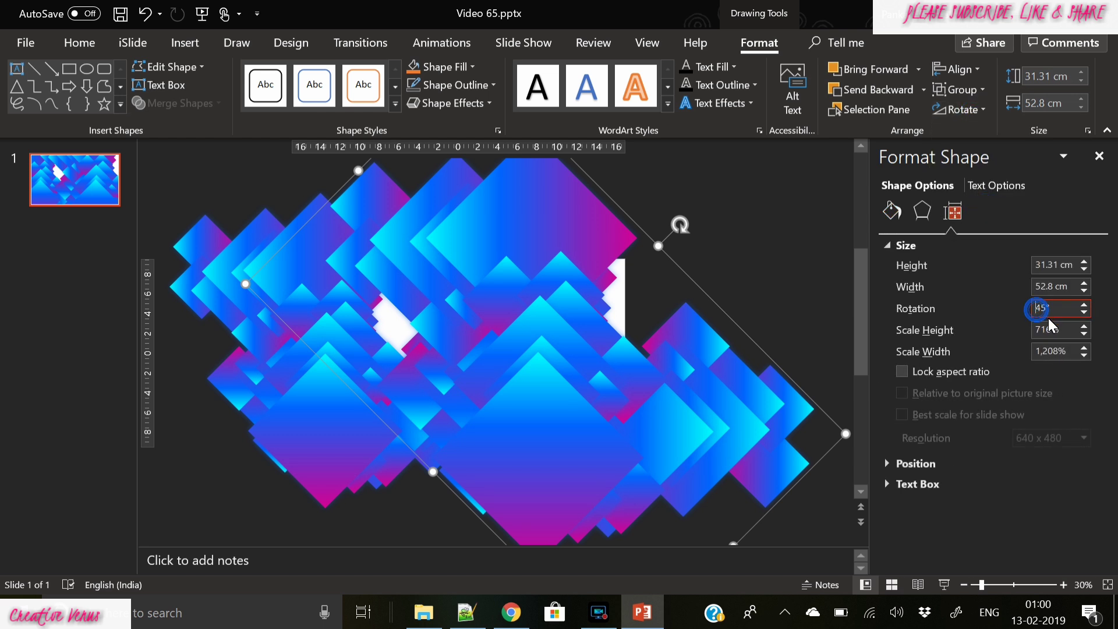
{"action": "type", "text": "-"}
{"action": "key", "text": "Return"}
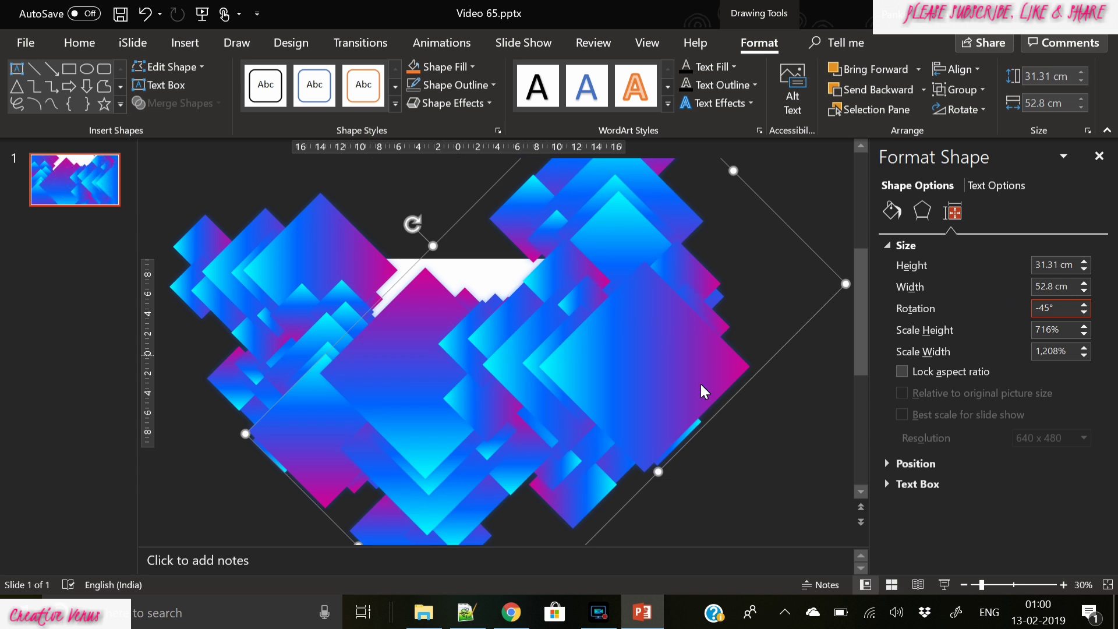
{"action": "left_click_drag", "start_coordinate": [699, 387], "coordinate": [615, 338]}
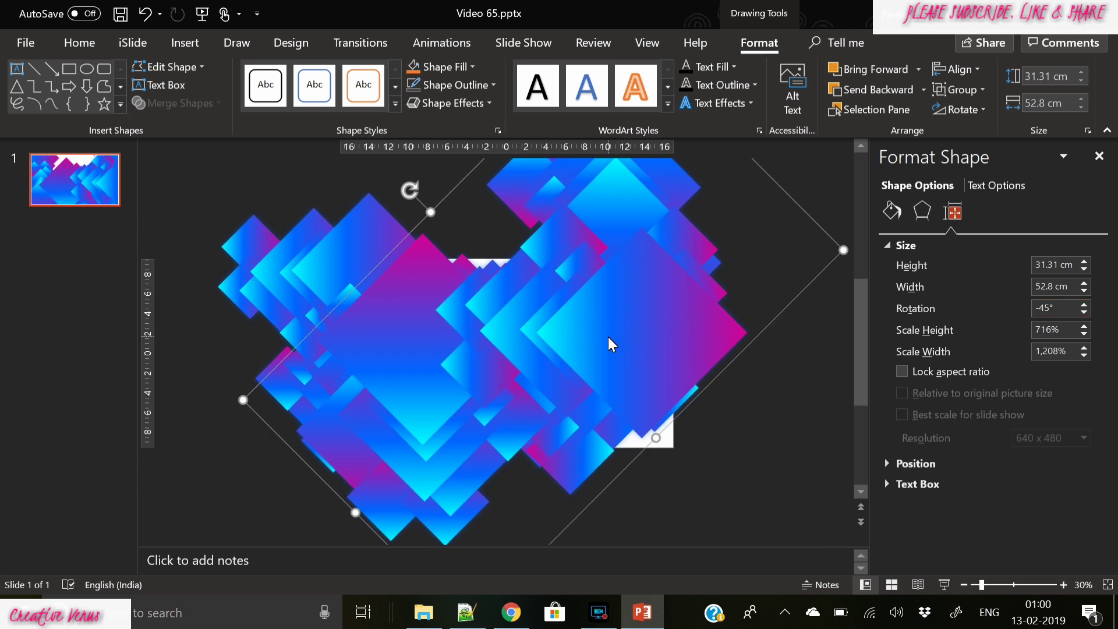
Send the diamond picture to the back and nudge it into place.
{"action": "right_click", "coordinate": [611, 342]}
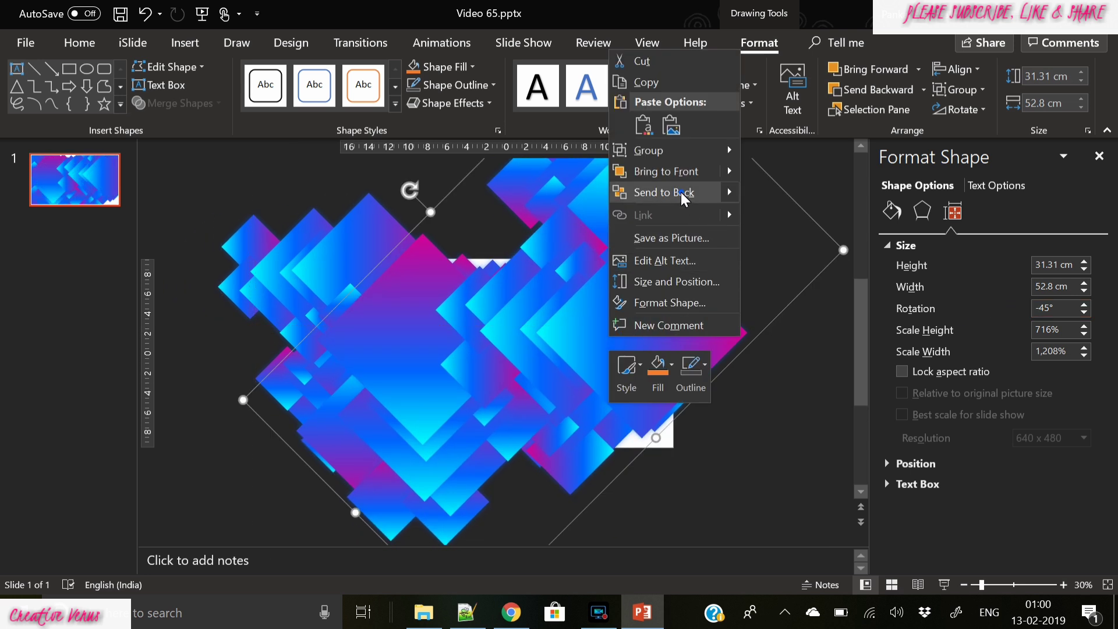
{"action": "left_click", "coordinate": [664, 192]}
{"action": "left_click_drag", "start_coordinate": [638, 318], "coordinate": [641, 332]}
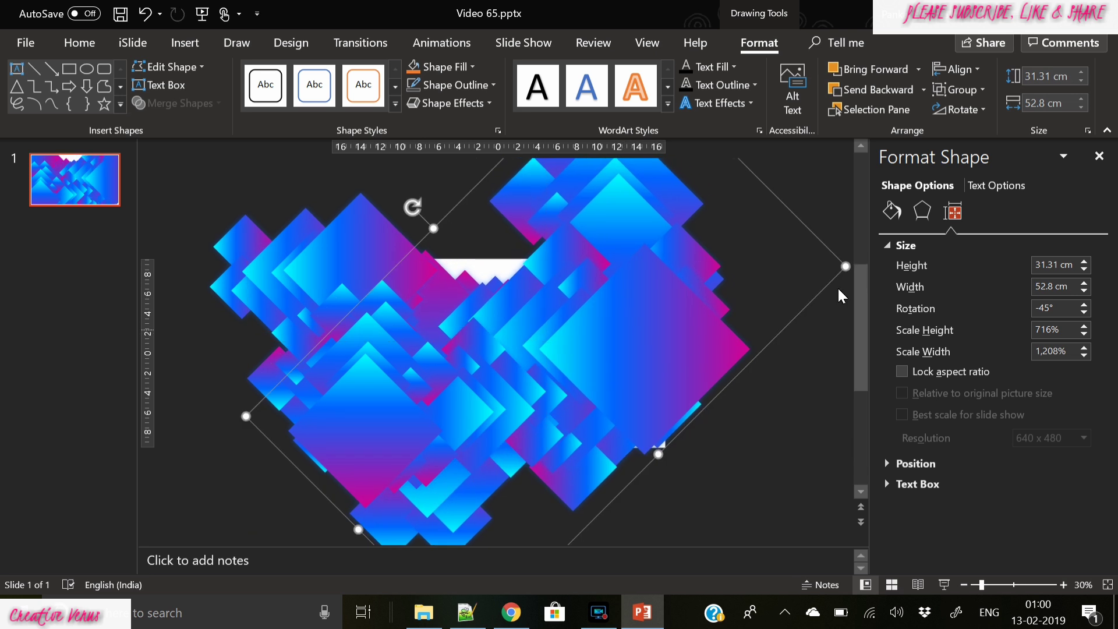
Give the diamonds a solid white fill and remove their shadow.
{"action": "left_click", "coordinate": [889, 209]}
{"action": "left_click", "coordinate": [930, 291]}
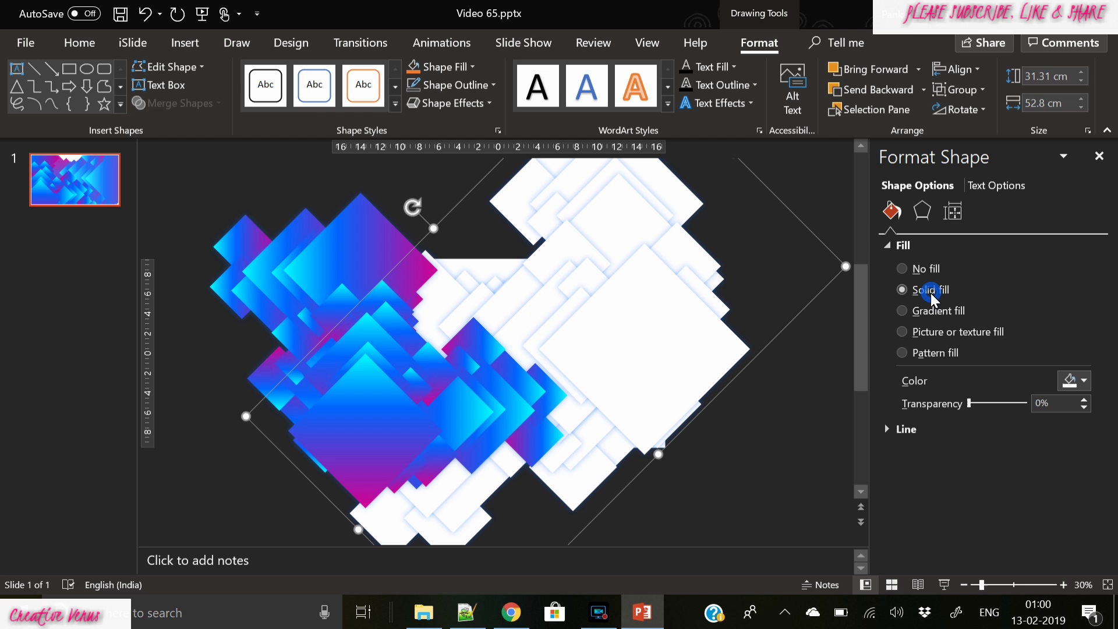
{"action": "left_click_drag", "start_coordinate": [968, 403], "coordinate": [848, 393]}
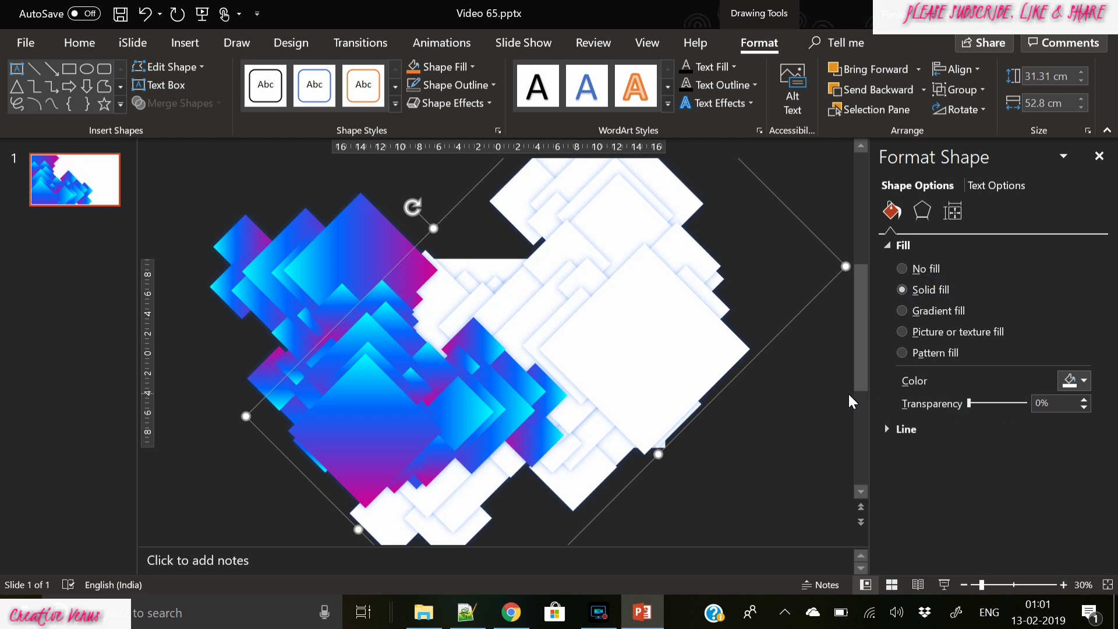
{"action": "key", "text": "ctrl+z"}
{"action": "key", "text": "ctrl+z"}
{"action": "key", "text": "ctrl+z"}
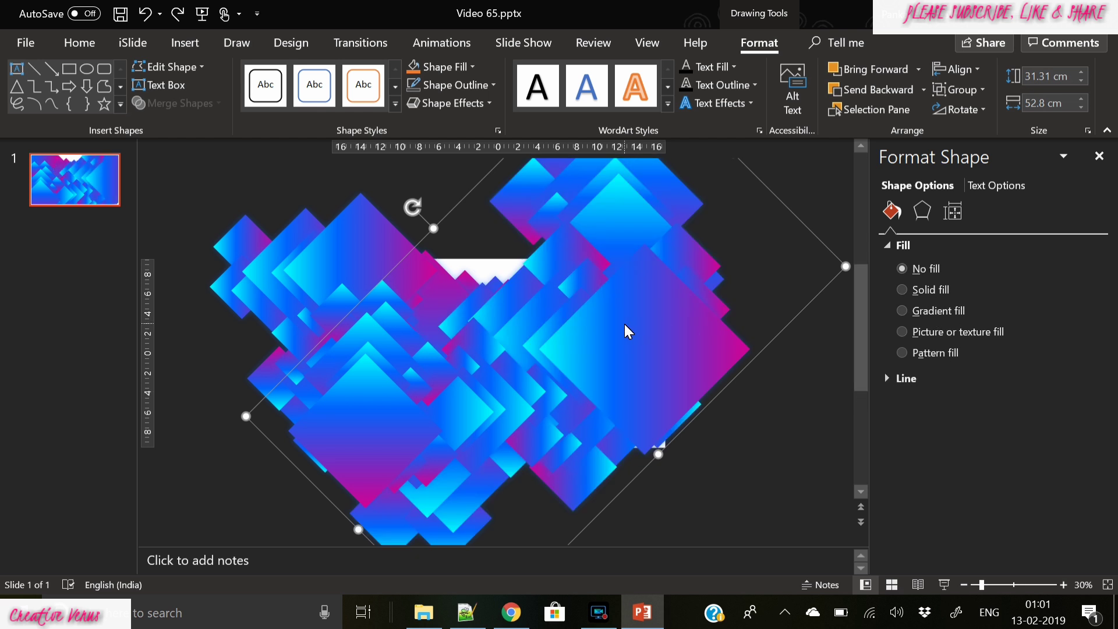
{"action": "left_click", "coordinate": [925, 291]}
{"action": "left_click", "coordinate": [922, 211]}
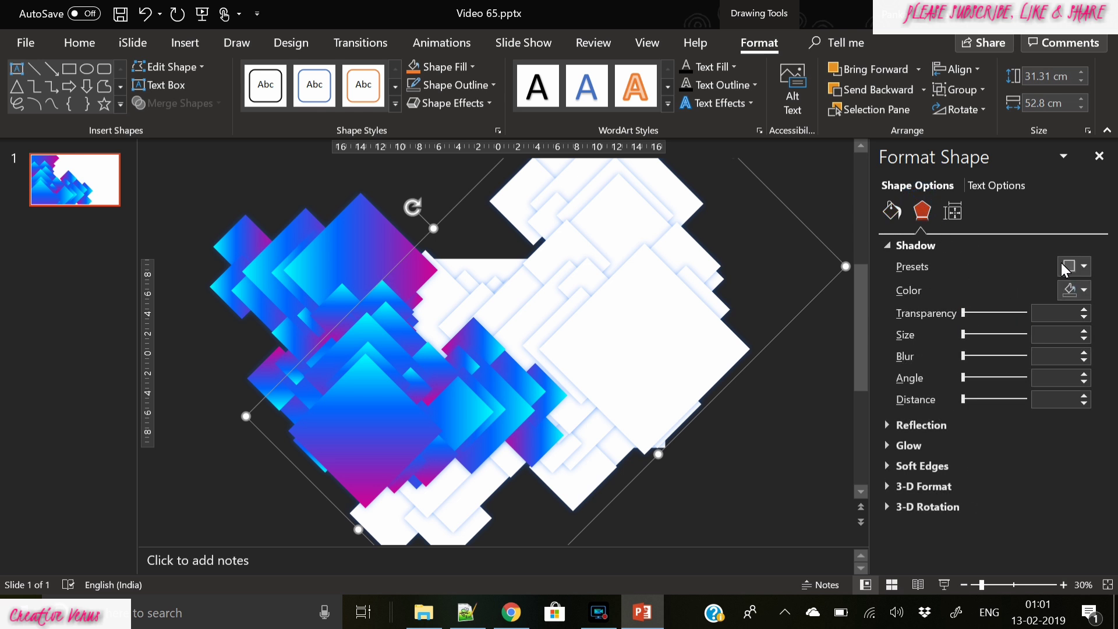
{"action": "left_click", "coordinate": [1083, 266]}
{"action": "left_click", "coordinate": [978, 322]}
Reapply the solid white fill and set its transparency to 46%.
{"action": "left_click", "coordinate": [891, 209]}
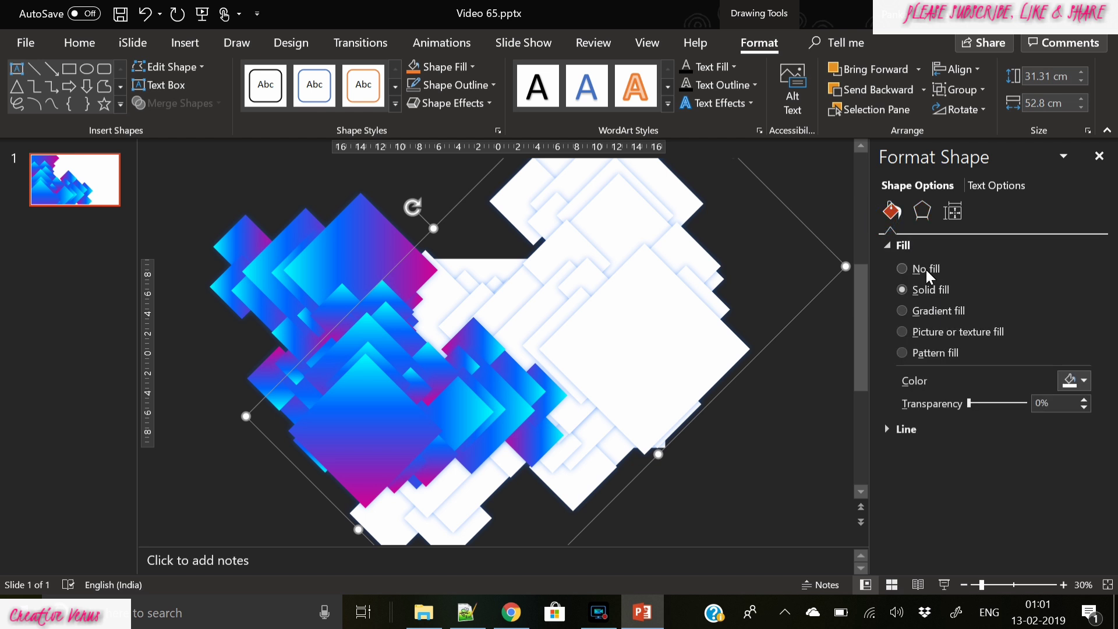
{"action": "left_click", "coordinate": [926, 269]}
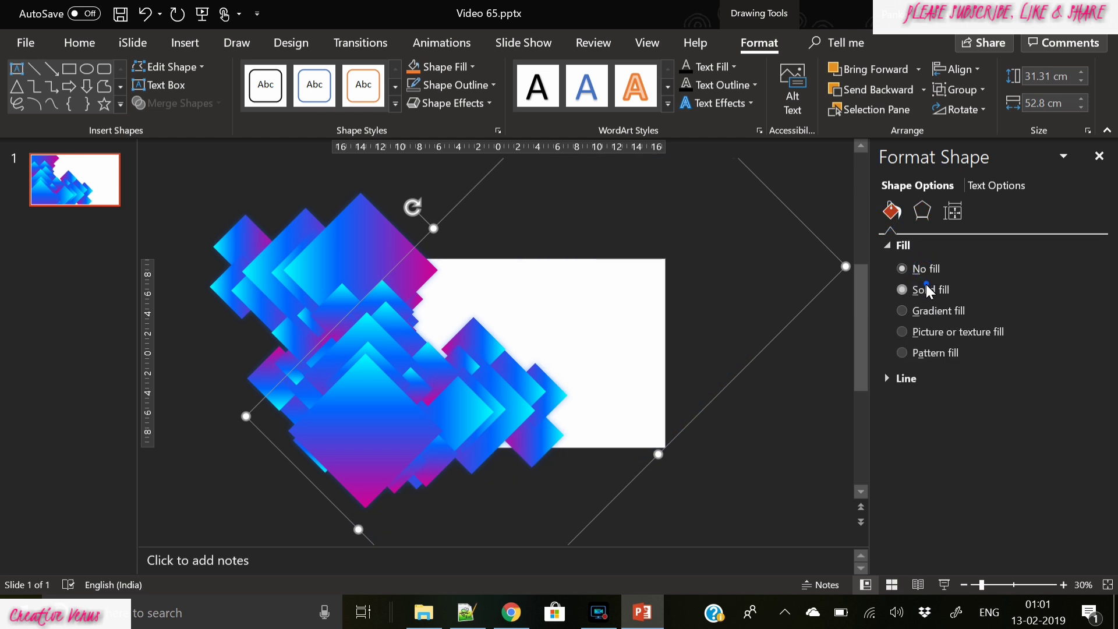
{"action": "left_click", "coordinate": [930, 290]}
{"action": "left_click_drag", "start_coordinate": [969, 402], "coordinate": [996, 404]}
Send the pale diamonds to the back and ungroup them.
{"action": "right_click", "coordinate": [599, 317]}
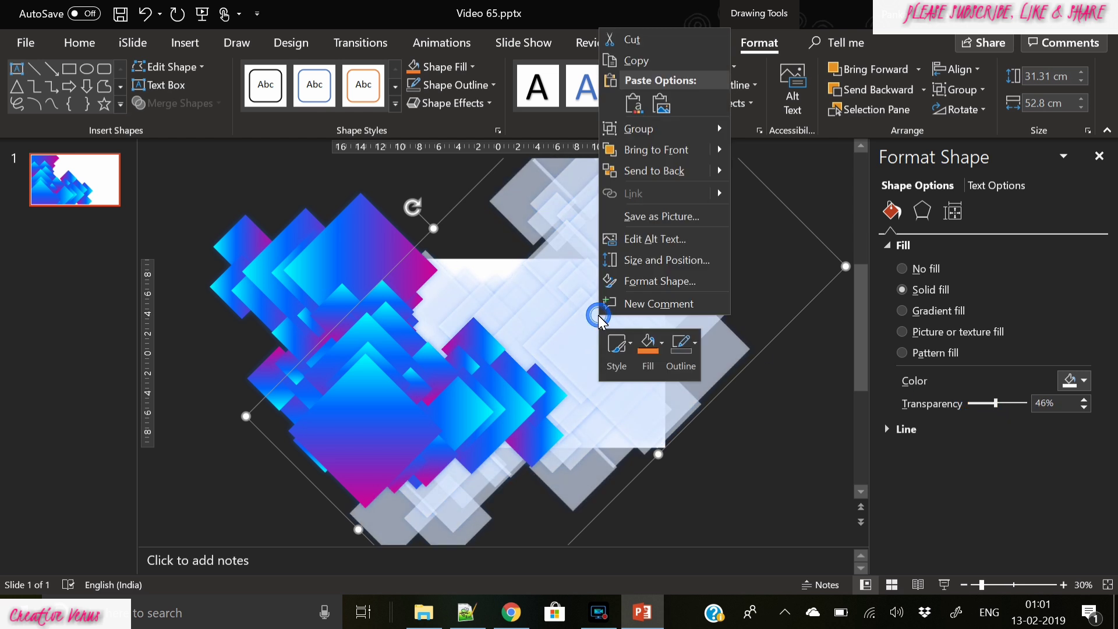
{"action": "left_click", "coordinate": [649, 172]}
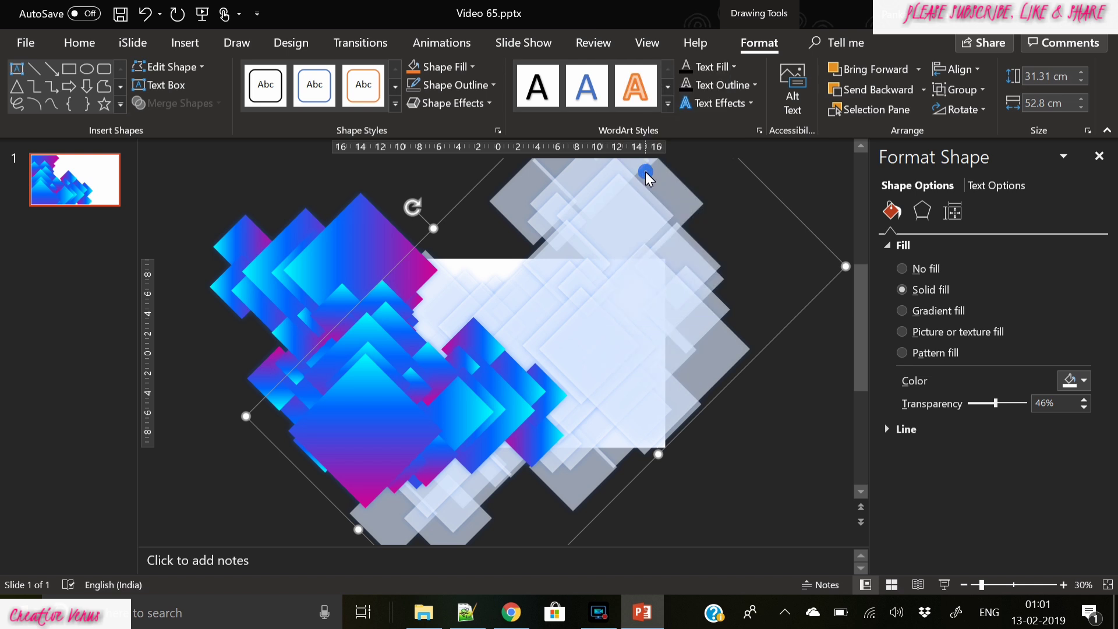
{"action": "right_click", "coordinate": [618, 290]}
{"action": "mouse_move", "coordinate": [687, 387]}
{"action": "left_click", "coordinate": [791, 433]}
{"action": "left_click", "coordinate": [784, 480]}
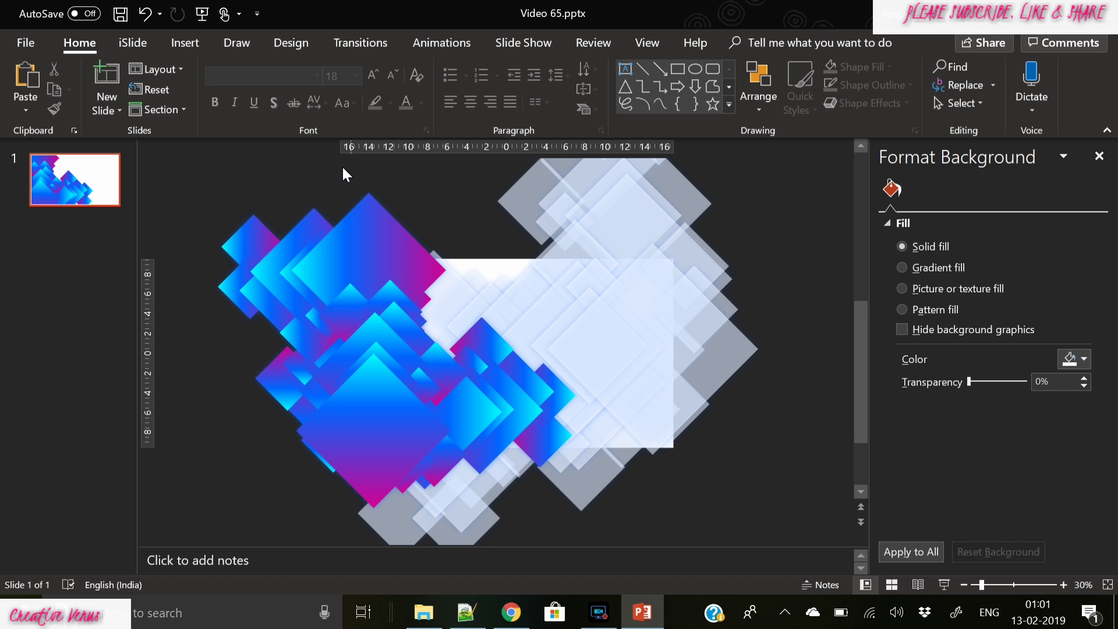
Draw a text box over the pale diamonds and type 'Business Goals of 2019'.
{"action": "left_click", "coordinate": [195, 44]}
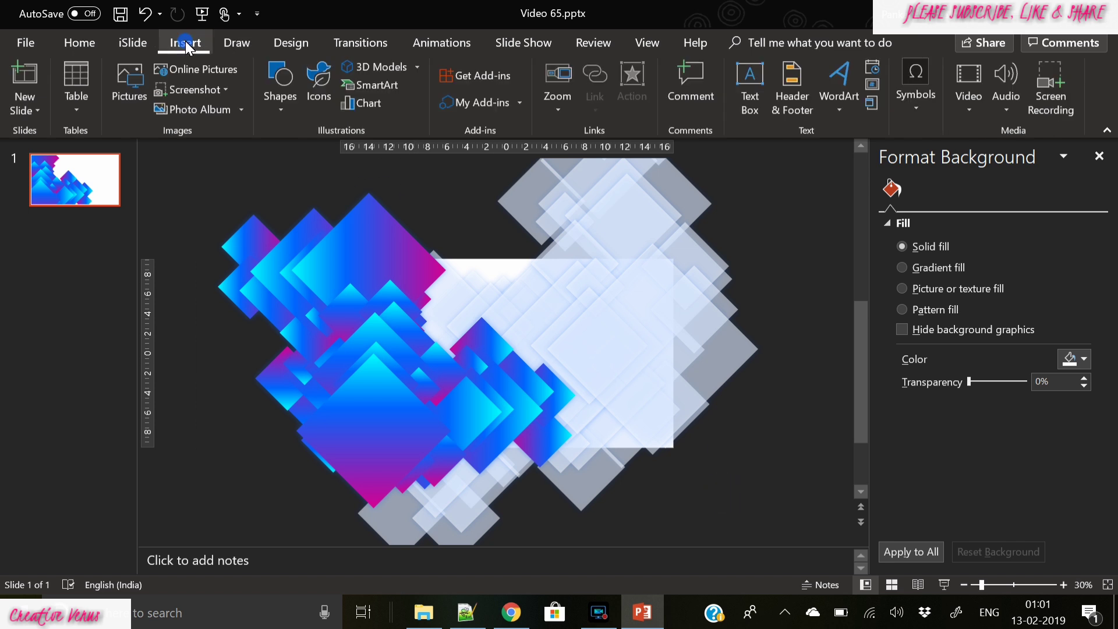
{"action": "left_click", "coordinate": [750, 95]}
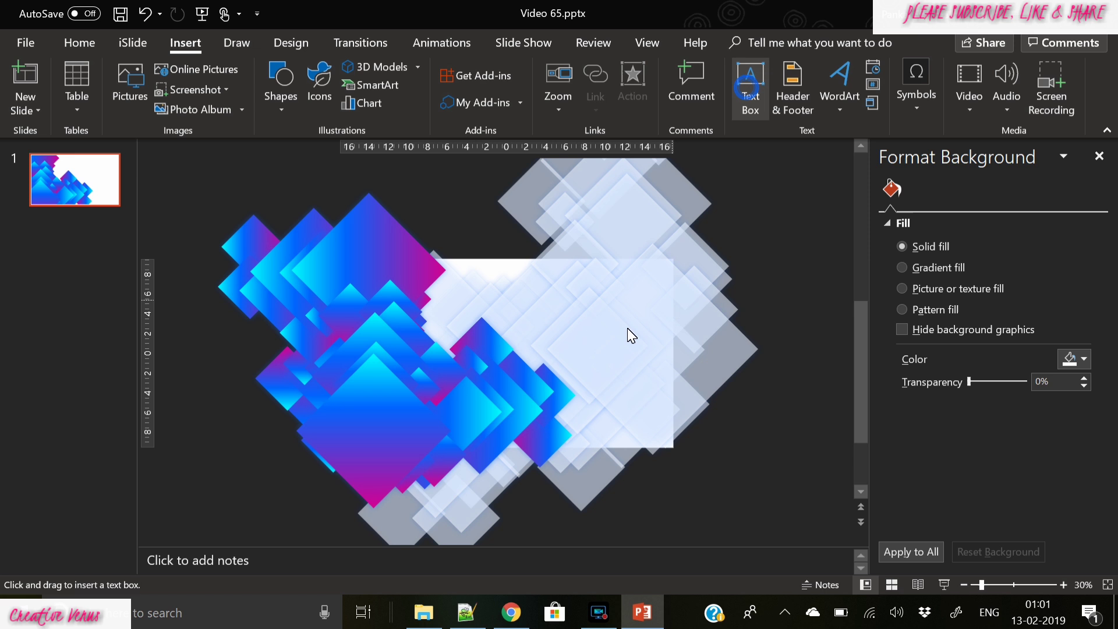
{"action": "left_click_drag", "start_coordinate": [536, 294], "coordinate": [662, 324]}
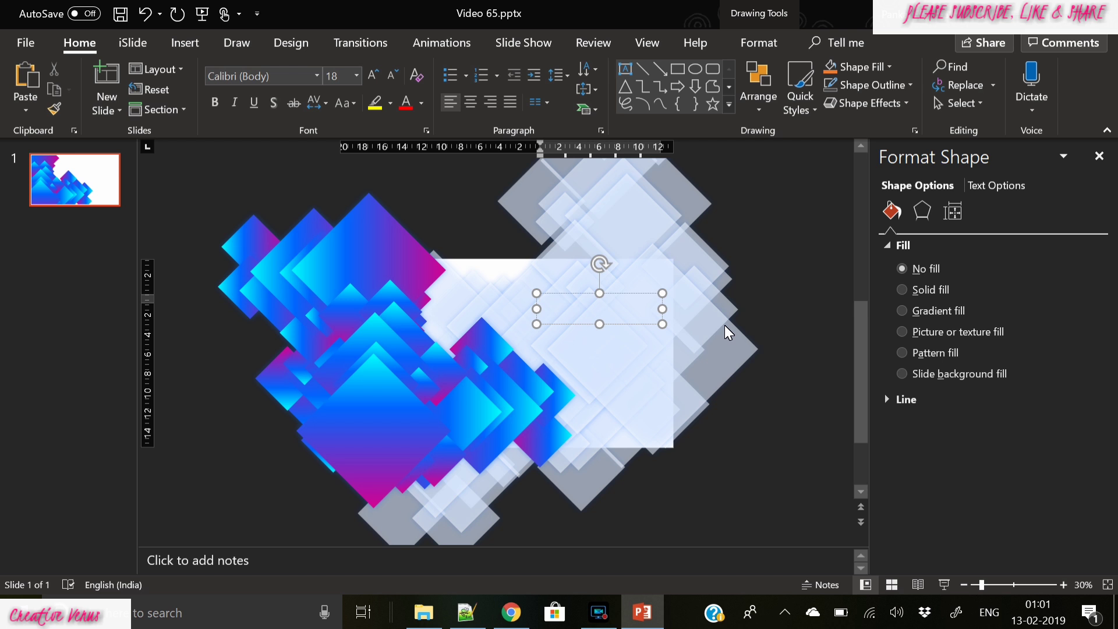
{"action": "type", "text": "Business"}
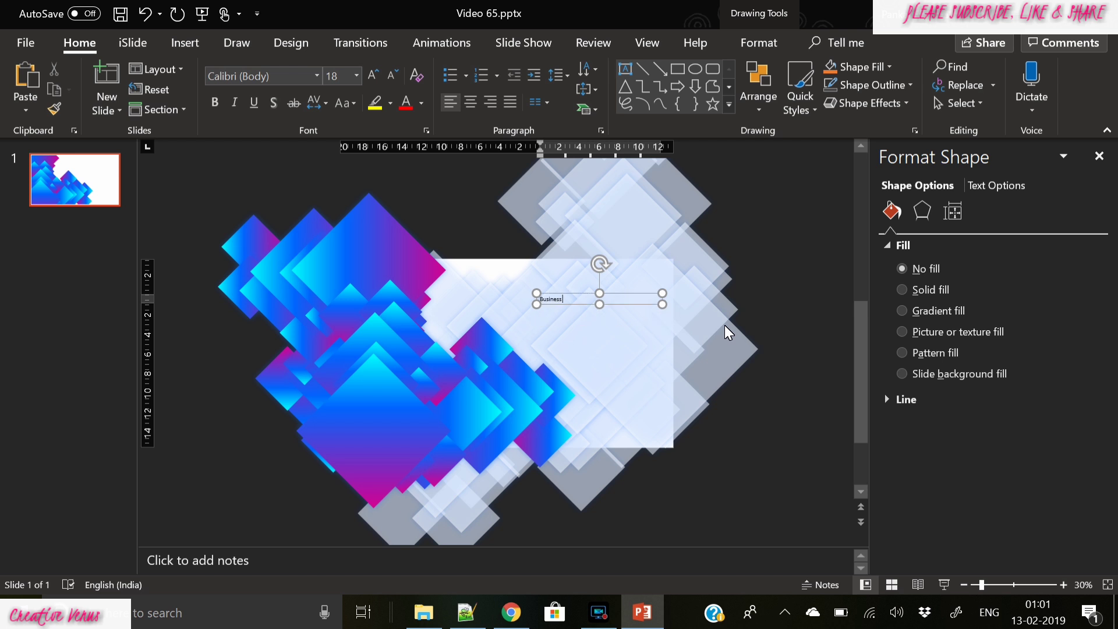
{"action": "type", "text": " Goals of 2019"}
Set the title in Oswald, uppercase, with loose character spacing.
{"action": "key", "text": "ctrl+a"}
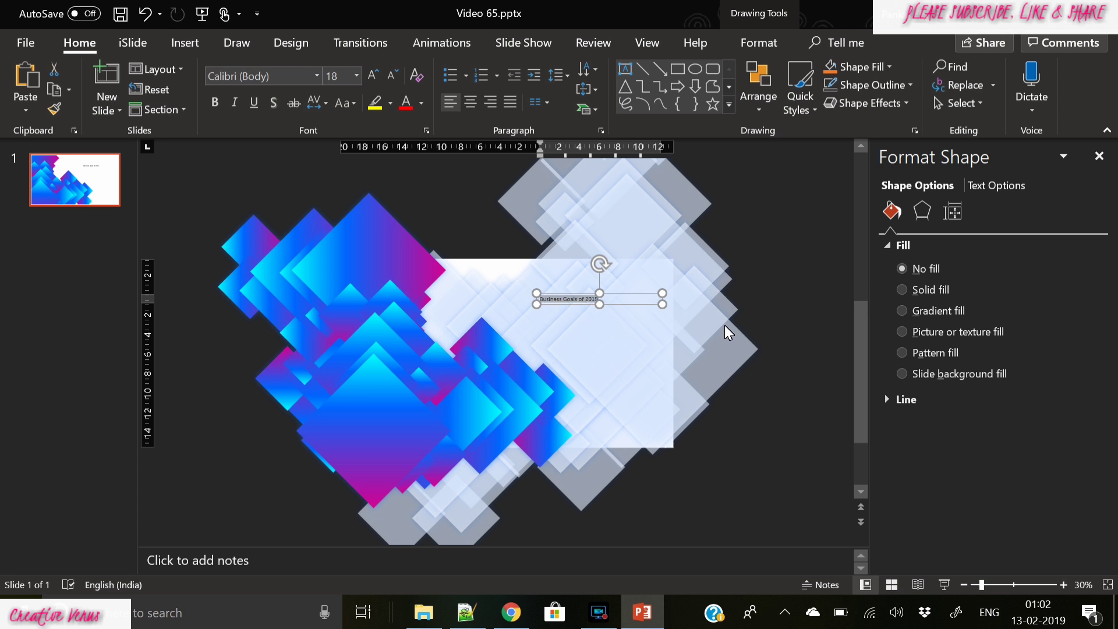
{"action": "left_click", "coordinate": [285, 76]}
{"action": "type", "text": "Oswald"}
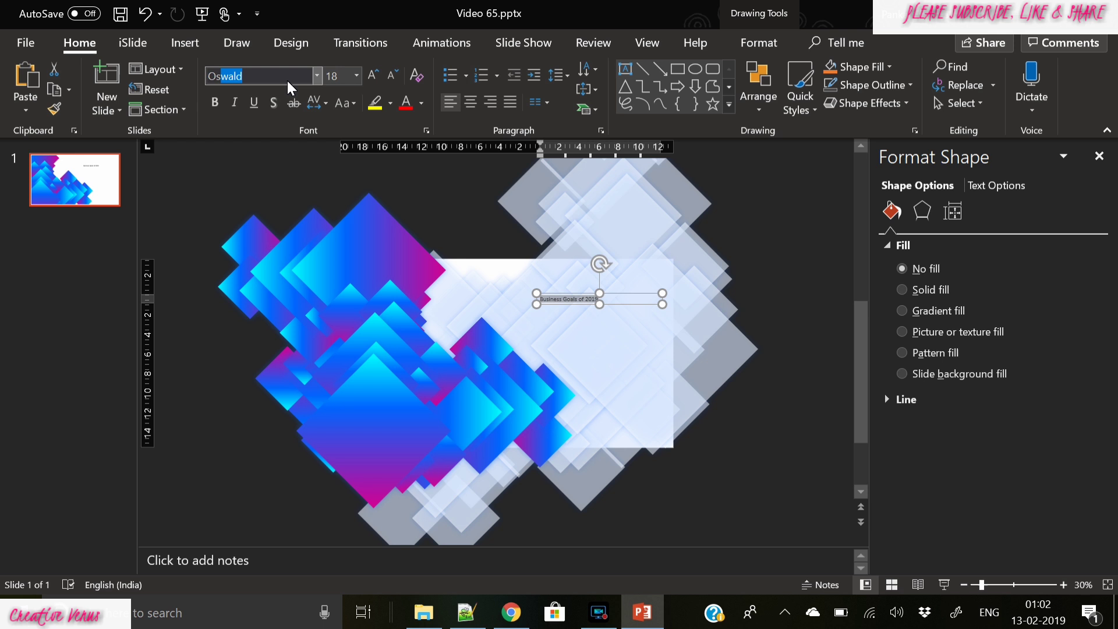
{"action": "key", "text": "Return"}
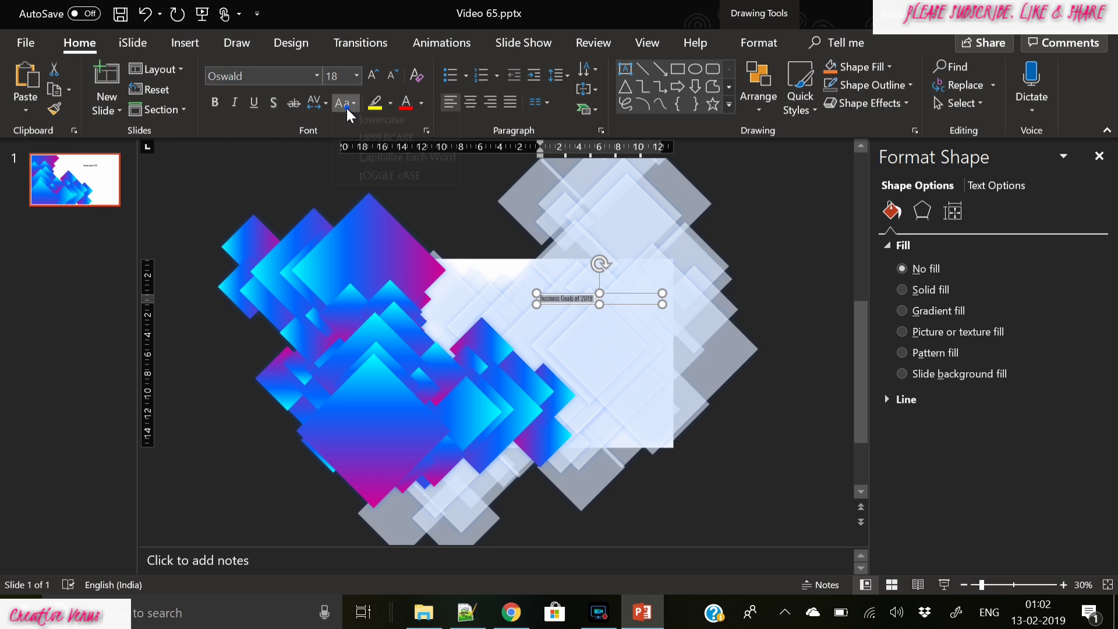
{"action": "left_click", "coordinate": [344, 104]}
{"action": "left_click", "coordinate": [356, 159]}
{"action": "left_click", "coordinate": [318, 103]}
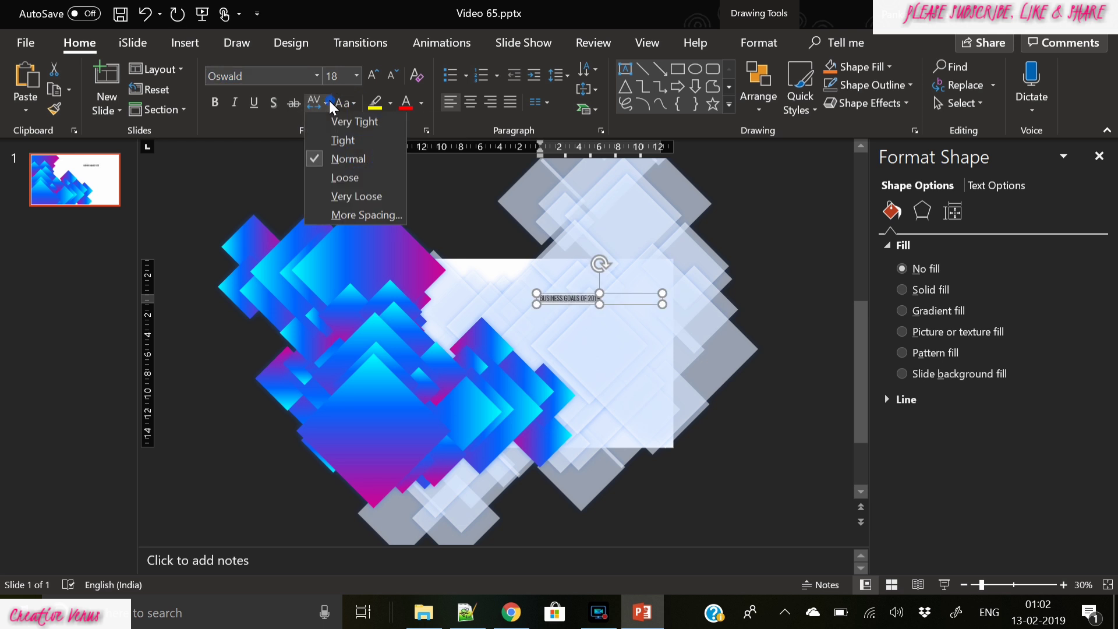
{"action": "left_click", "coordinate": [340, 183]}
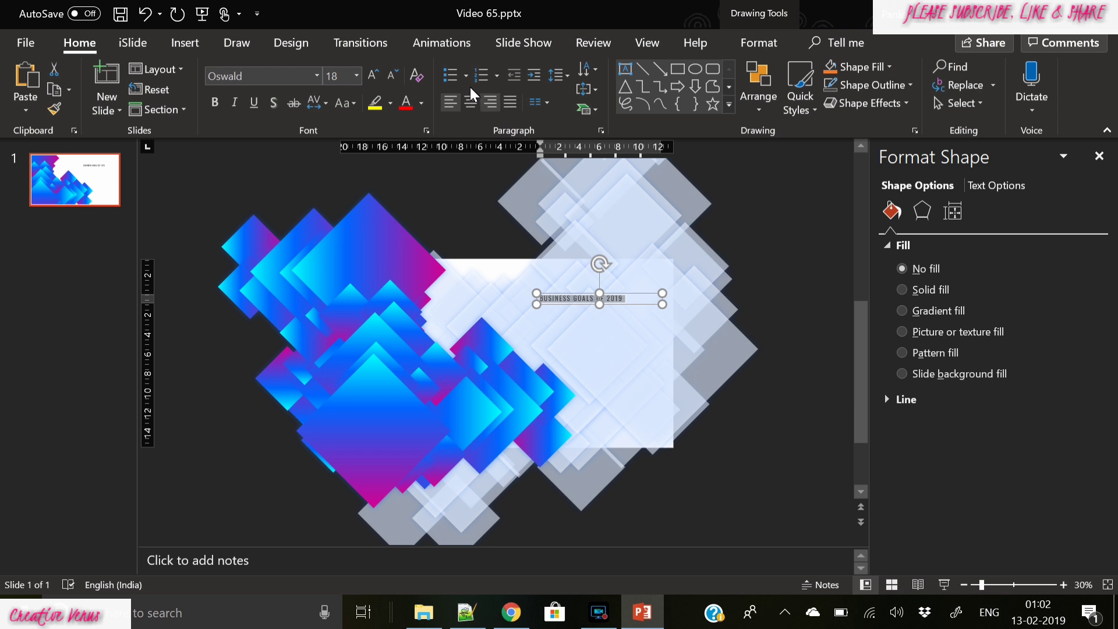
Increase the title font size to 44 pt.
{"action": "left_click", "coordinate": [376, 77]}
{"action": "left_click", "coordinate": [375, 76]}
{"action": "left_click", "coordinate": [375, 76]}
{"action": "left_click", "coordinate": [375, 77]}
{"action": "left_click", "coordinate": [375, 77]}
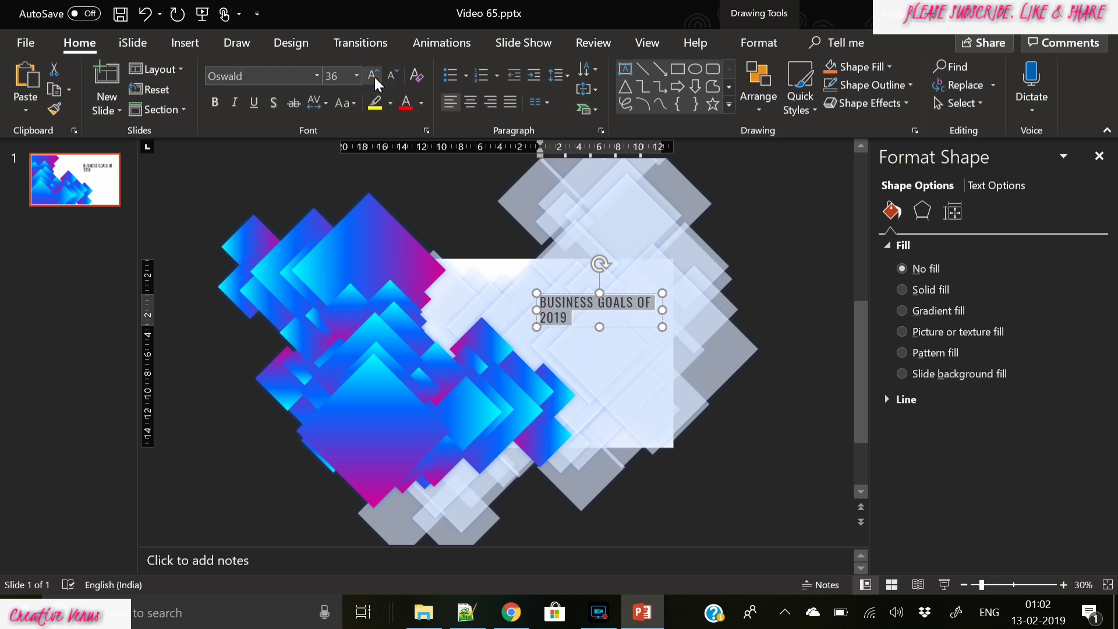
{"action": "left_click", "coordinate": [374, 77]}
{"action": "left_click", "coordinate": [372, 78]}
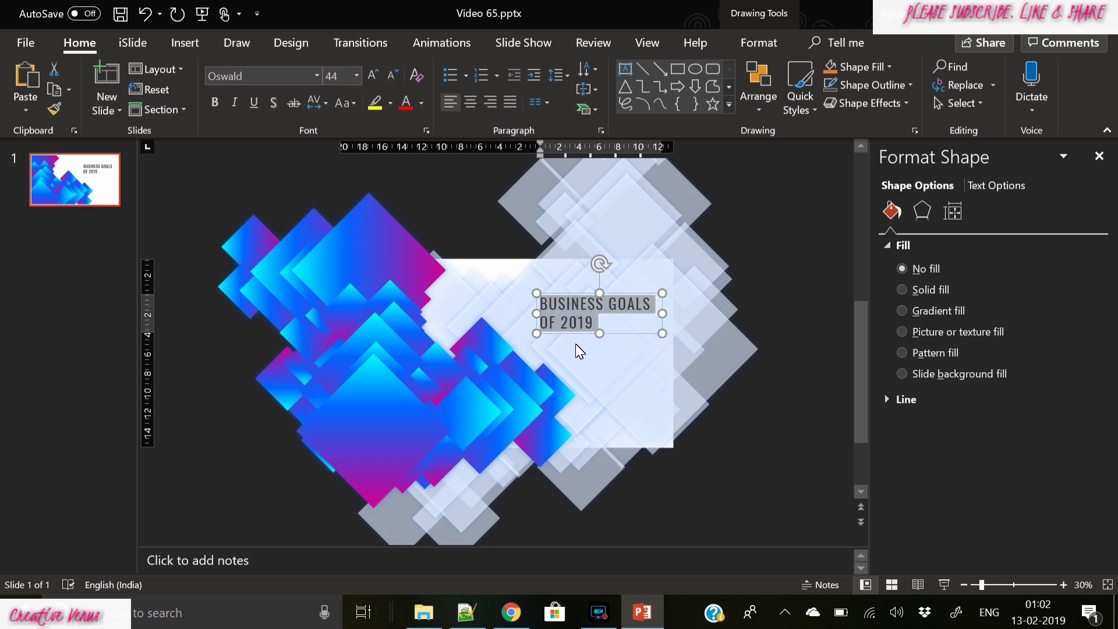
Delete 'OF' and '2019' so the title reads BUSINESS GOALS.
{"action": "left_click", "coordinate": [562, 320]}
{"action": "left_click_drag", "start_coordinate": [550, 319], "coordinate": [545, 320]}
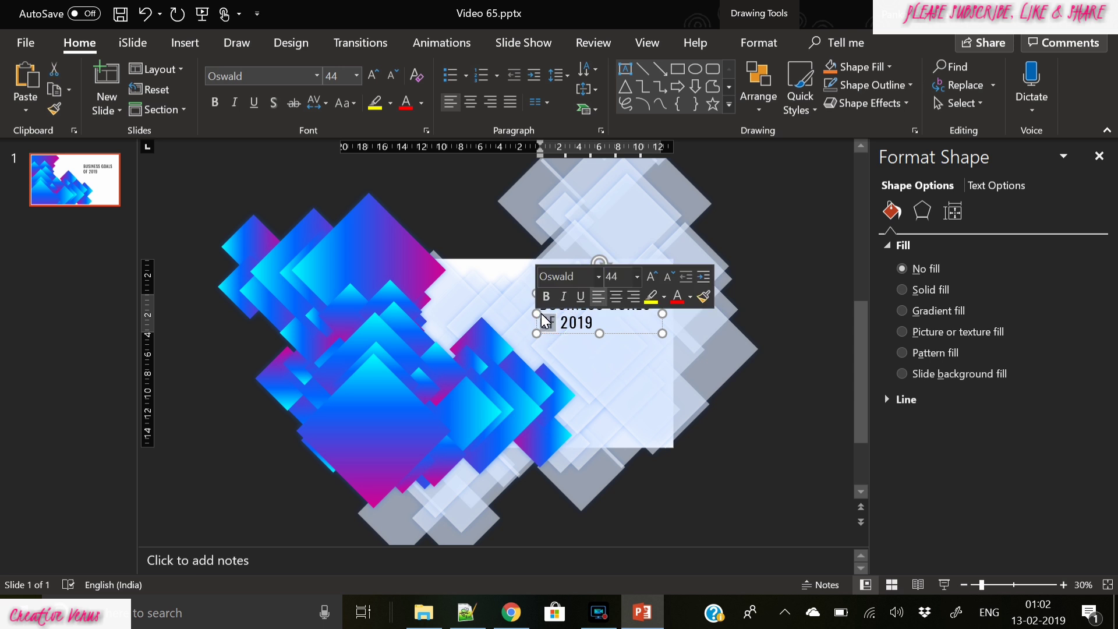
{"action": "key", "text": "BackSpace"}
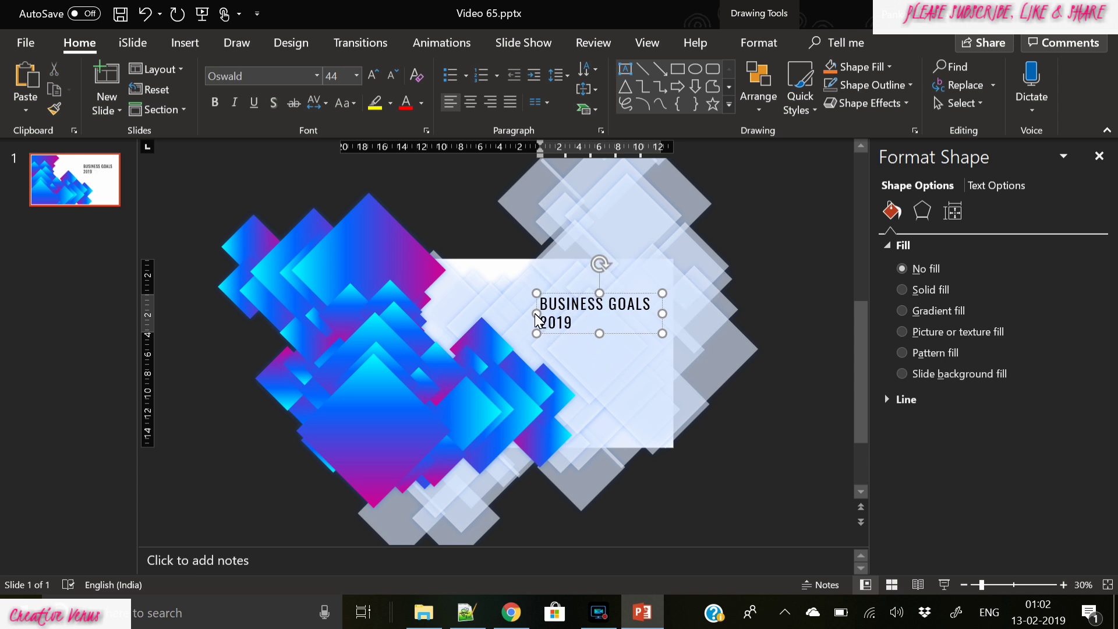
{"action": "double_click", "coordinate": [551, 321]}
{"action": "key", "text": "ctrl+c"}
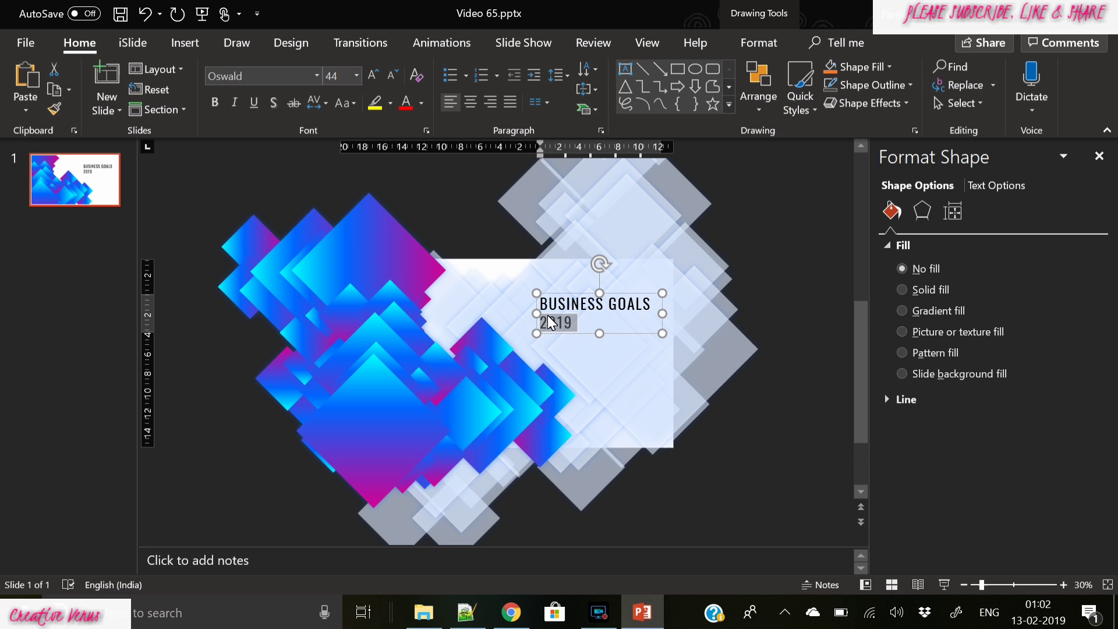
{"action": "key", "text": "BackSpace"}
{"action": "left_click", "coordinate": [599, 612]}
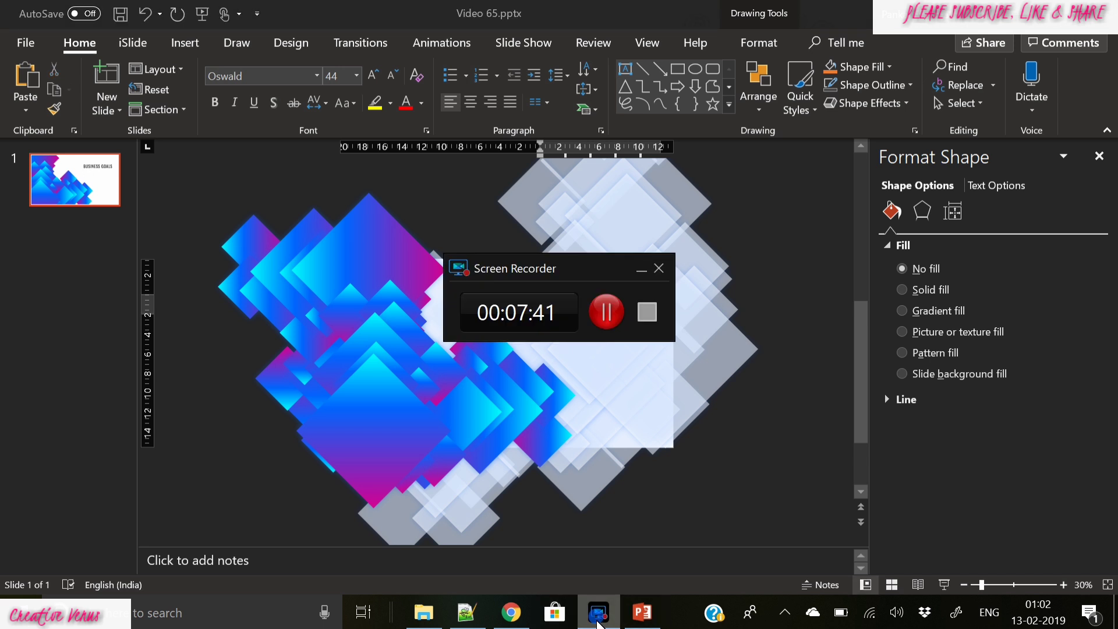
{"action": "left_click", "coordinate": [599, 615]}
Paste 2019 as its own text box and place it under BUSINESS GOALS.
{"action": "left_click", "coordinate": [722, 403]}
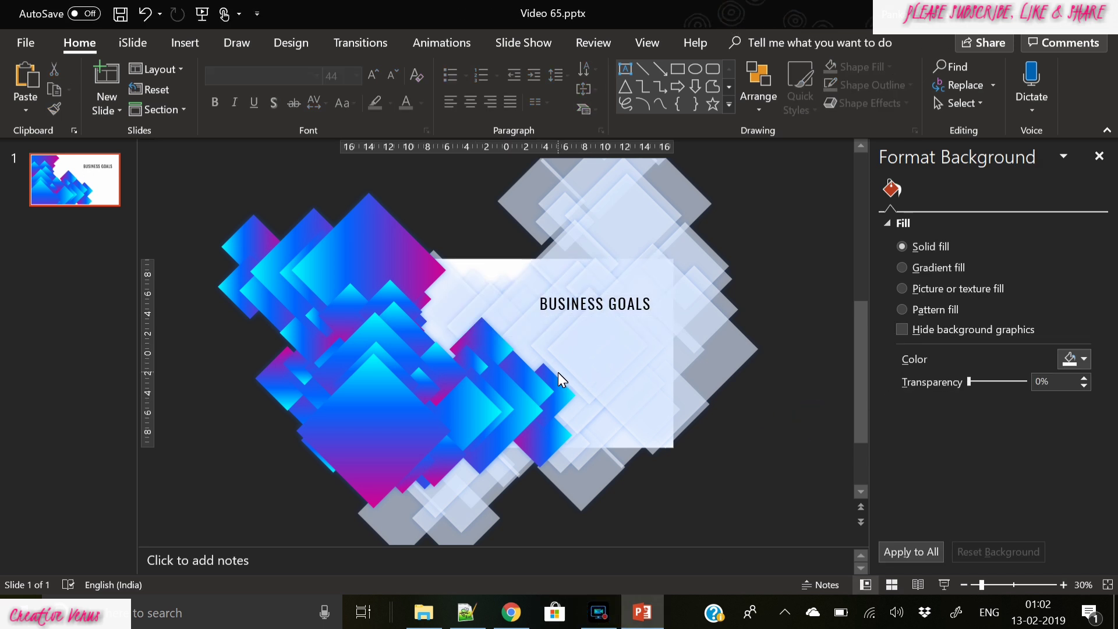
{"action": "key", "text": "ctrl+v"}
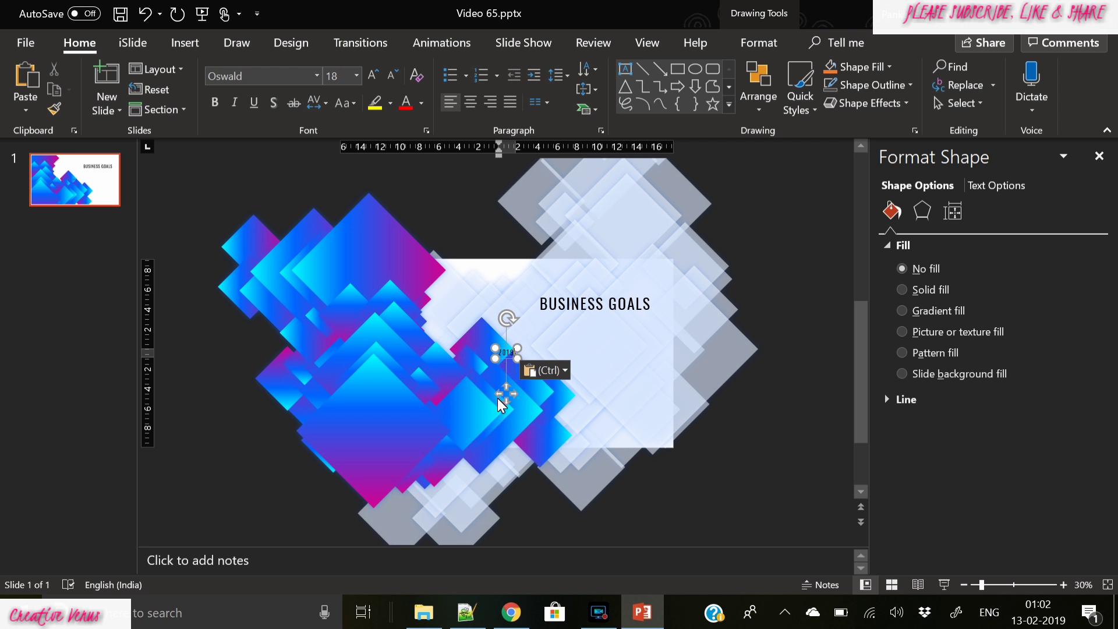
{"action": "left_click_drag", "start_coordinate": [503, 395], "coordinate": [547, 362]}
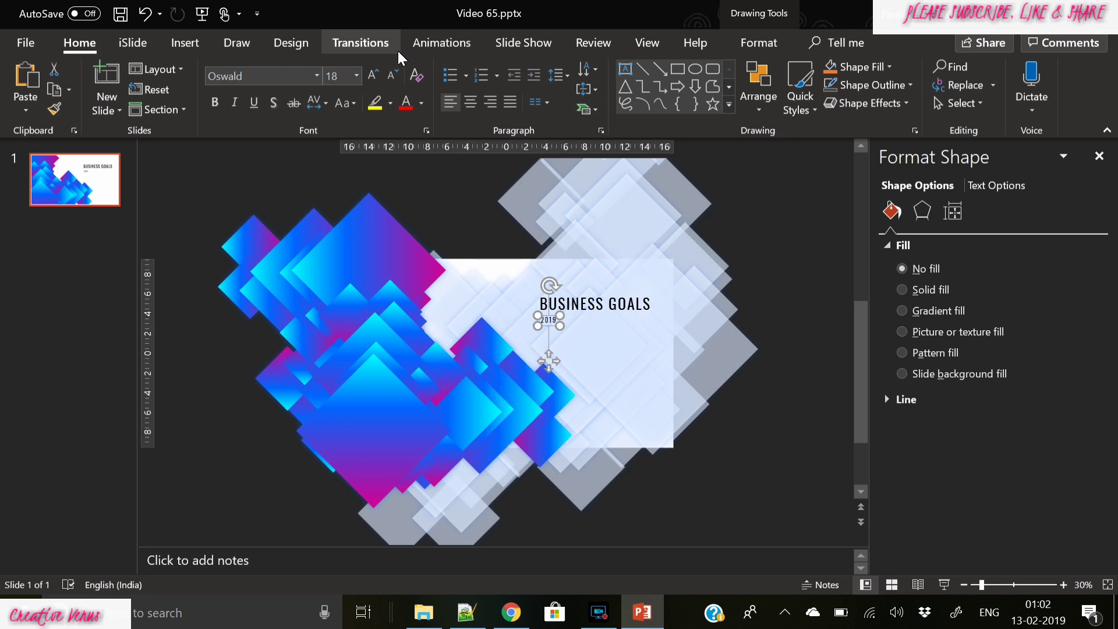
Enlarge 2019 to 96 pt and make it bold.
{"action": "left_click", "coordinate": [373, 75]}
{"action": "left_click", "coordinate": [373, 74]}
{"action": "left_click", "coordinate": [373, 74]}
{"action": "left_click", "coordinate": [373, 75]}
{"action": "left_click", "coordinate": [373, 75]}
{"action": "left_click", "coordinate": [373, 75]}
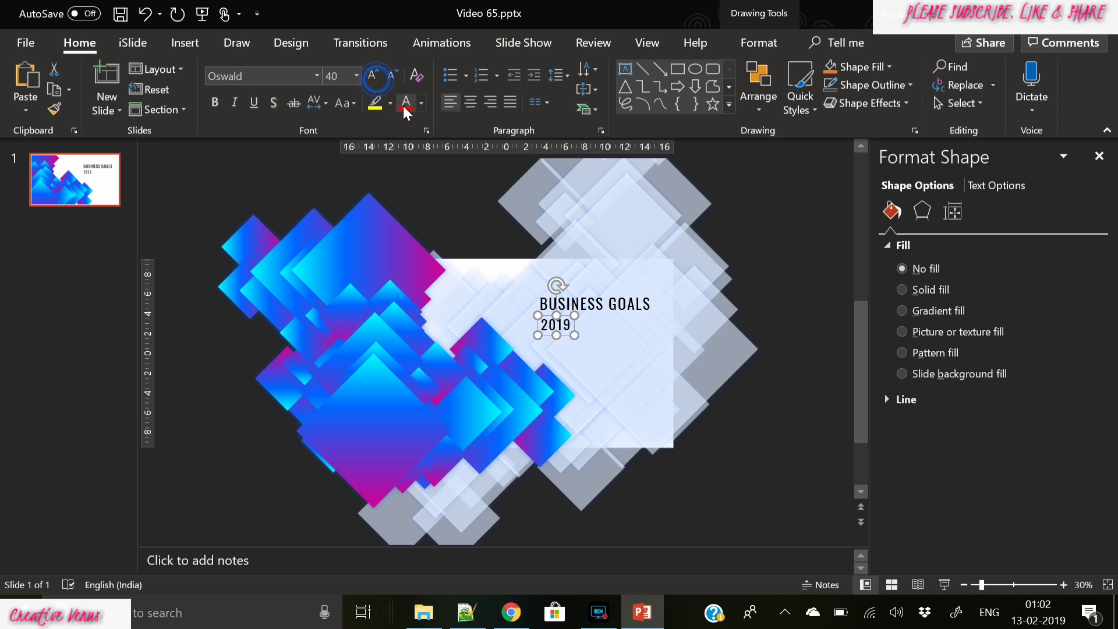
{"action": "left_click", "coordinate": [374, 74]}
{"action": "left_click", "coordinate": [374, 74]}
{"action": "left_click", "coordinate": [374, 75]}
{"action": "left_click", "coordinate": [374, 74]}
{"action": "left_click", "coordinate": [374, 75]}
{"action": "left_click", "coordinate": [374, 75]}
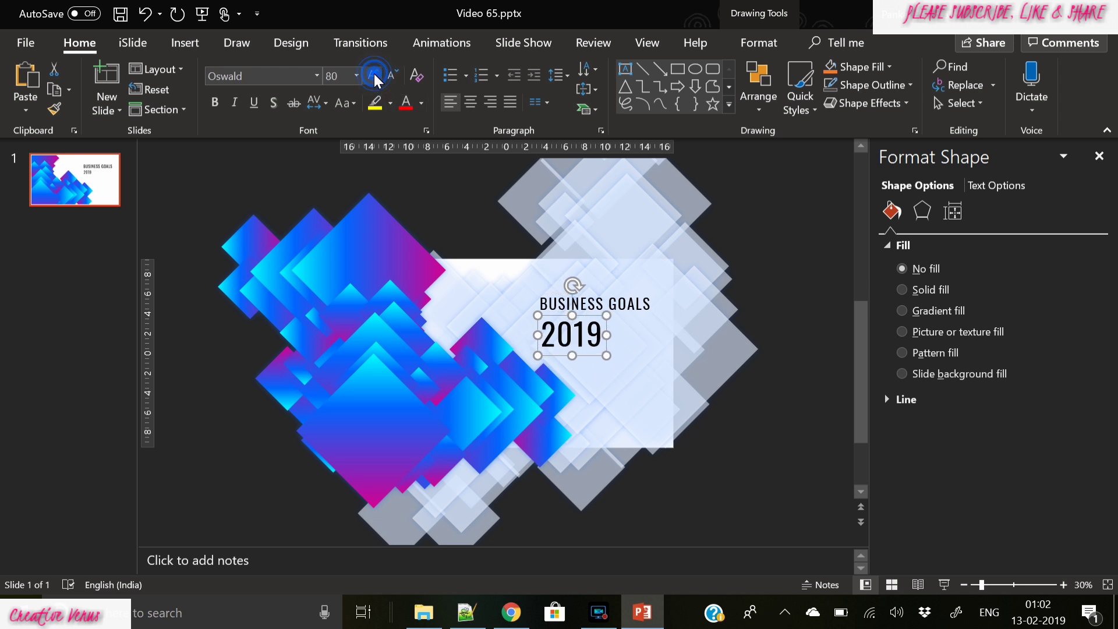
{"action": "left_click", "coordinate": [374, 74]}
{"action": "left_click", "coordinate": [374, 75]}
{"action": "key", "text": "ctrl+b"}
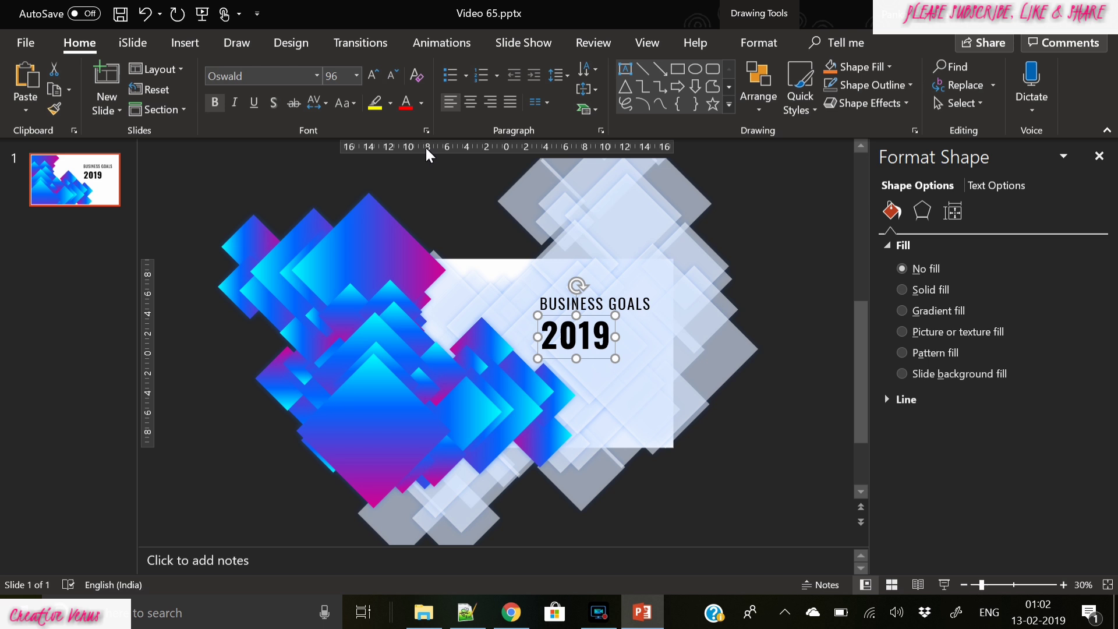
Give both 2019 and BUSINESS GOALS a blue-to-purple gradient text fill.
{"action": "left_click", "coordinate": [986, 193]}
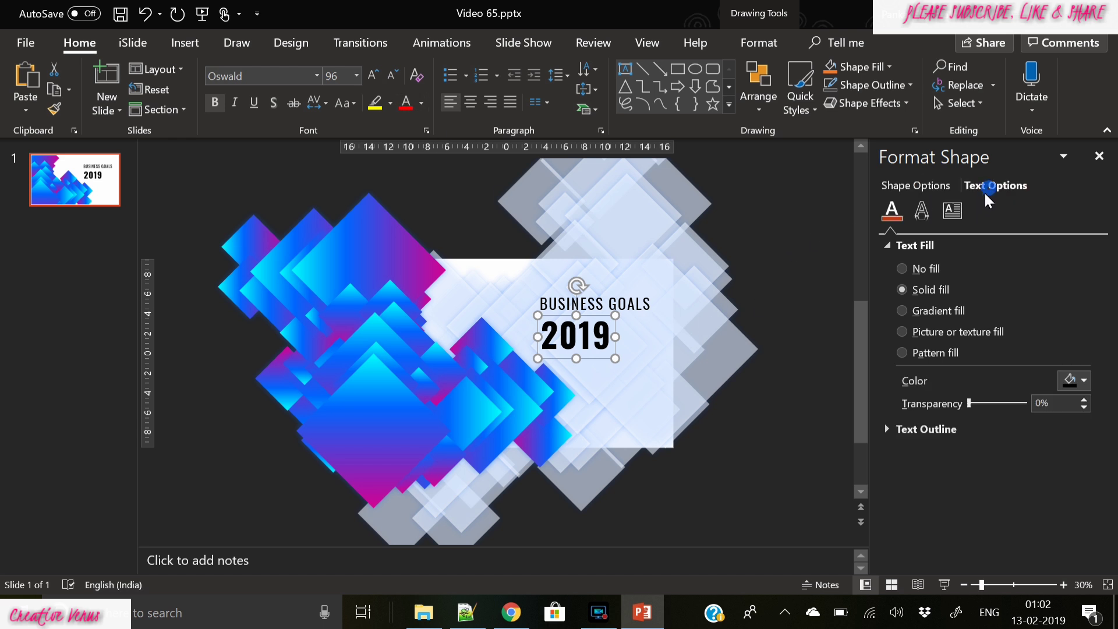
{"action": "left_click", "coordinate": [940, 311]}
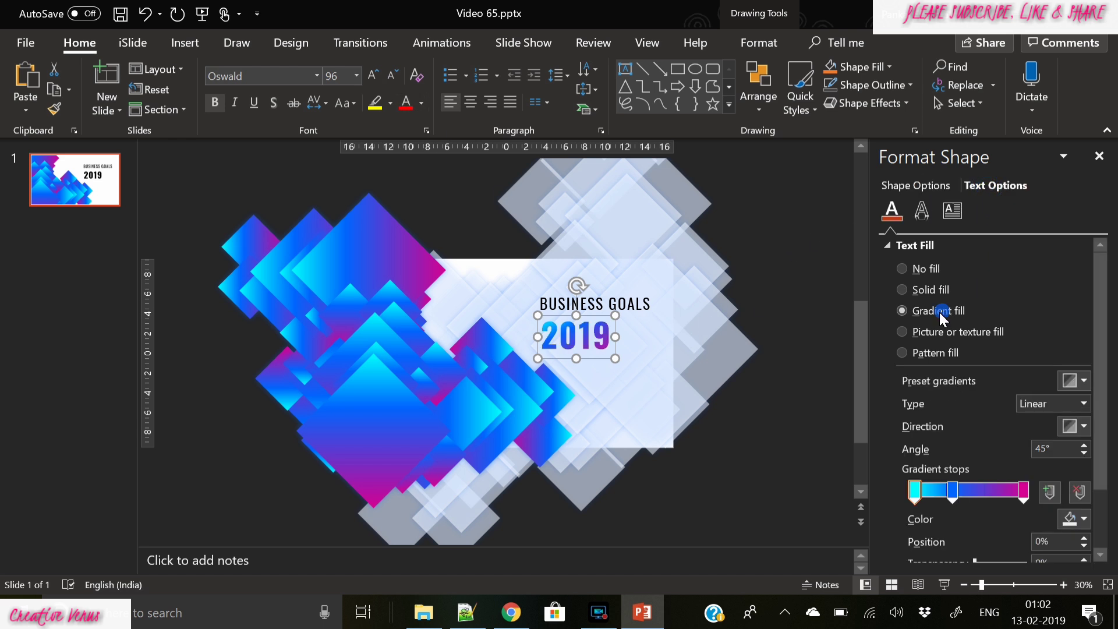
{"action": "triple_click", "coordinate": [625, 309]}
{"action": "left_click", "coordinate": [984, 184]}
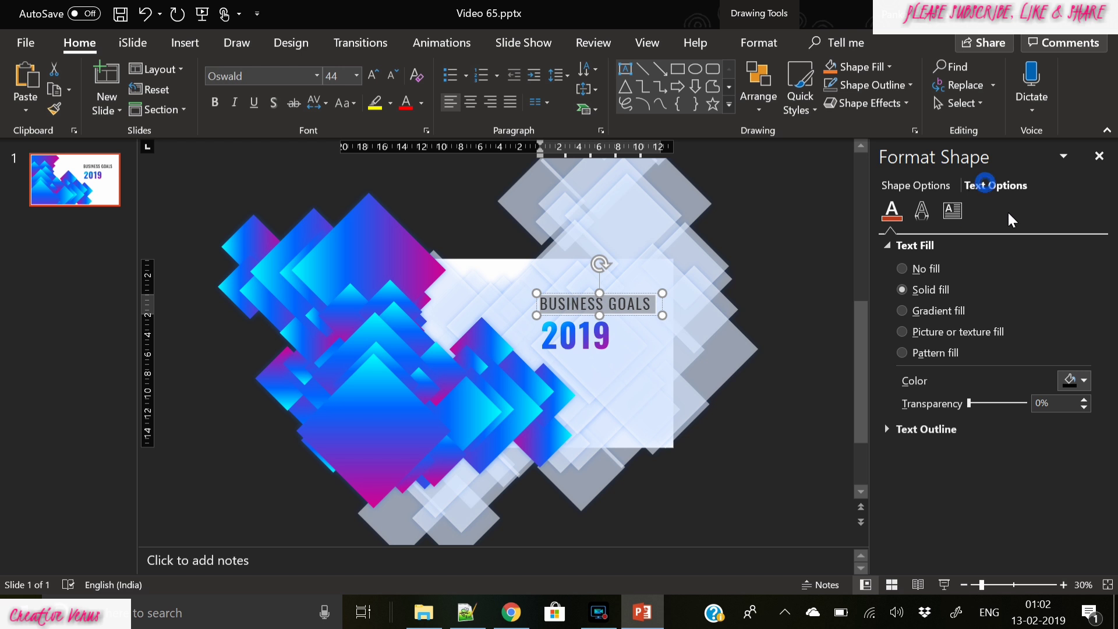
{"action": "left_click", "coordinate": [932, 311]}
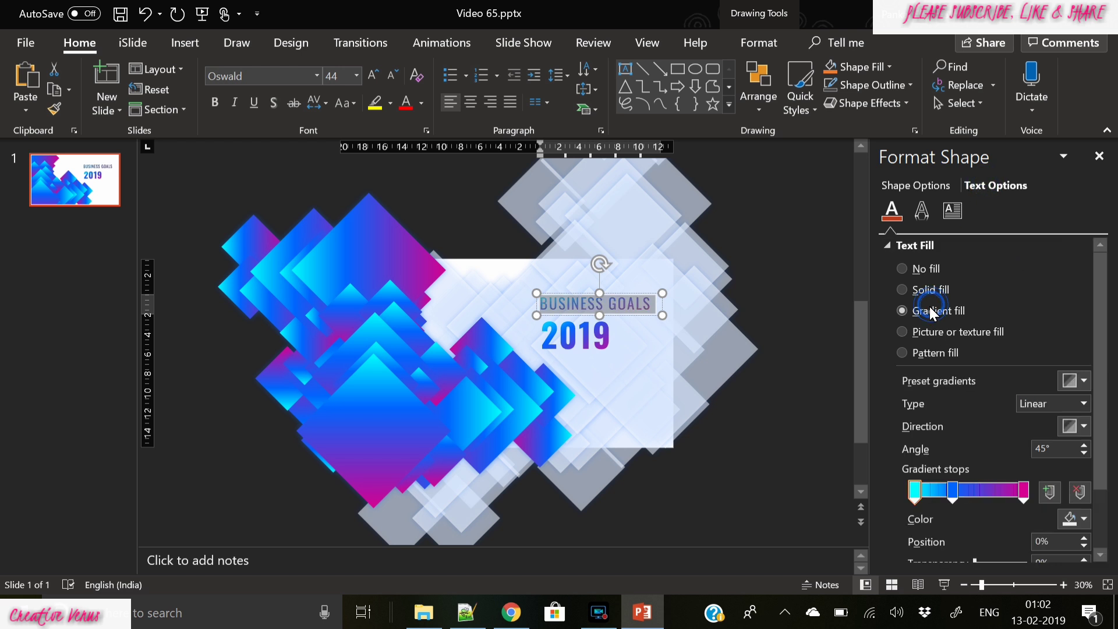
{"action": "left_click", "coordinate": [803, 326]}
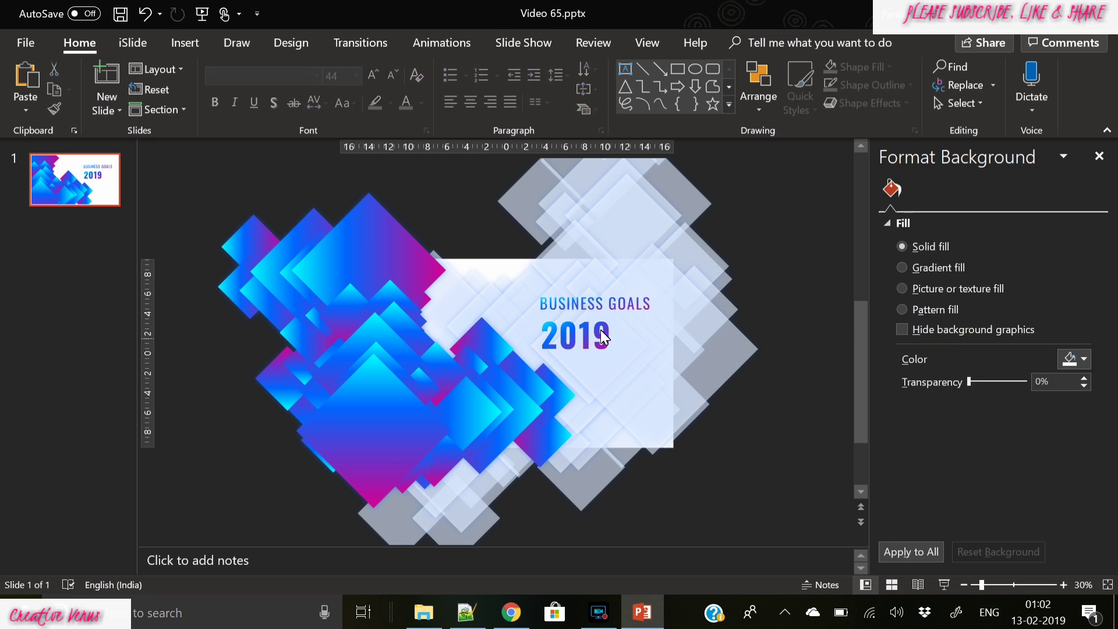
{"action": "left_click", "coordinate": [794, 419]}
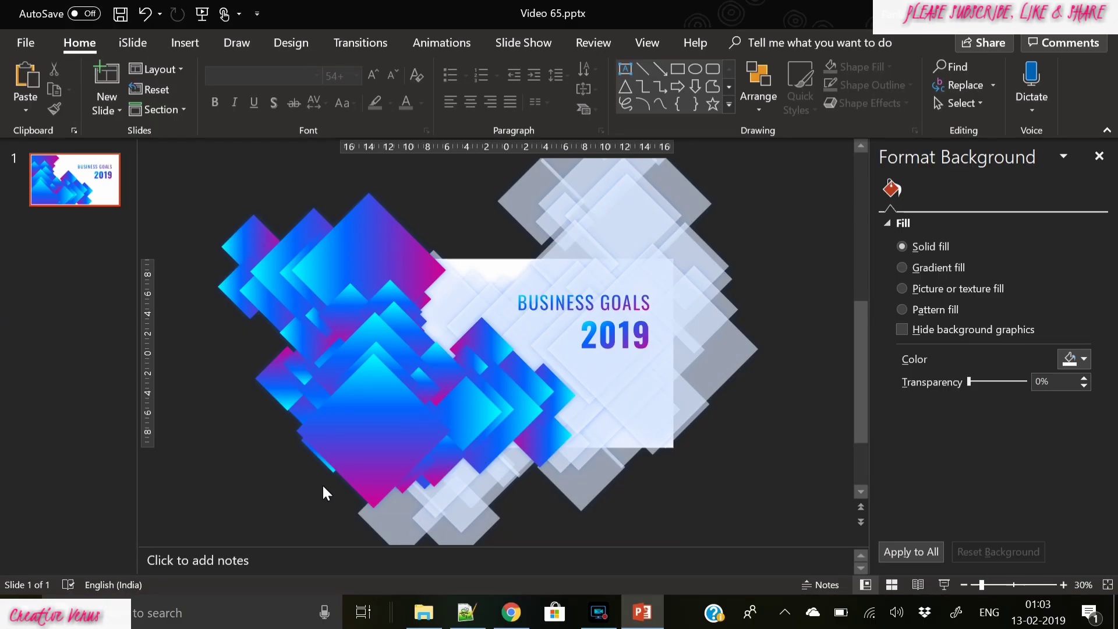
{"action": "left_click", "coordinate": [177, 46]}
Draw a text box on the lower-left blue squares and type 'Creative venus'.
{"action": "left_click", "coordinate": [750, 93]}
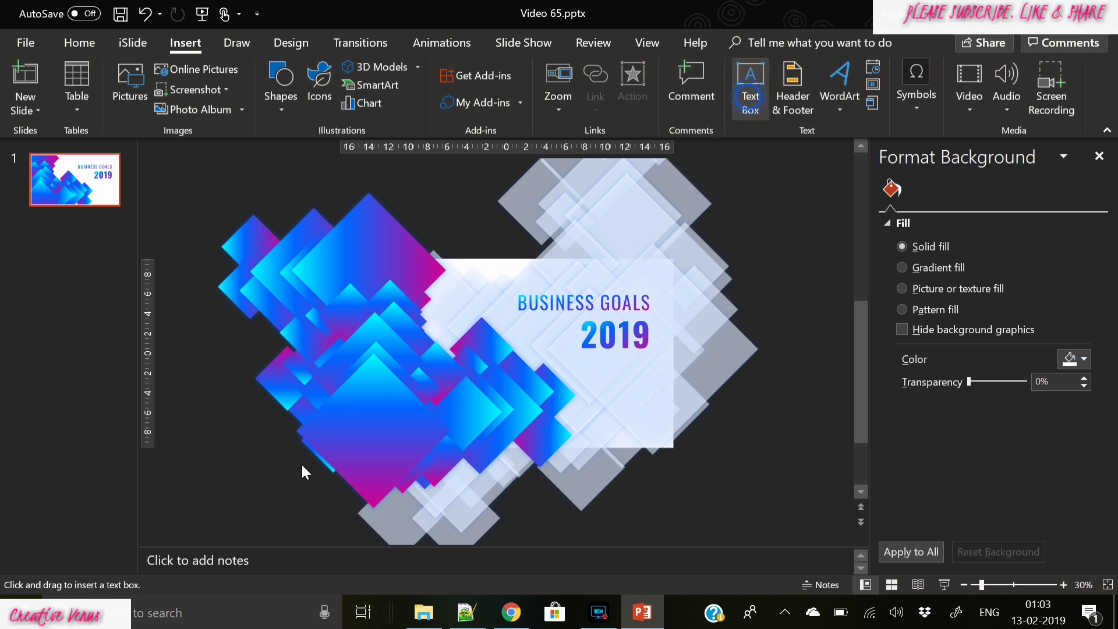
{"action": "left_click_drag", "start_coordinate": [438, 418], "coordinate": [423, 422]}
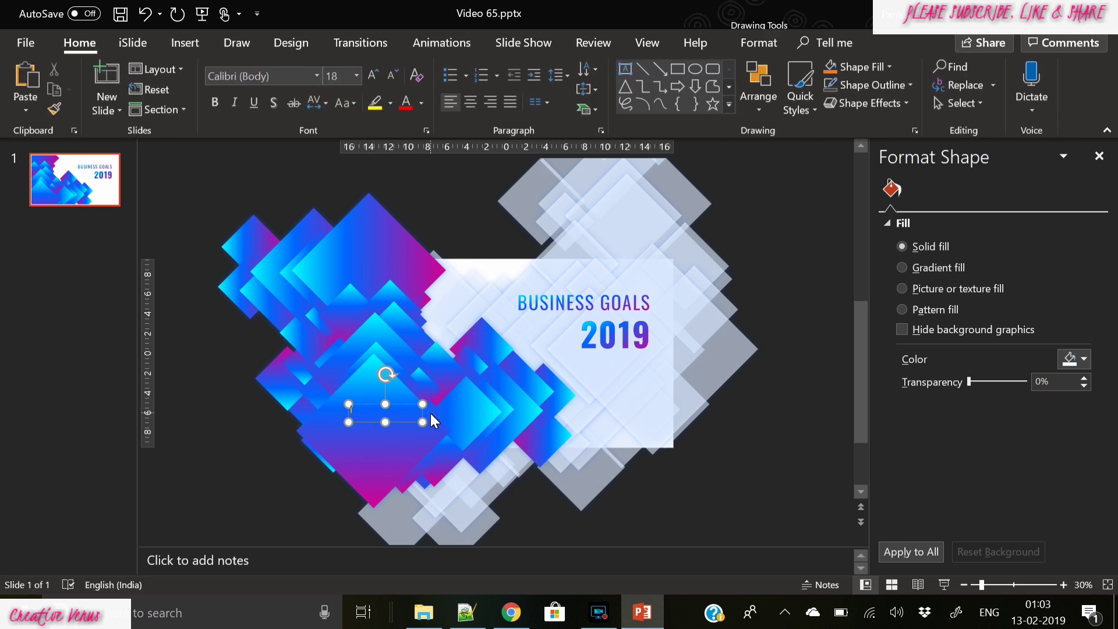
{"action": "type", "text": "Creati"}
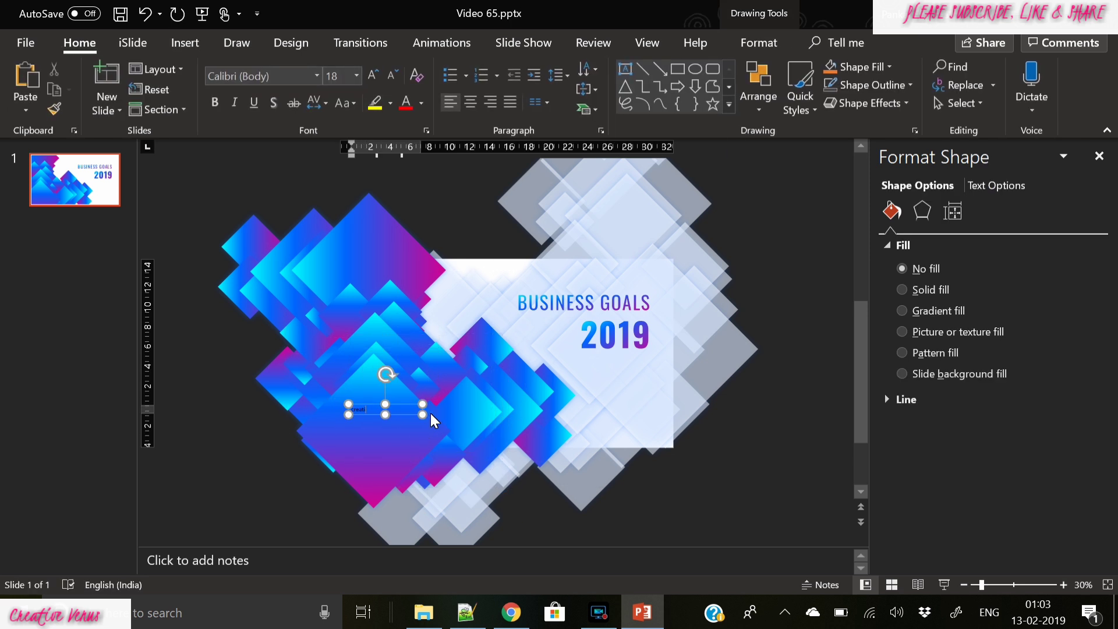
{"action": "type", "text": "ve venus"}
Set the caption font to Oswald Light.
{"action": "key", "text": "ctrl+a"}
{"action": "left_click", "coordinate": [290, 81]}
{"action": "type", "text": "Os"}
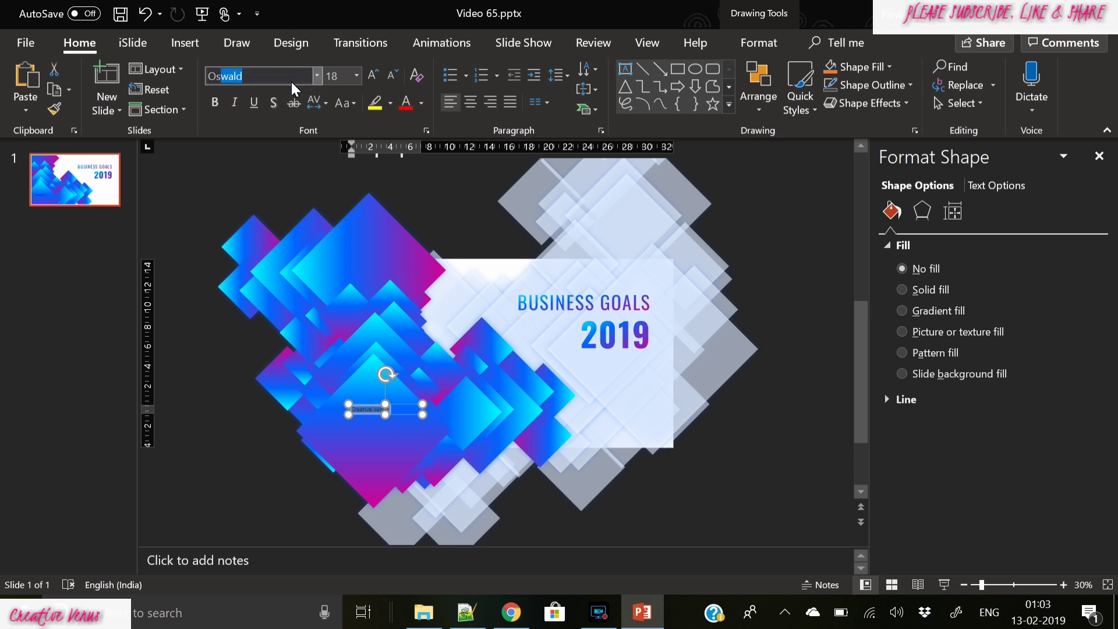
{"action": "key", "text": "Return"}
{"action": "left_click", "coordinate": [299, 69]}
{"action": "left_click", "coordinate": [292, 81]}
{"action": "type", "text": "Light"}
{"action": "key", "text": "Return"}
Make the caption uppercase, loosely spaced and white.
{"action": "left_click", "coordinate": [340, 103]}
{"action": "left_click", "coordinate": [370, 164]}
{"action": "left_click", "coordinate": [324, 103]}
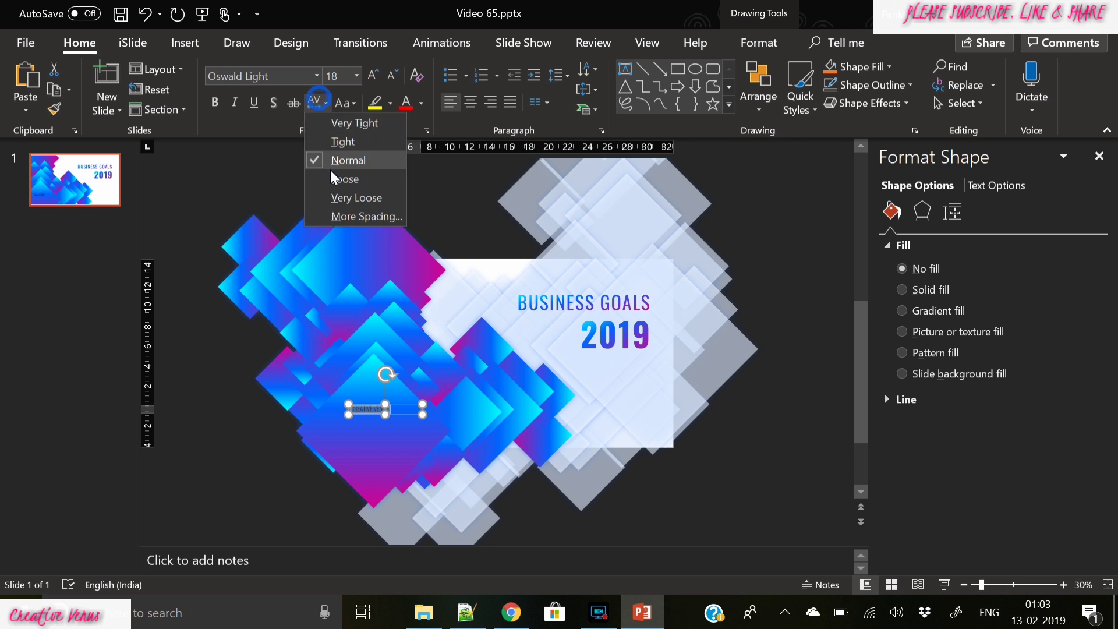
{"action": "left_click", "coordinate": [331, 164]}
{"action": "left_click", "coordinate": [419, 102]}
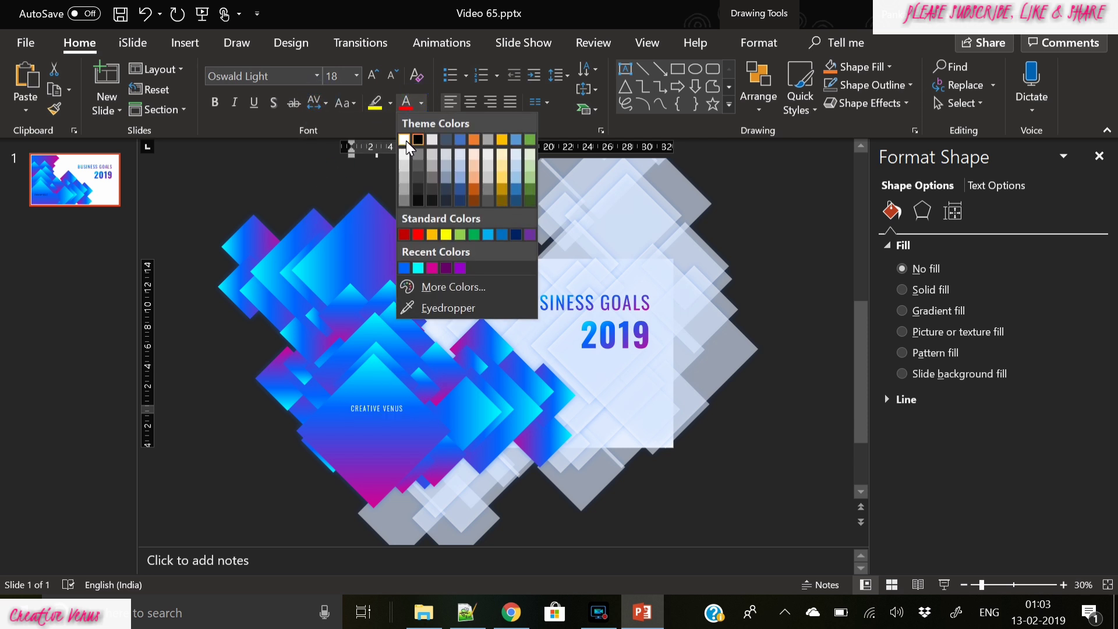
{"action": "left_click", "coordinate": [407, 140]}
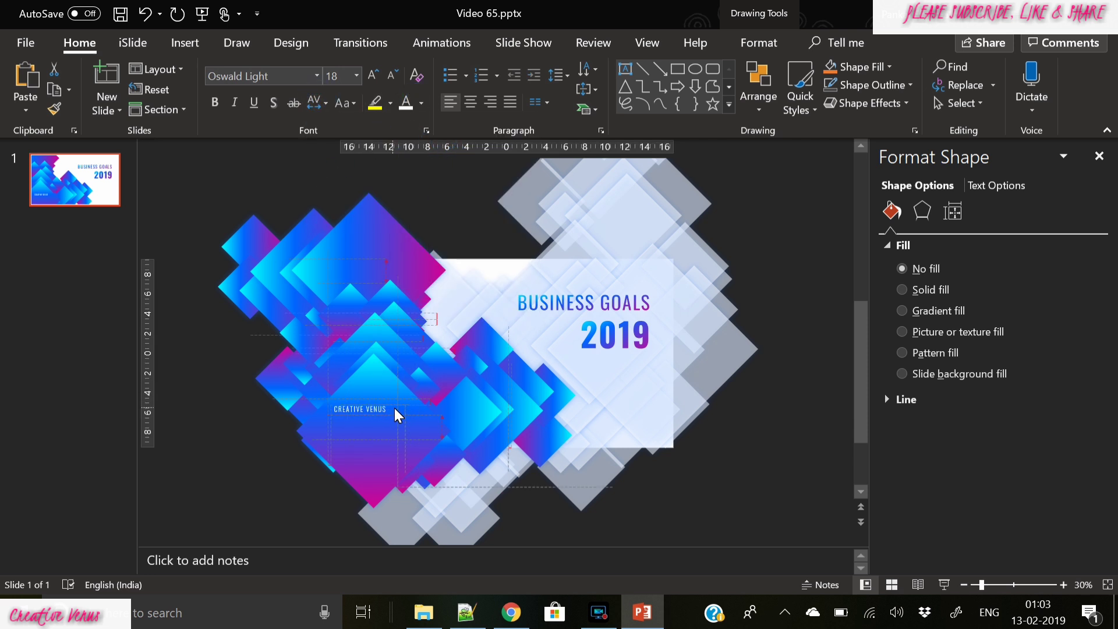
Enlarge the CREATIVE VENUS line to 14 pt and reposition the caption on the squares.
{"action": "left_click", "coordinate": [394, 408]}
{"action": "scroll", "coordinate": [394, 407], "scroll_direction": "up", "scroll_amount": 4}
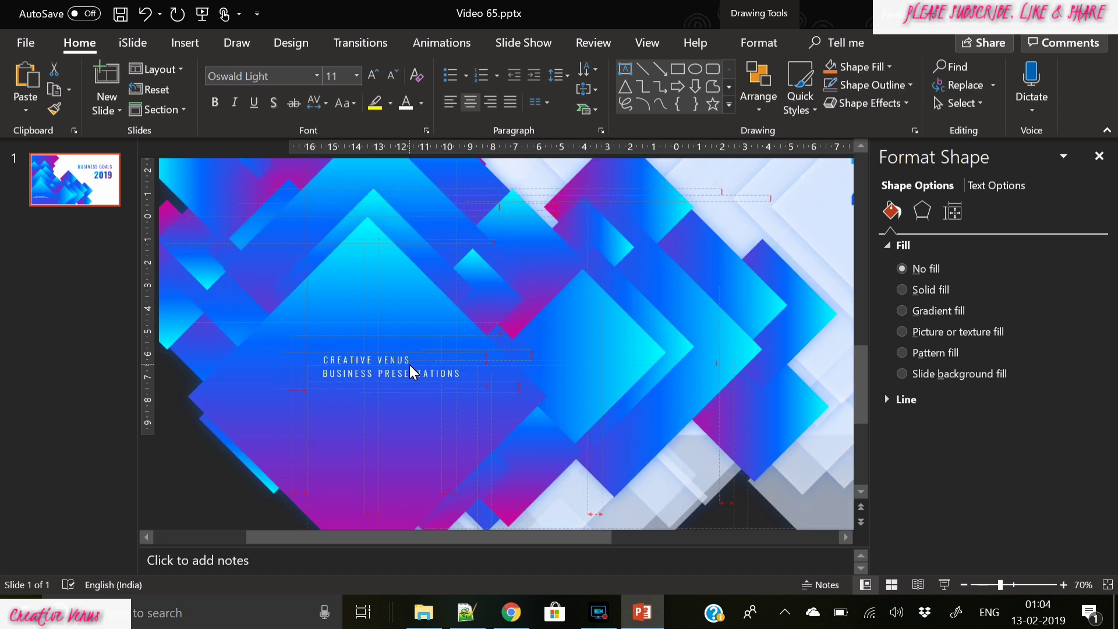
{"action": "triple_click", "coordinate": [382, 360]}
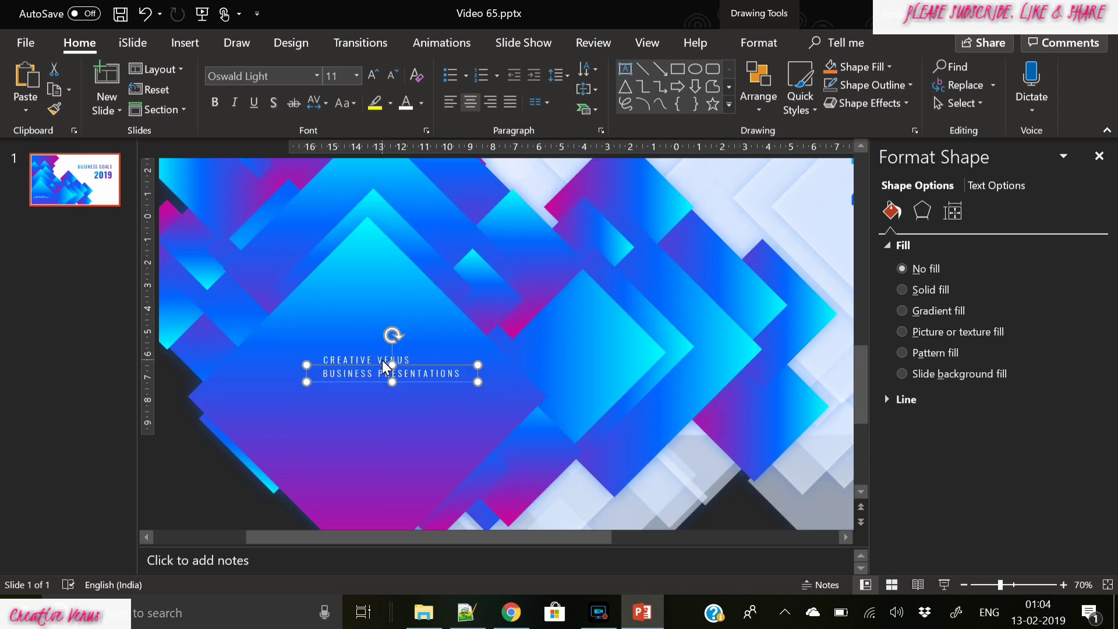
{"action": "left_click", "coordinate": [372, 77]}
{"action": "left_click", "coordinate": [373, 77]}
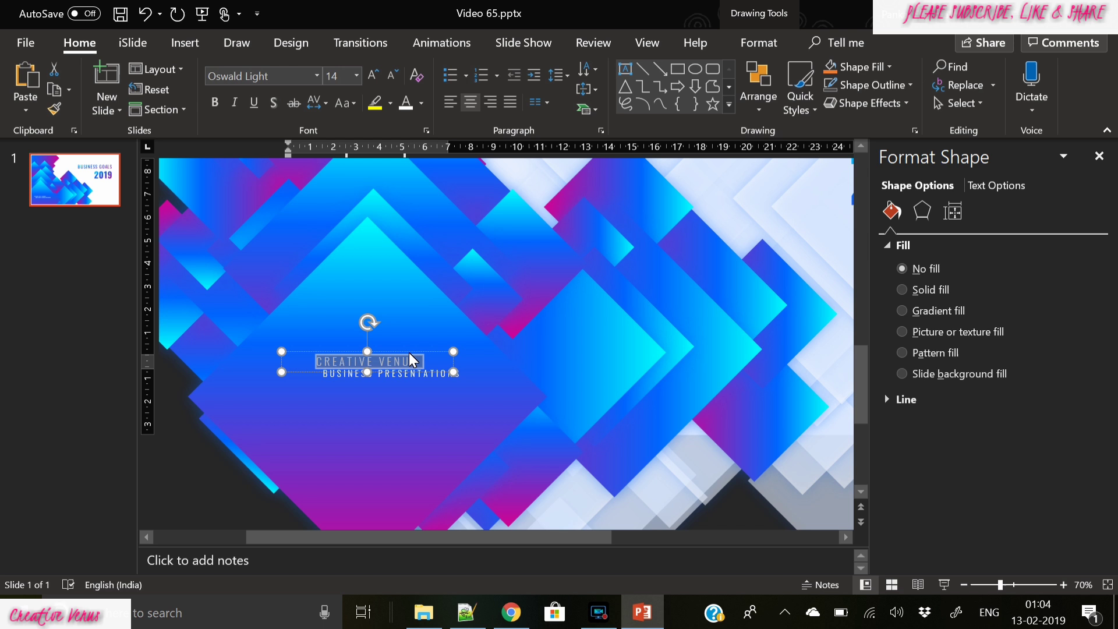
{"action": "left_click_drag", "start_coordinate": [409, 352], "coordinate": [415, 350]}
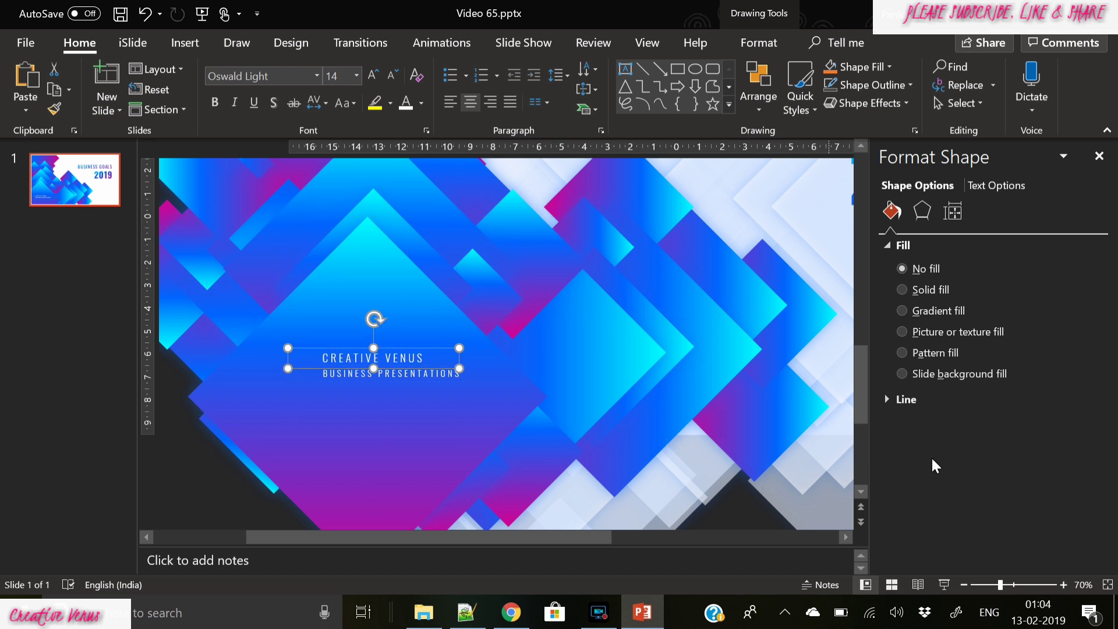
{"action": "left_click", "coordinate": [964, 585]}
{"action": "left_click", "coordinate": [964, 584]}
{"action": "left_click", "coordinate": [964, 584]}
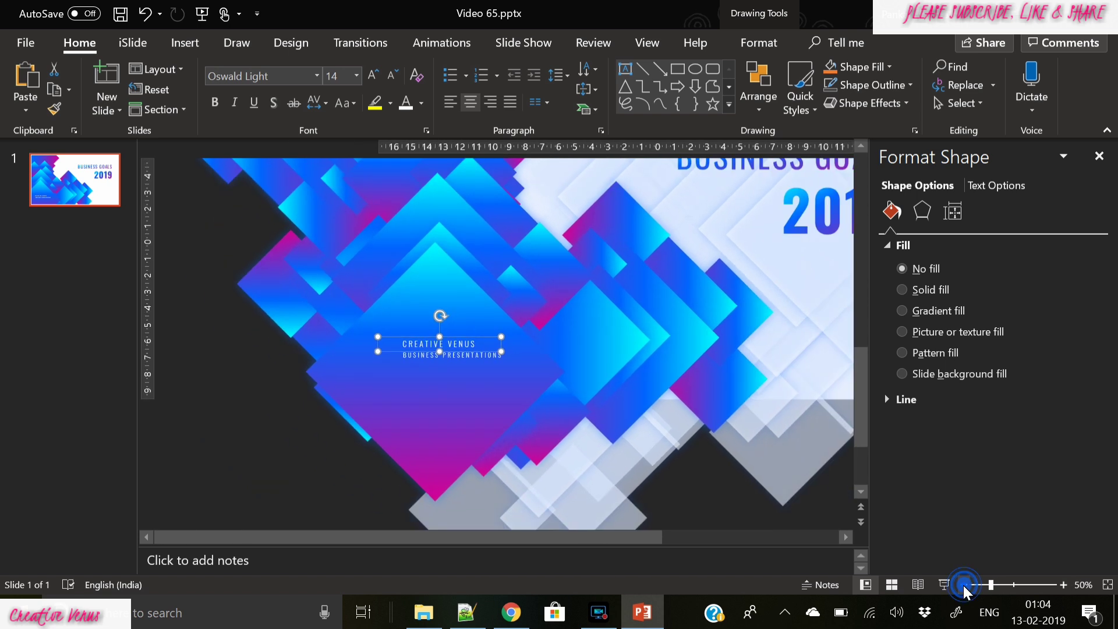
{"action": "left_click", "coordinate": [964, 584]}
{"action": "left_click", "coordinate": [964, 585]}
Select all shapes on the slide and ungroup them.
{"action": "left_click", "coordinate": [599, 385]}
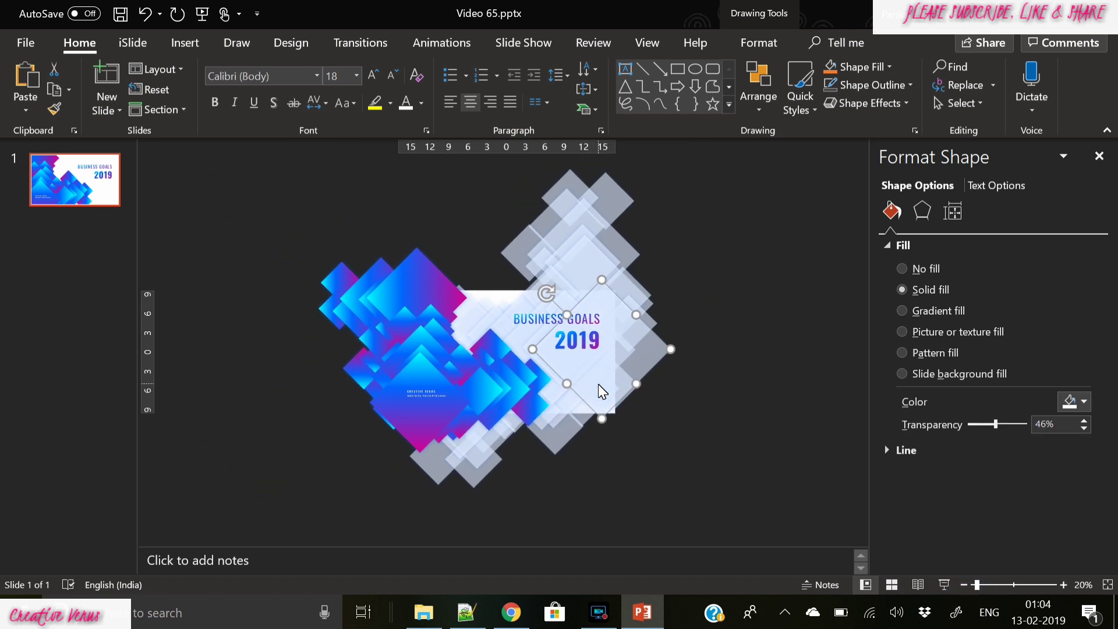
{"action": "key", "text": "ctrl+a"}
{"action": "right_click", "coordinate": [598, 383]}
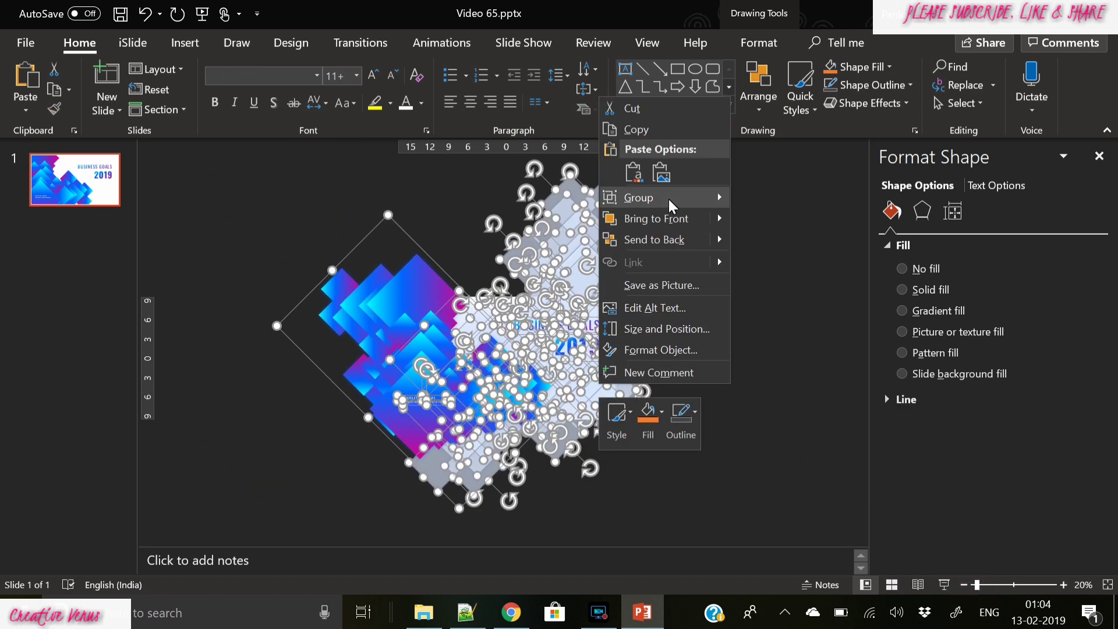
{"action": "mouse_move", "coordinate": [673, 200]}
{"action": "left_click", "coordinate": [775, 240]}
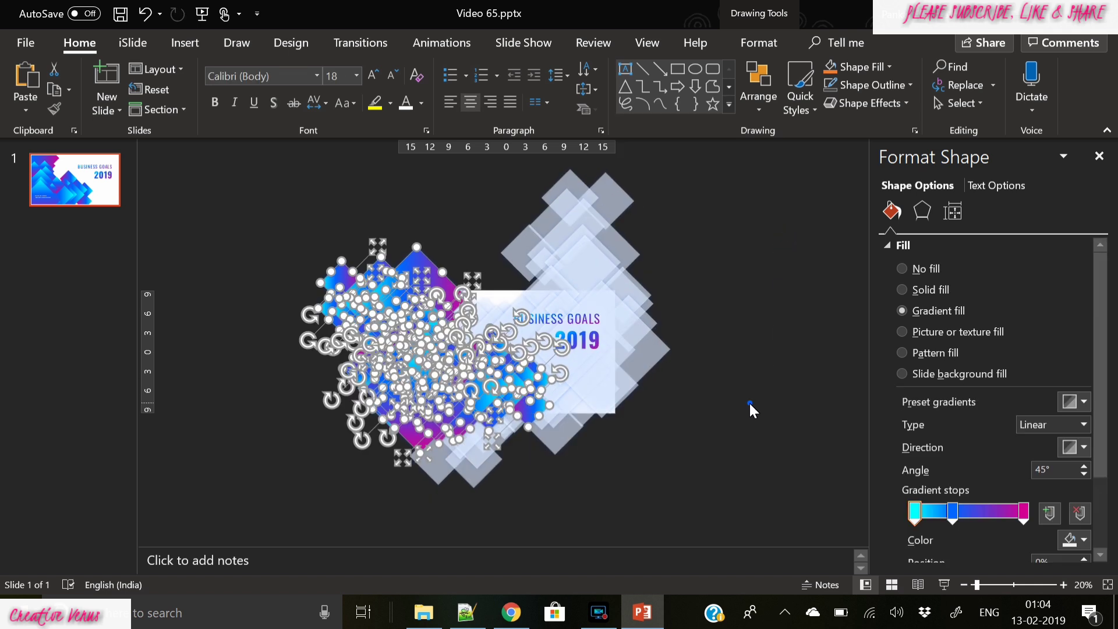
{"action": "left_click", "coordinate": [750, 405]}
Reselect every shape and open the Add Animation gallery on the Animations tab.
{"action": "left_click", "coordinate": [579, 387]}
{"action": "key", "text": "ctrl+a"}
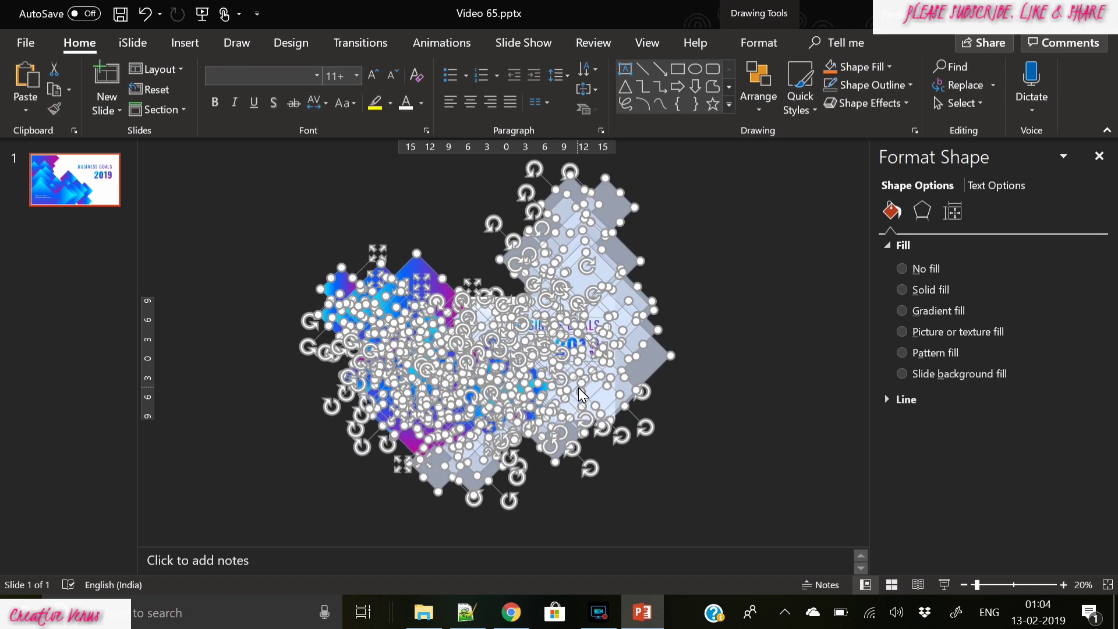
{"action": "left_click", "coordinate": [456, 42]}
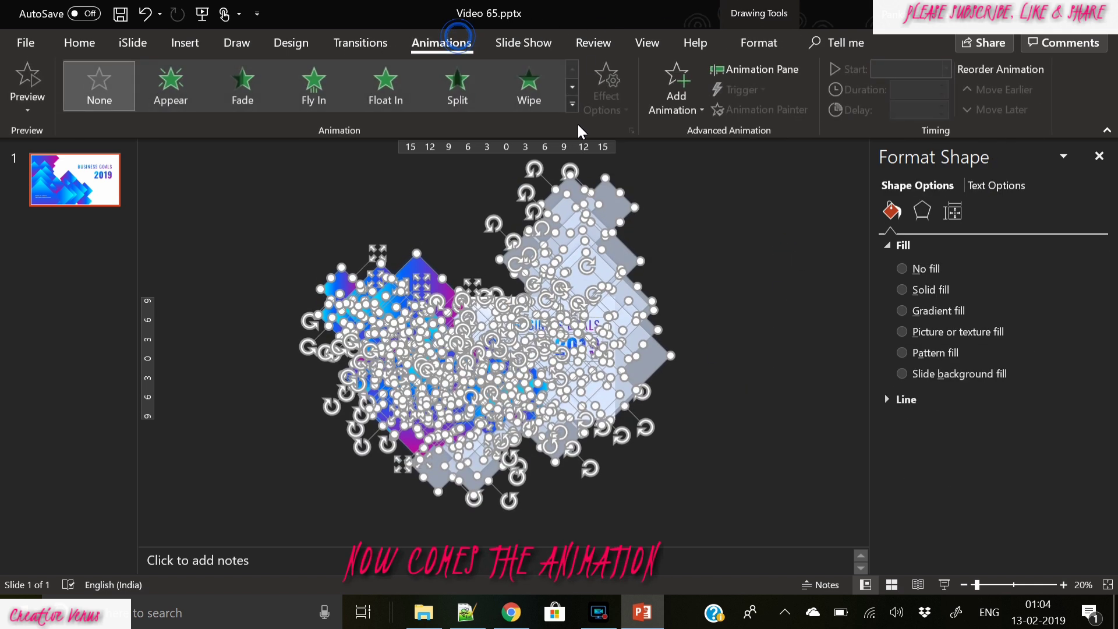
{"action": "left_click", "coordinate": [679, 110]}
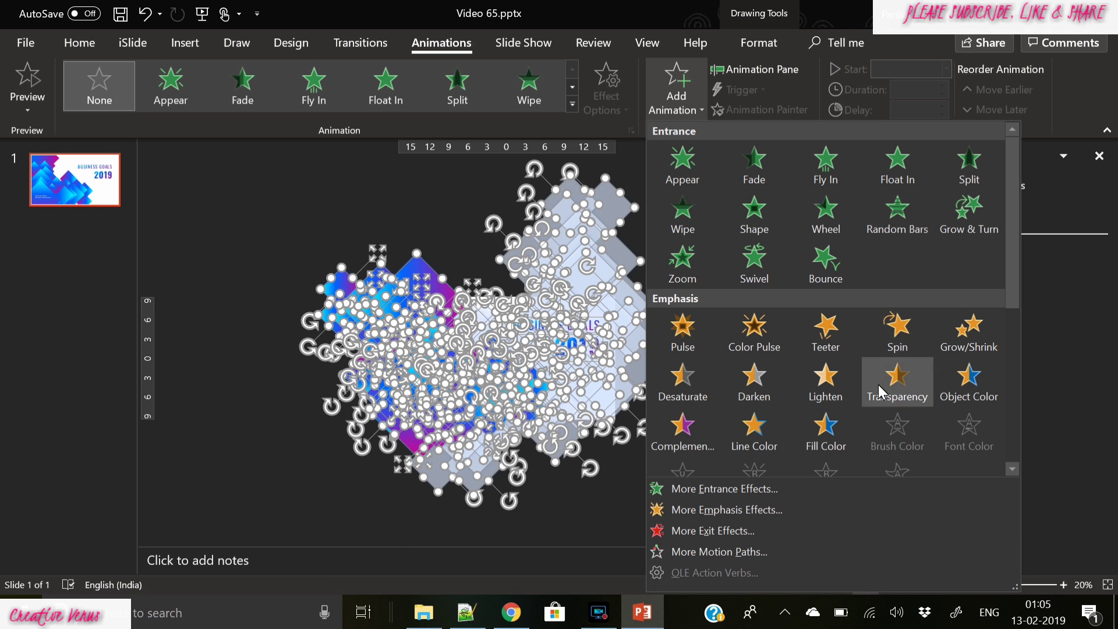
{"action": "scroll", "coordinate": [879, 388], "scroll_direction": "down", "scroll_amount": 3}
{"action": "scroll", "coordinate": [865, 318], "scroll_direction": "up", "scroll_amount": 3}
Open More Entrance Effects and pick Basic Zoom from the Moderate group.
{"action": "left_click", "coordinate": [728, 490]}
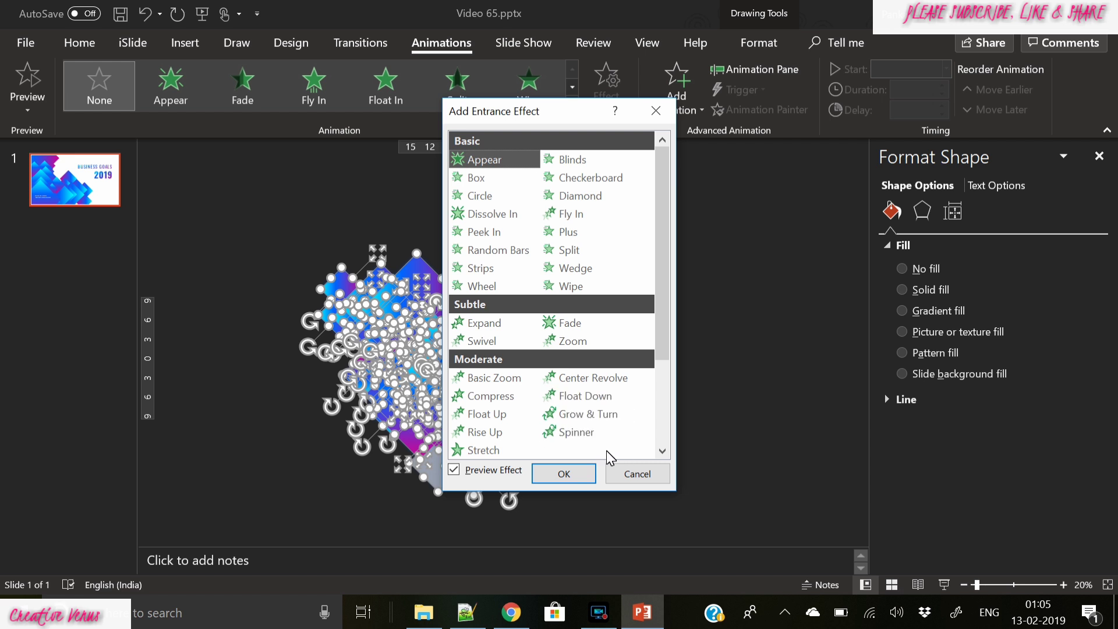
{"action": "scroll", "coordinate": [513, 415], "scroll_direction": "down", "scroll_amount": 3}
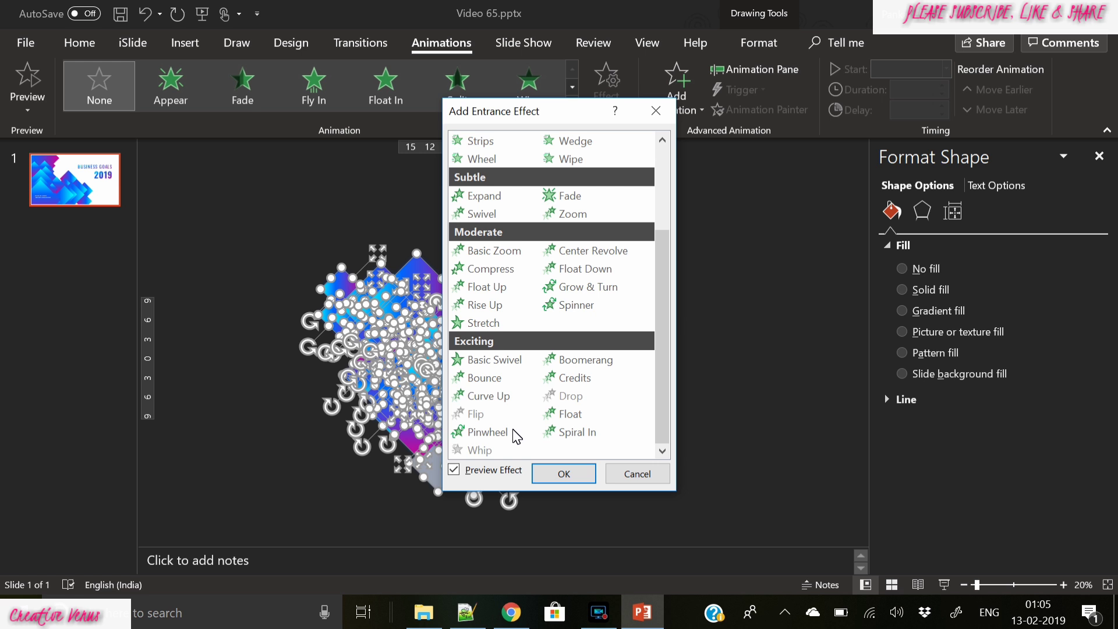
{"action": "scroll", "coordinate": [514, 435], "scroll_direction": "up", "scroll_amount": 3}
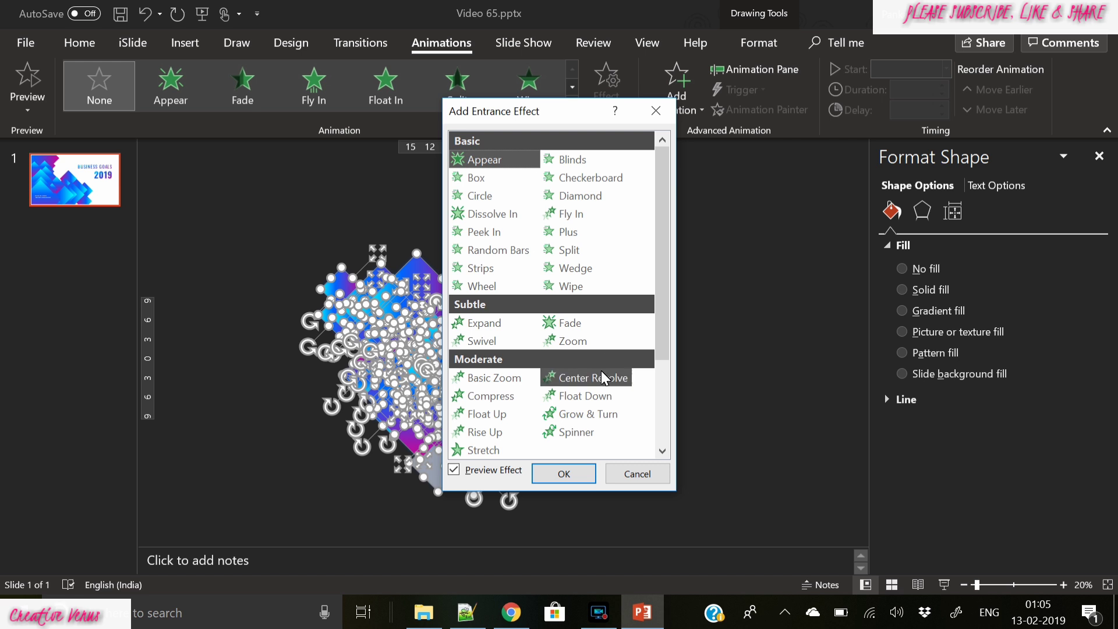
{"action": "scroll", "coordinate": [601, 370], "scroll_direction": "down", "scroll_amount": 3}
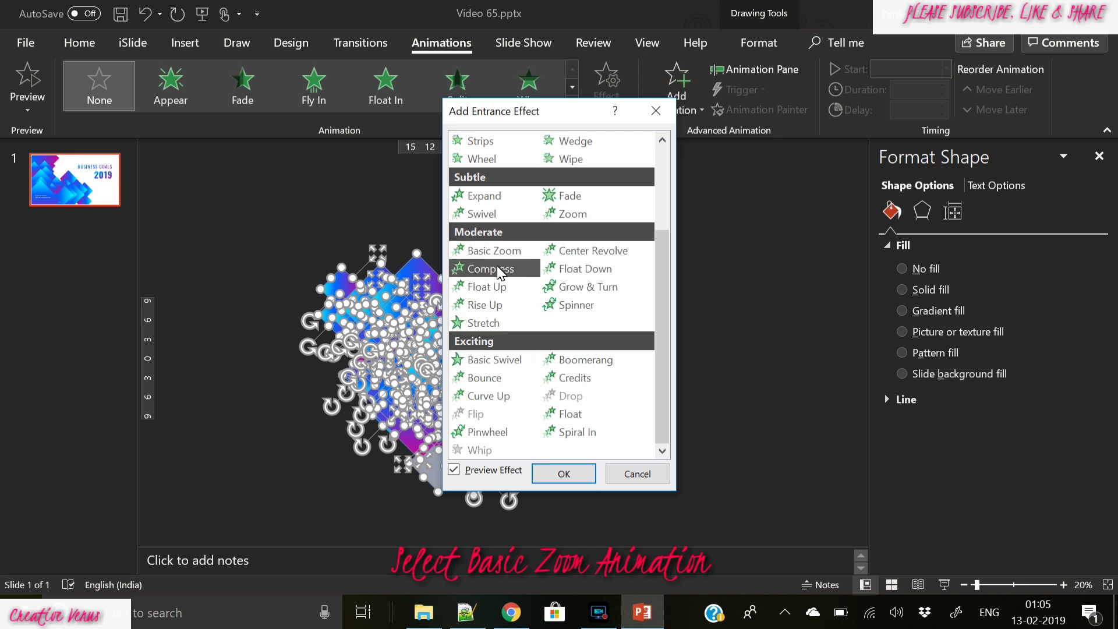
{"action": "left_click", "coordinate": [499, 250]}
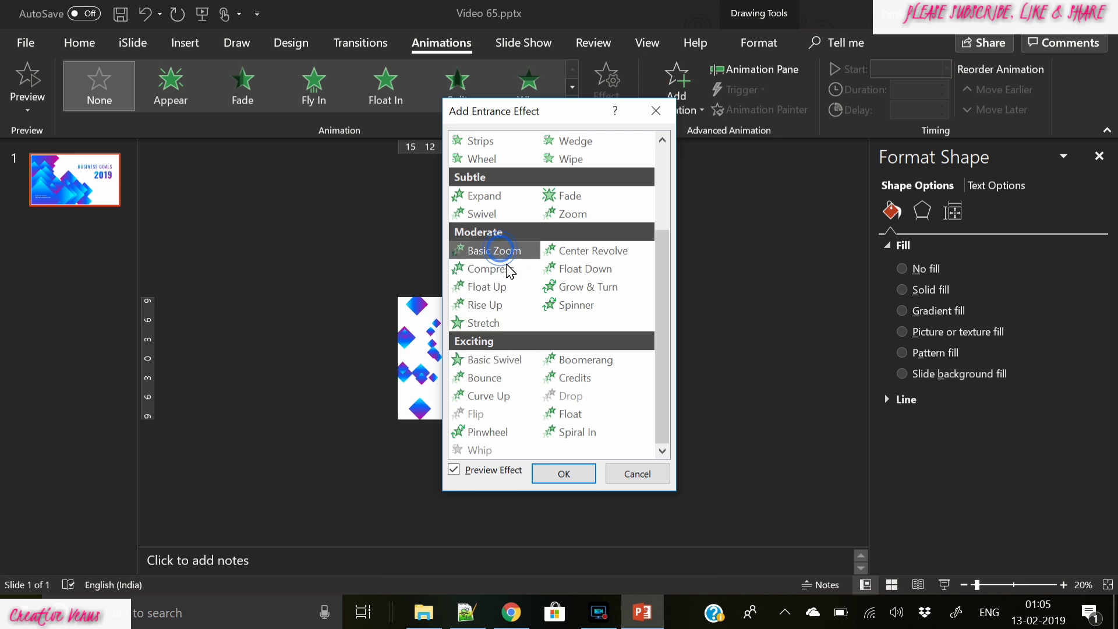
Confirm Basic Zoom, show the Animation Pane and preview the animations.
{"action": "left_click", "coordinate": [564, 474]}
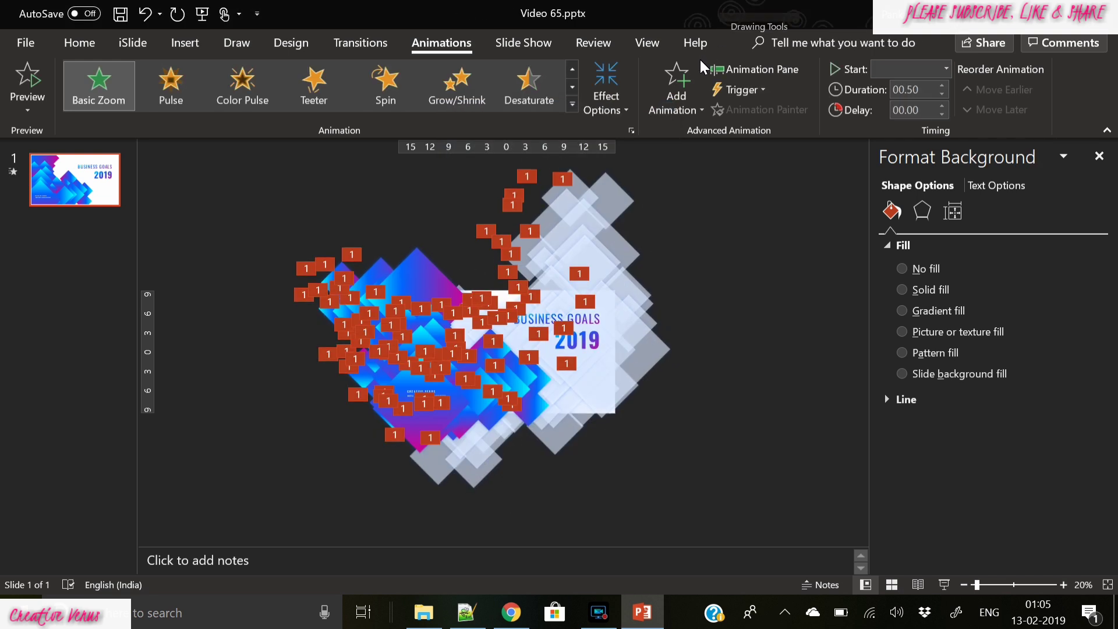
{"action": "left_click", "coordinate": [748, 68]}
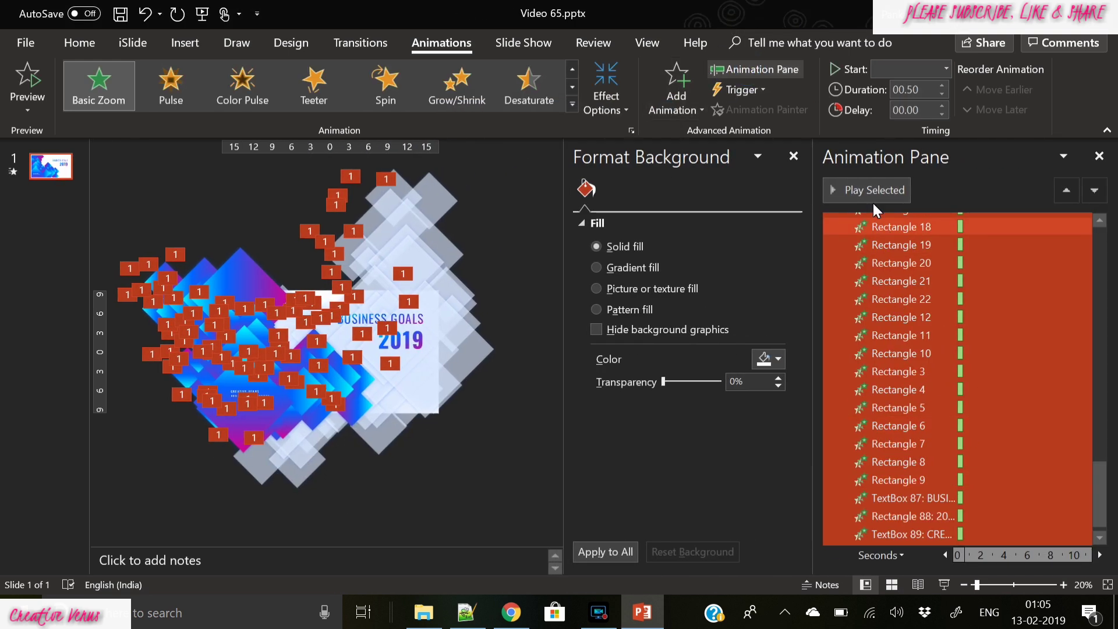
{"action": "left_click", "coordinate": [862, 180]}
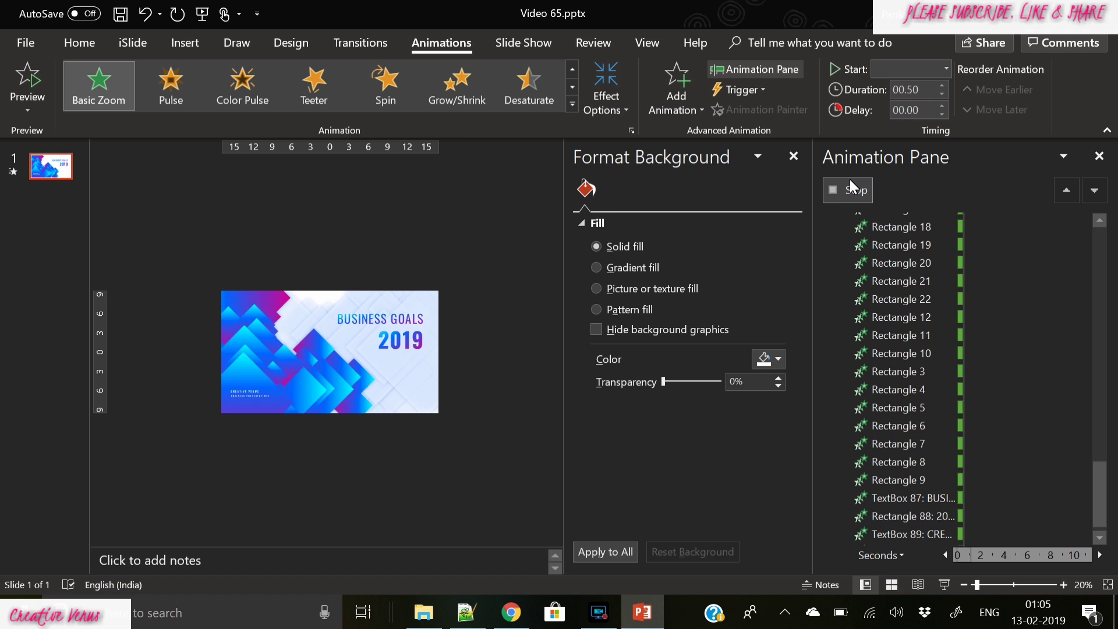
{"action": "left_click", "coordinate": [853, 191]}
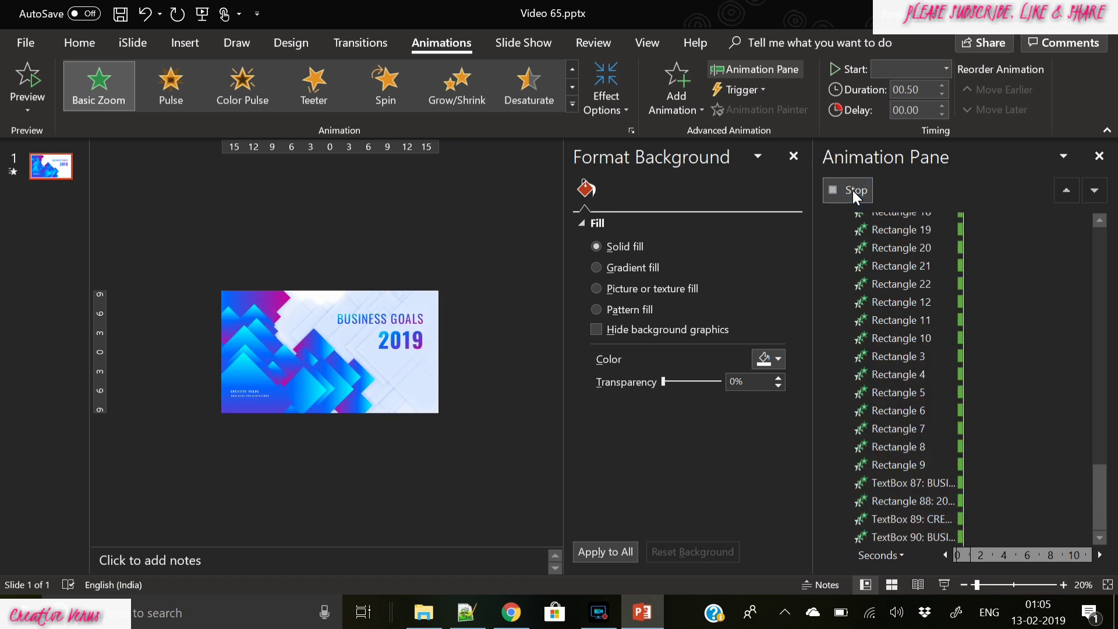
Set all animations to a 1-second duration starting With Previous.
{"action": "left_click", "coordinate": [911, 286]}
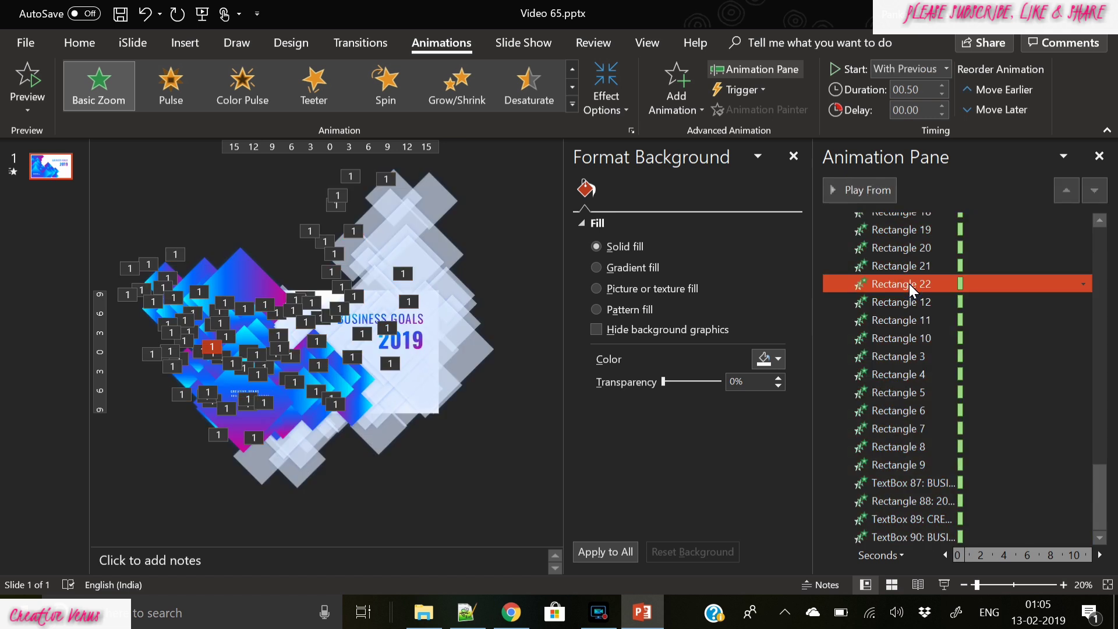
{"action": "key", "text": "ctrl+a"}
{"action": "left_click", "coordinate": [942, 85]}
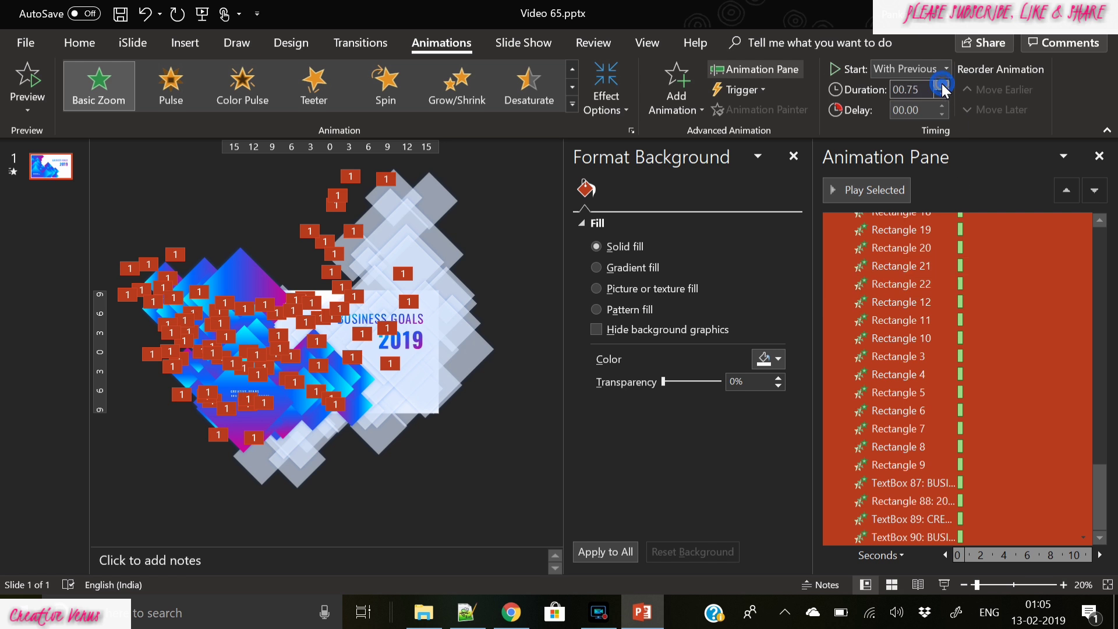
{"action": "left_click", "coordinate": [942, 85]}
{"action": "right_click", "coordinate": [917, 267]}
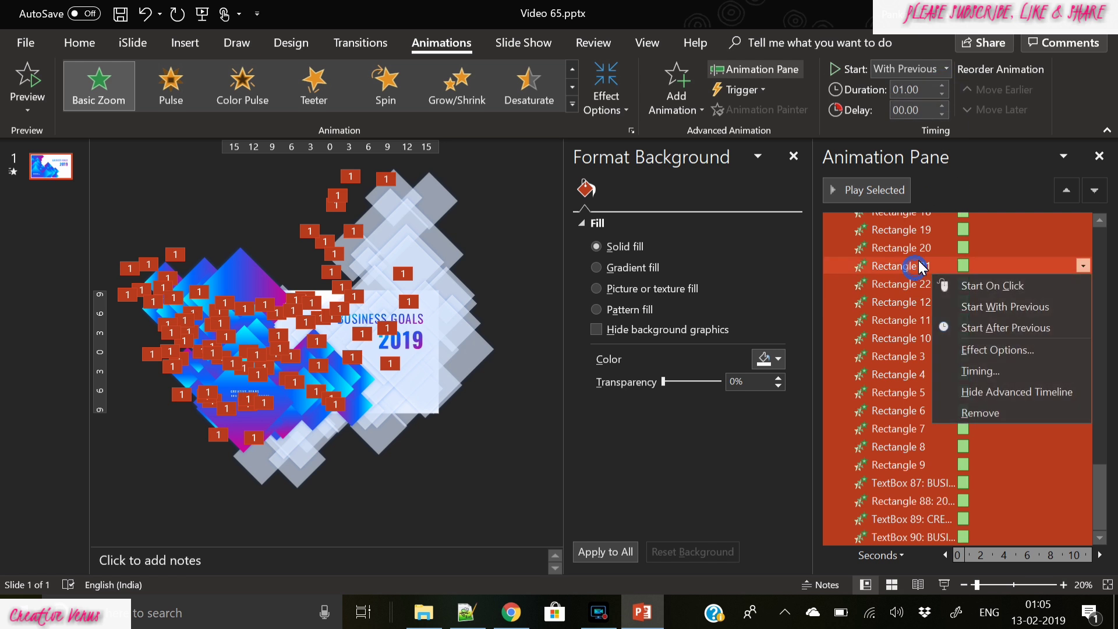
{"action": "left_click", "coordinate": [942, 106]}
{"action": "left_click", "coordinate": [942, 114]}
{"action": "left_click", "coordinate": [946, 68]}
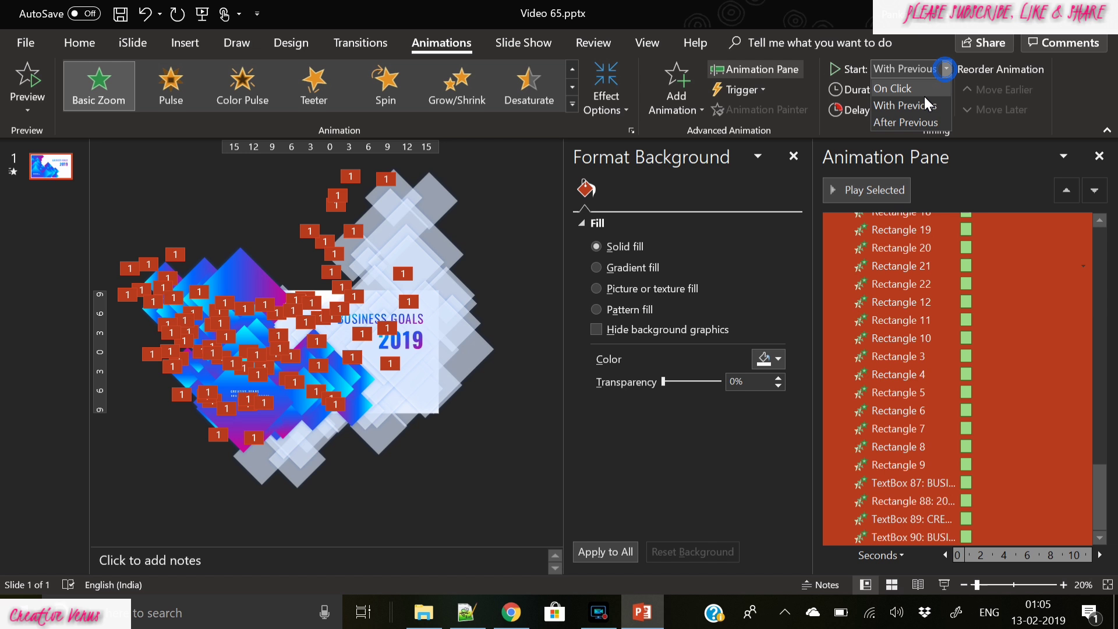
{"action": "left_click", "coordinate": [900, 96]}
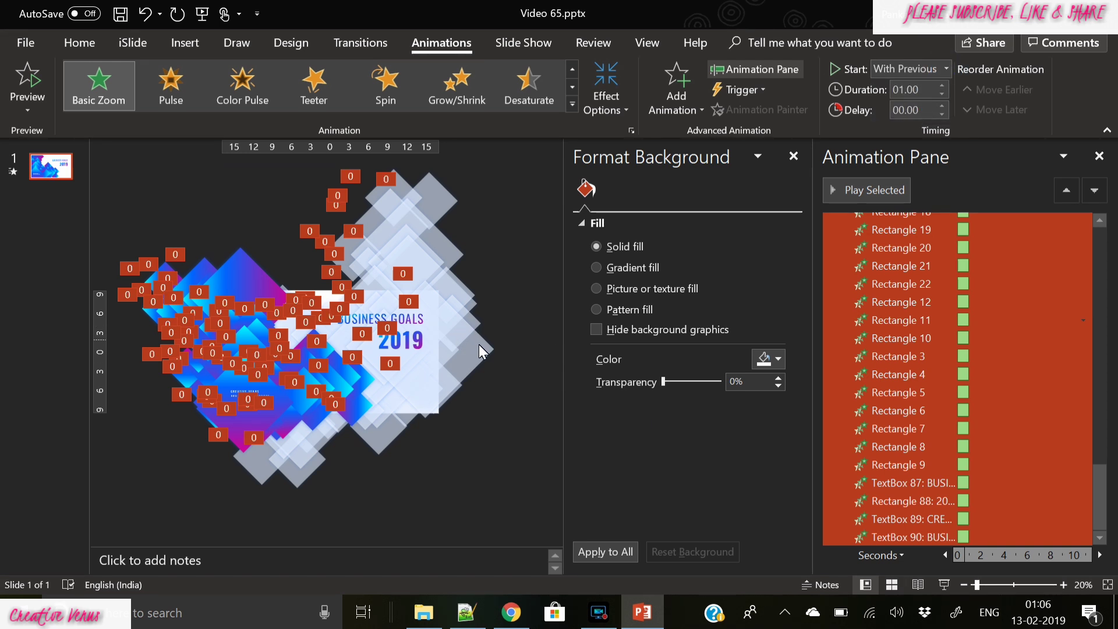
Delay the animations from Rectangle 52 onward by 0.25 seconds, keeping a 1-second duration.
{"action": "scroll", "coordinate": [964, 375], "scroll_direction": "up", "scroll_amount": 6}
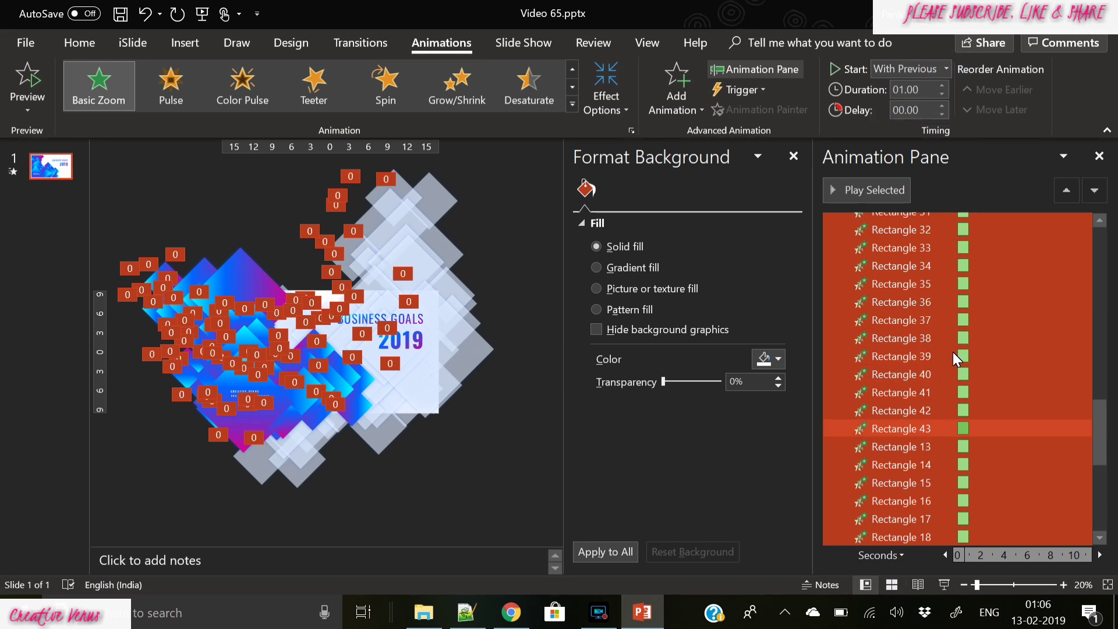
{"action": "scroll", "coordinate": [952, 347], "scroll_direction": "up", "scroll_amount": 10}
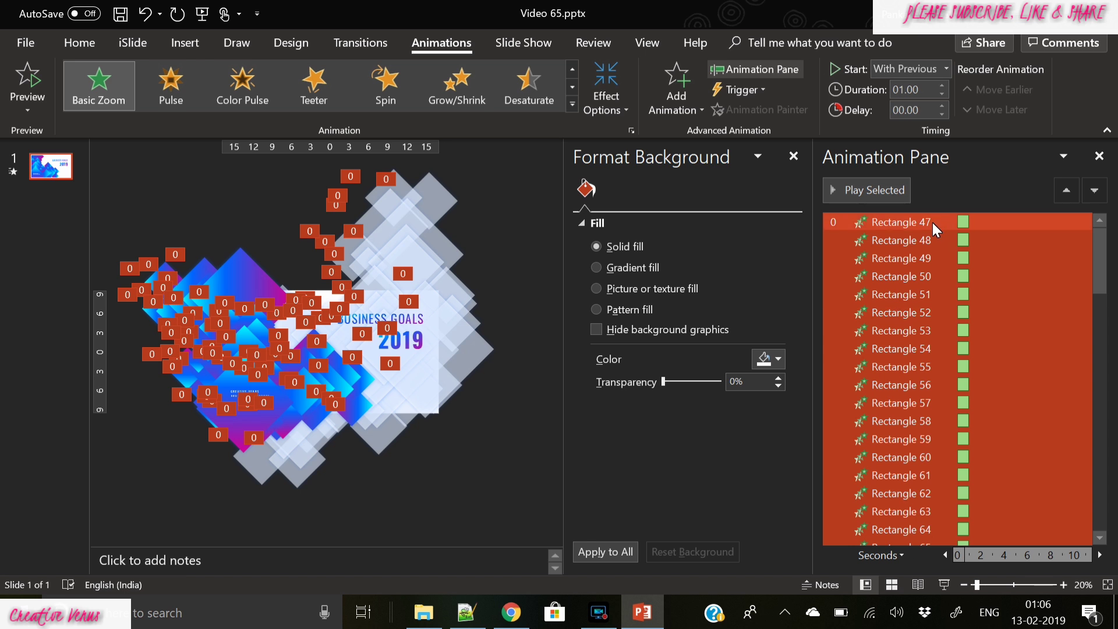
{"action": "left_click", "coordinate": [932, 259], "text": "shift"}
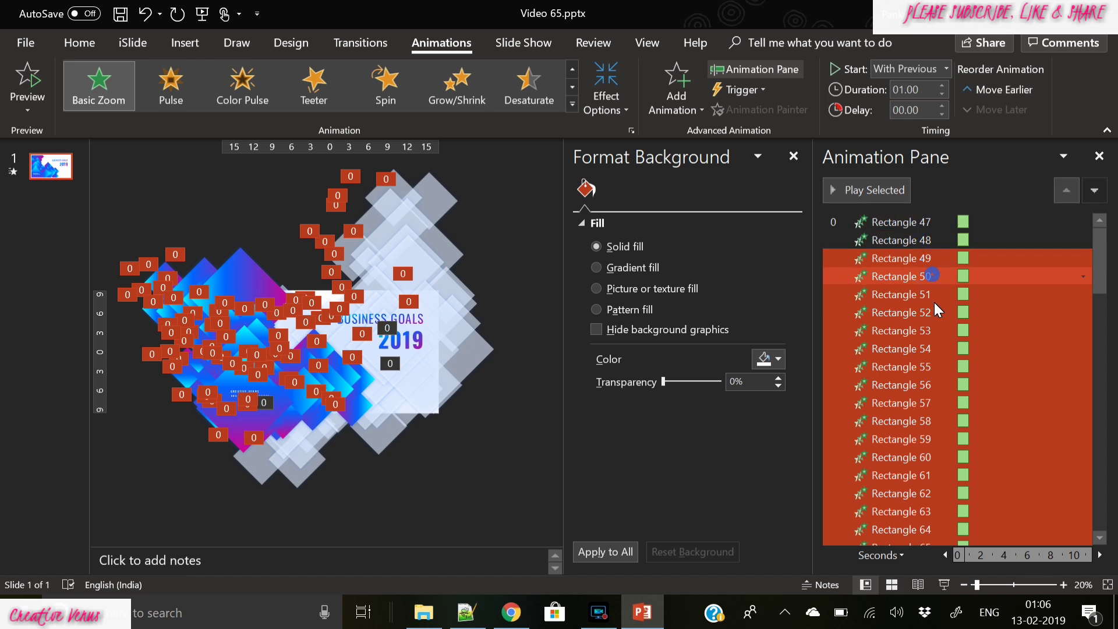
{"action": "left_click", "coordinate": [926, 258]}
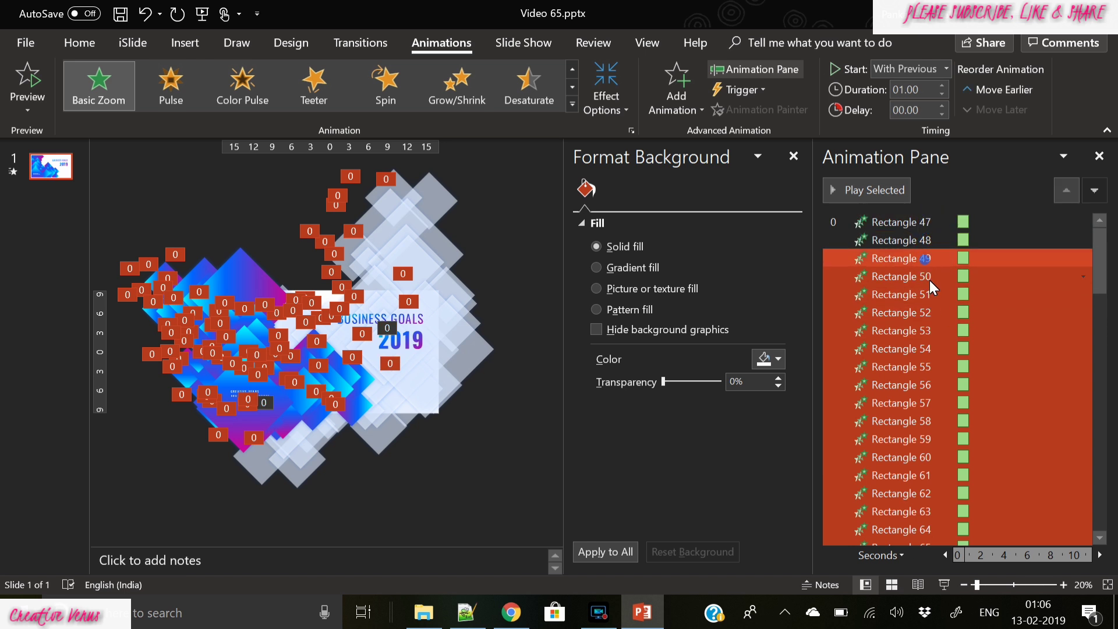
{"action": "left_click", "coordinate": [929, 281], "text": "shift"}
{"action": "left_click", "coordinate": [928, 293], "text": "shift"}
{"action": "left_click", "coordinate": [937, 311], "text": "shift"}
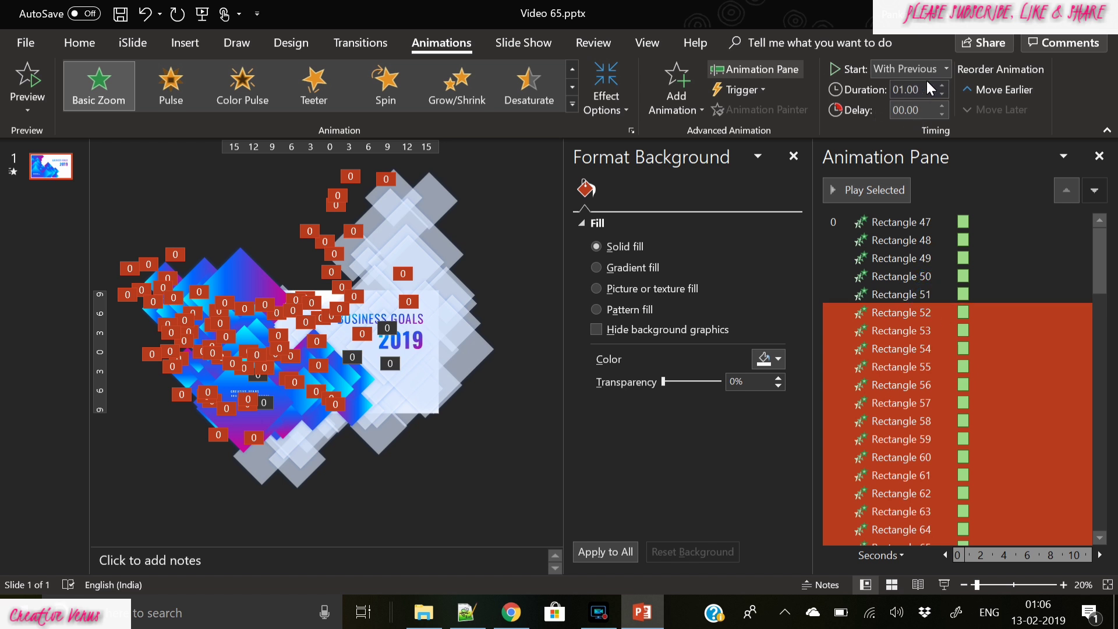
{"action": "left_click", "coordinate": [941, 85]}
{"action": "left_click", "coordinate": [941, 94]}
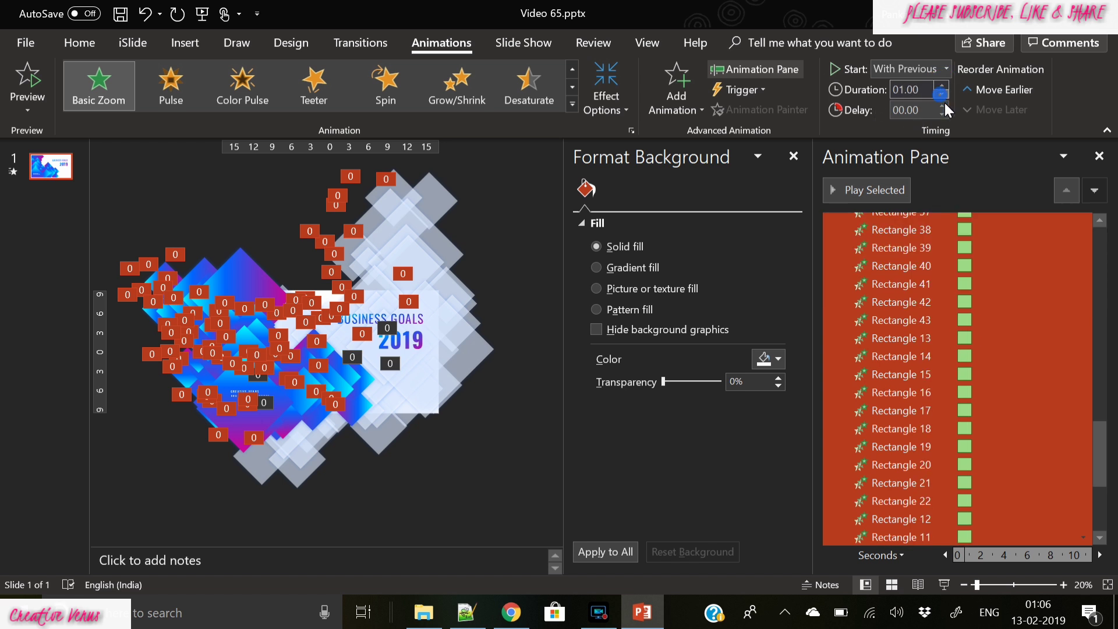
{"action": "left_click", "coordinate": [944, 107]}
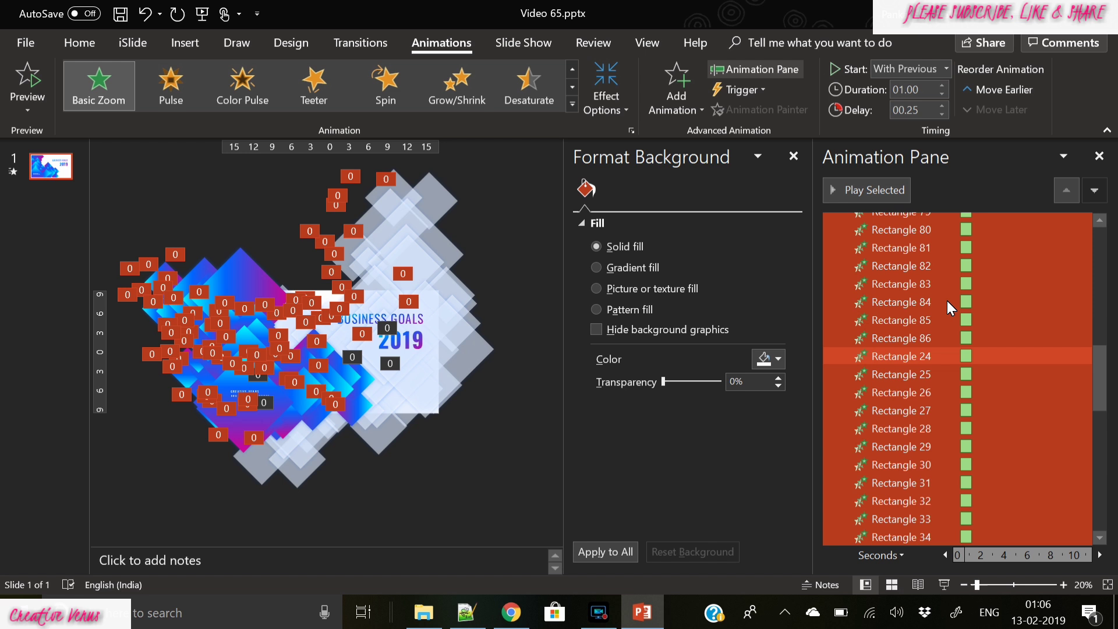
Raise the delay of the animations after Rectangle 55 to 0.50 seconds.
{"action": "left_click", "coordinate": [930, 313], "text": "ctrl"}
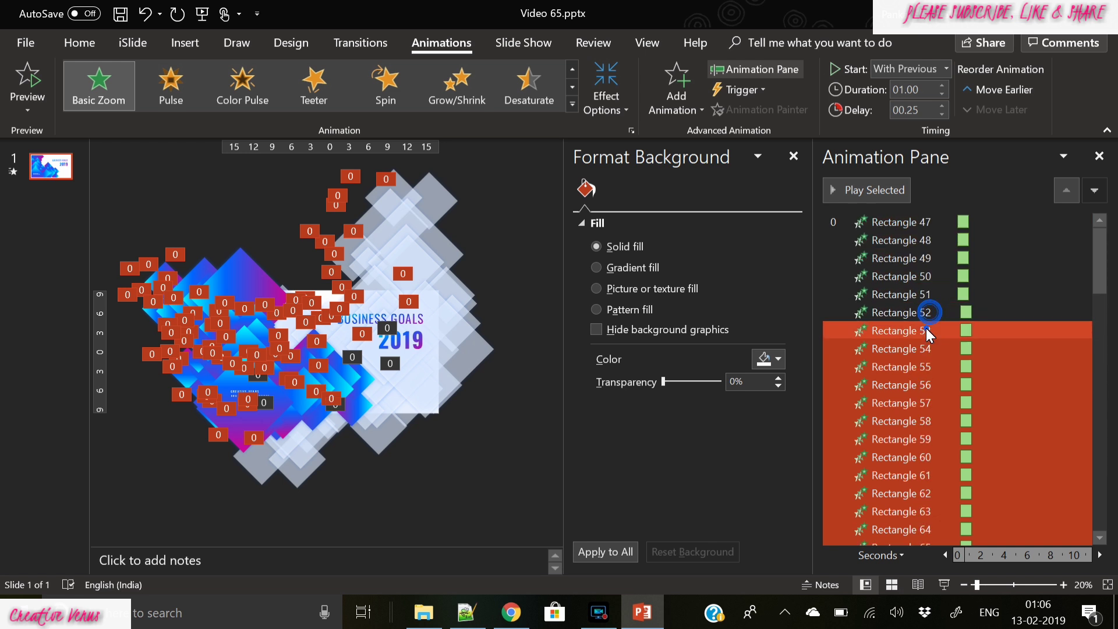
{"action": "left_click", "coordinate": [926, 330], "text": "ctrl"}
{"action": "left_click", "coordinate": [931, 348], "text": "ctrl"}
{"action": "left_click", "coordinate": [926, 366], "text": "ctrl"}
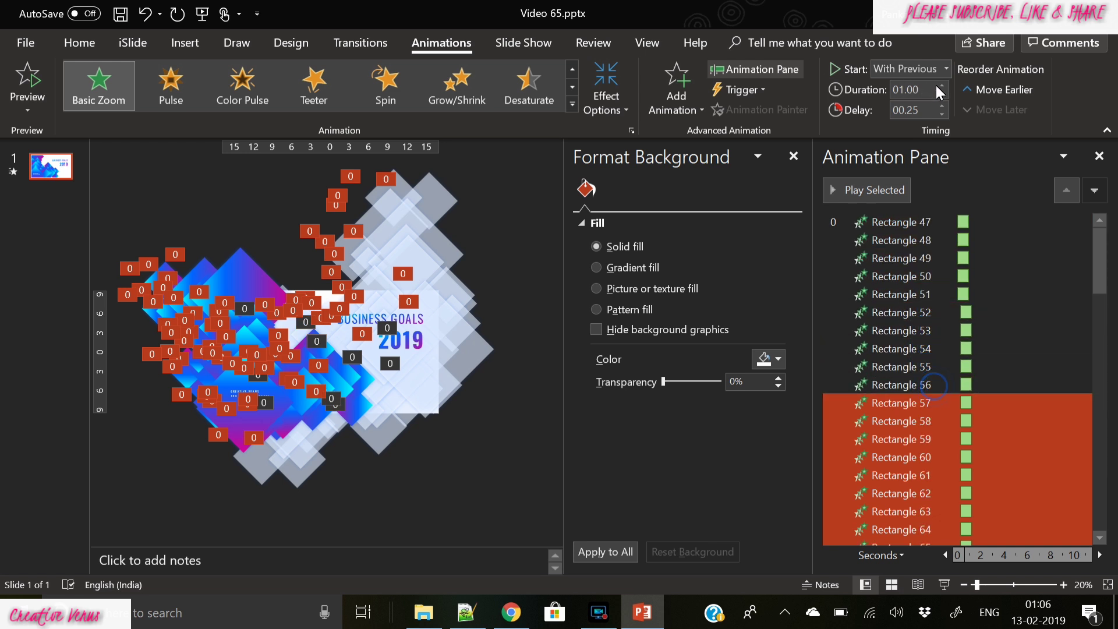
{"action": "left_click", "coordinate": [942, 105]}
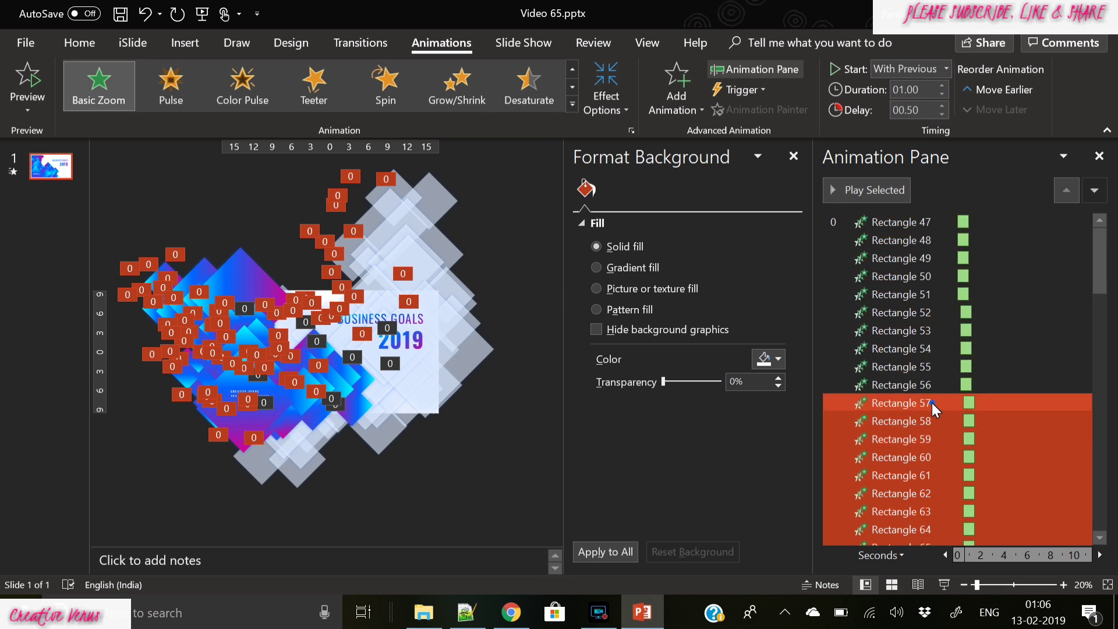
Give the animations after Rectangle 61 a 1.5-second duration and 0.75-second delay.
{"action": "left_click", "coordinate": [931, 403], "text": "ctrl"}
{"action": "left_click", "coordinate": [930, 424], "text": "ctrl"}
{"action": "left_click", "coordinate": [926, 439], "text": "ctrl"}
{"action": "left_click", "coordinate": [927, 463], "text": "ctrl"}
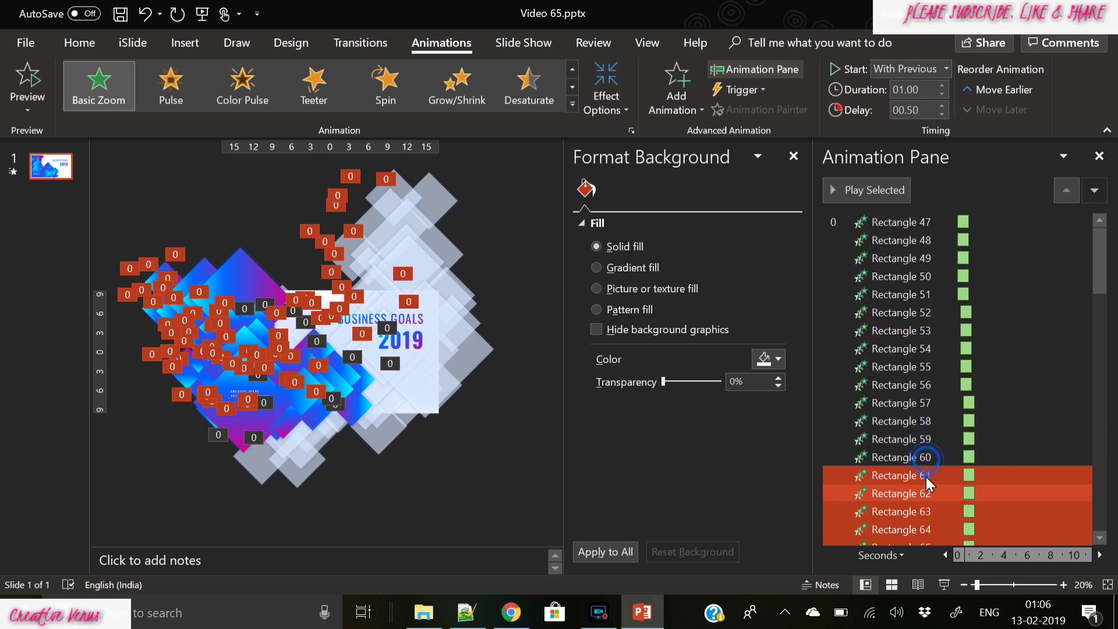
{"action": "left_click", "coordinate": [927, 475], "text": "ctrl"}
{"action": "left_click", "coordinate": [942, 87]}
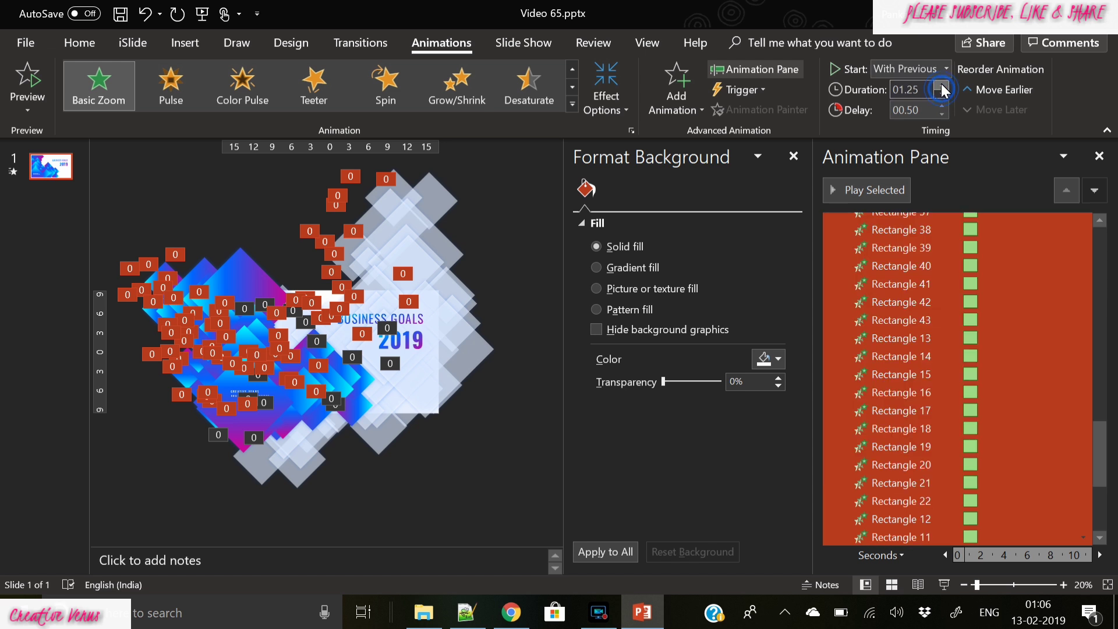
{"action": "left_click", "coordinate": [941, 87]}
{"action": "left_click", "coordinate": [942, 106]}
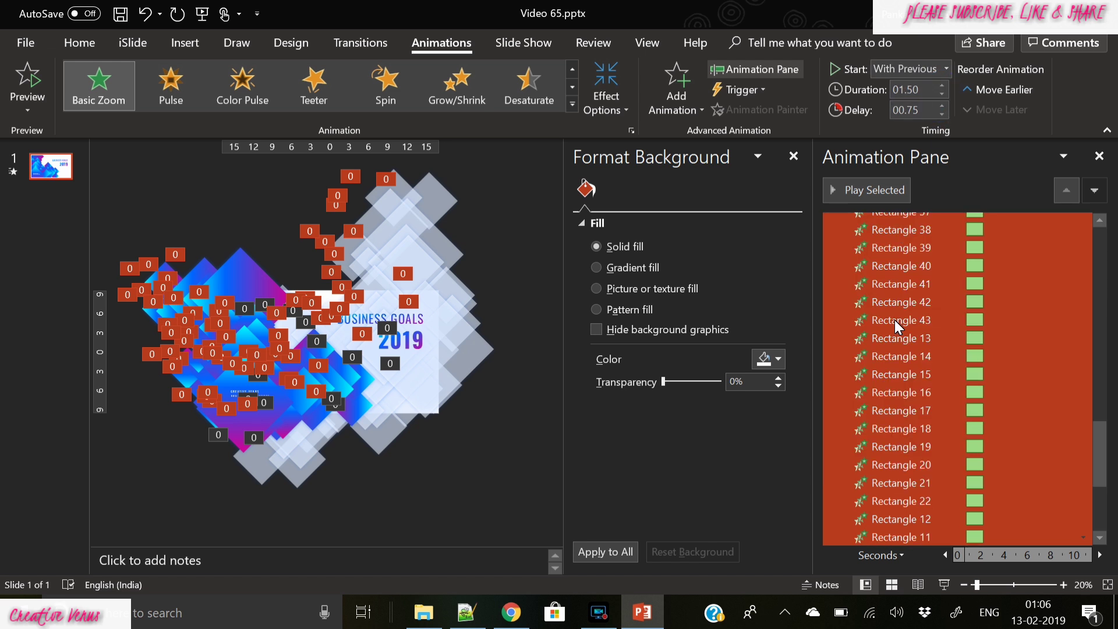
Narrow the Animation Pane selection past Rectangle 67 to just the four text box animations.
{"action": "scroll", "coordinate": [928, 355], "scroll_direction": "up", "scroll_amount": 5}
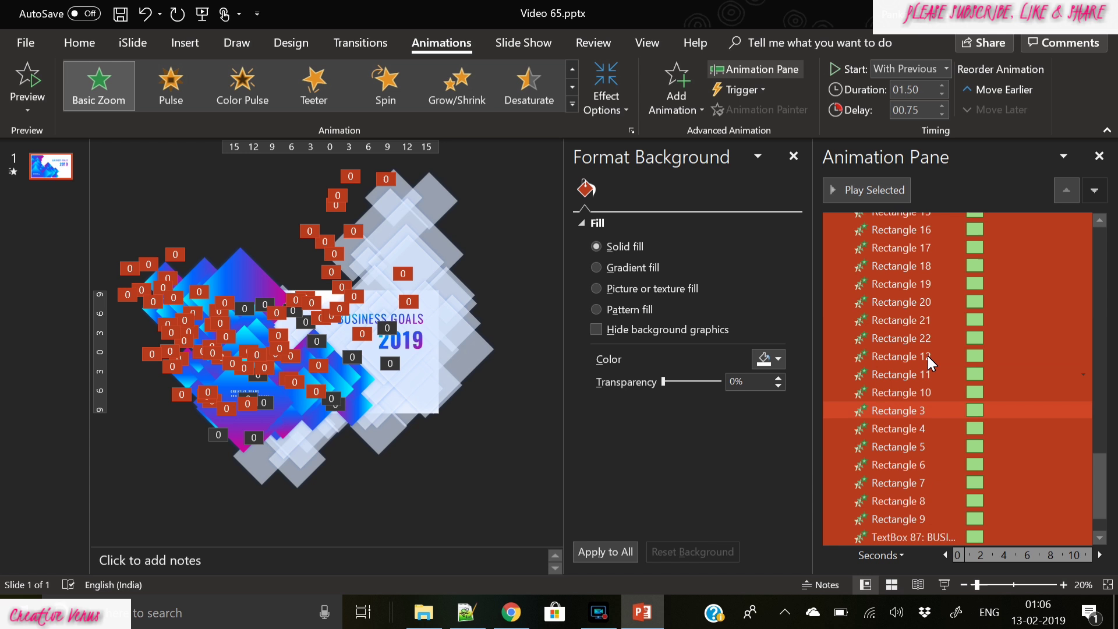
{"action": "scroll", "coordinate": [928, 354], "scroll_direction": "down", "scroll_amount": 8}
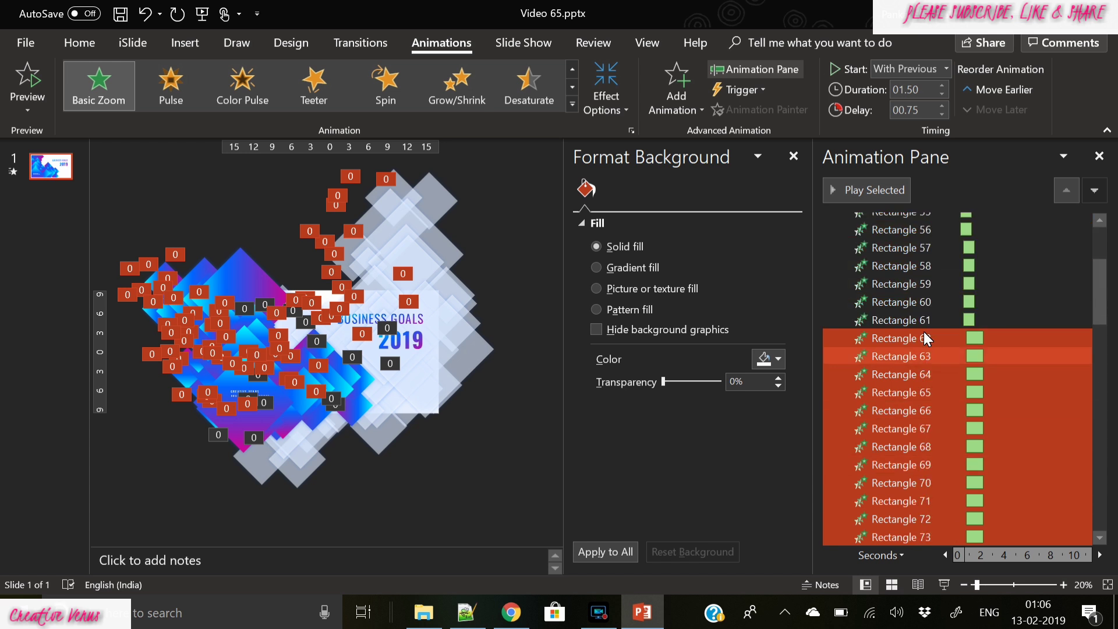
{"action": "left_click", "coordinate": [924, 338], "text": "ctrl"}
{"action": "left_click", "coordinate": [922, 355], "text": "ctrl"}
{"action": "left_click", "coordinate": [925, 390], "text": "ctrl"}
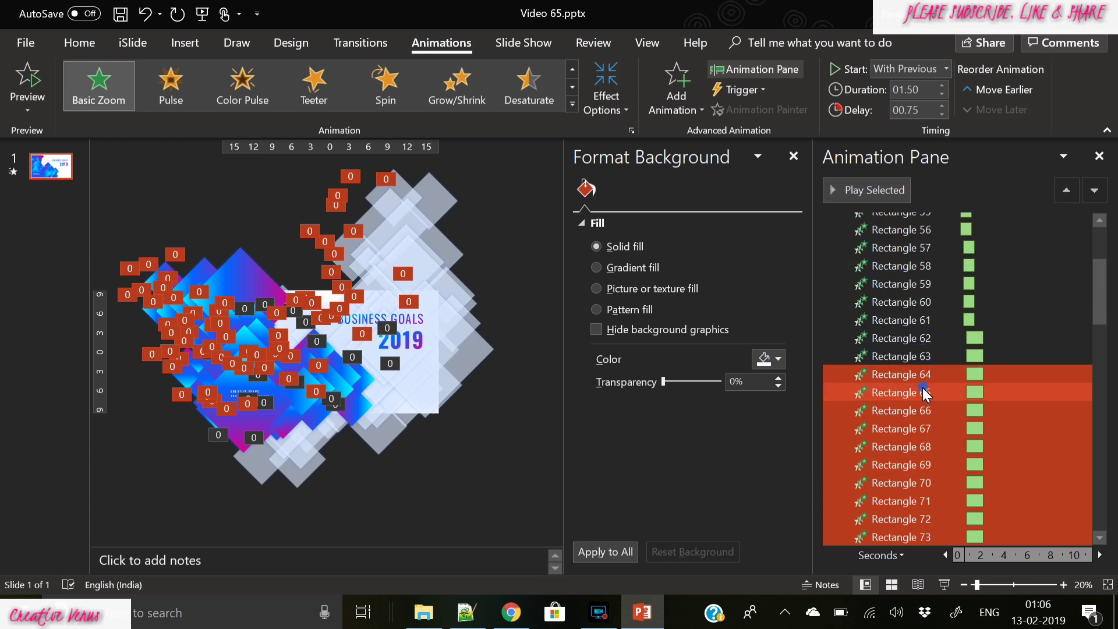
{"action": "left_click", "coordinate": [906, 373], "text": "ctrl"}
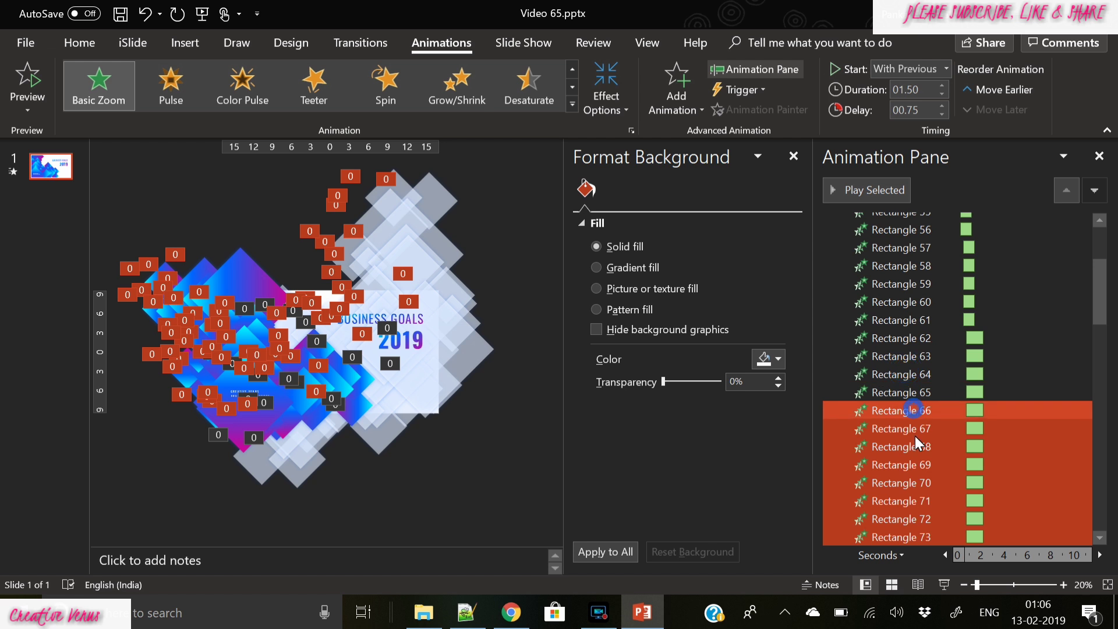
{"action": "left_click", "coordinate": [913, 409], "text": "ctrl"}
{"action": "left_click", "coordinate": [911, 430], "text": "ctrl"}
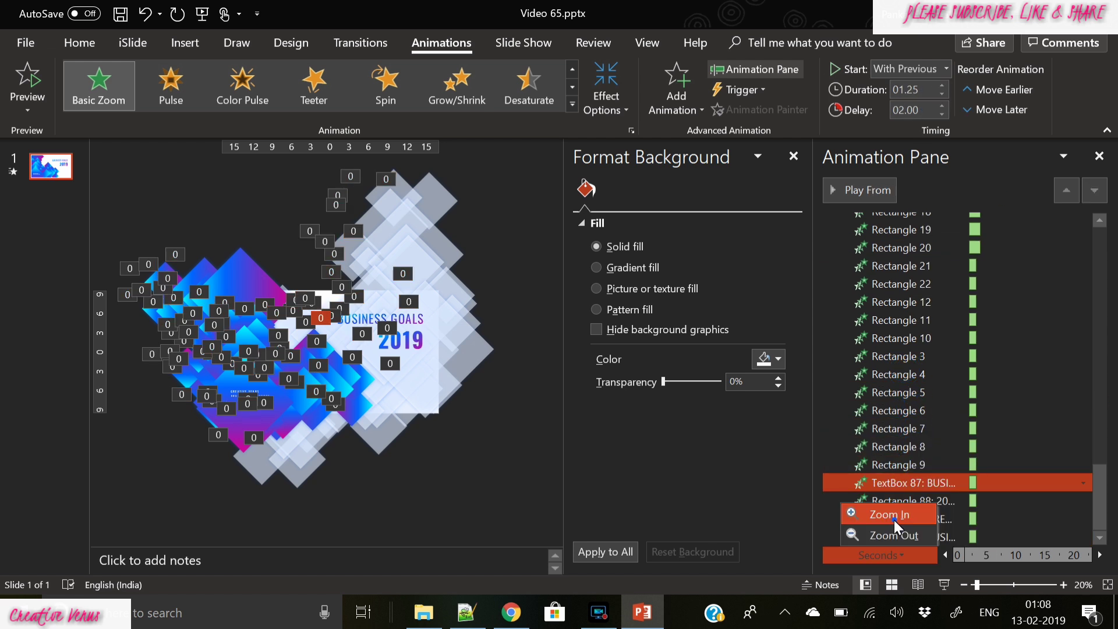
{"action": "left_click", "coordinate": [894, 520], "text": "ctrl"}
{"action": "left_click", "coordinate": [931, 537], "text": "shift"}
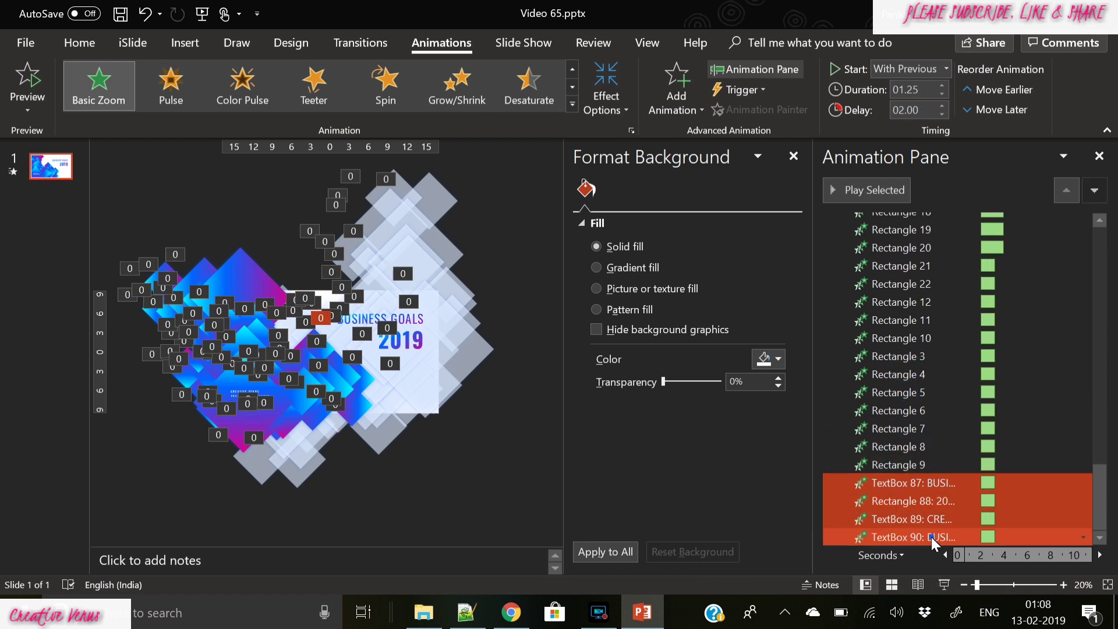